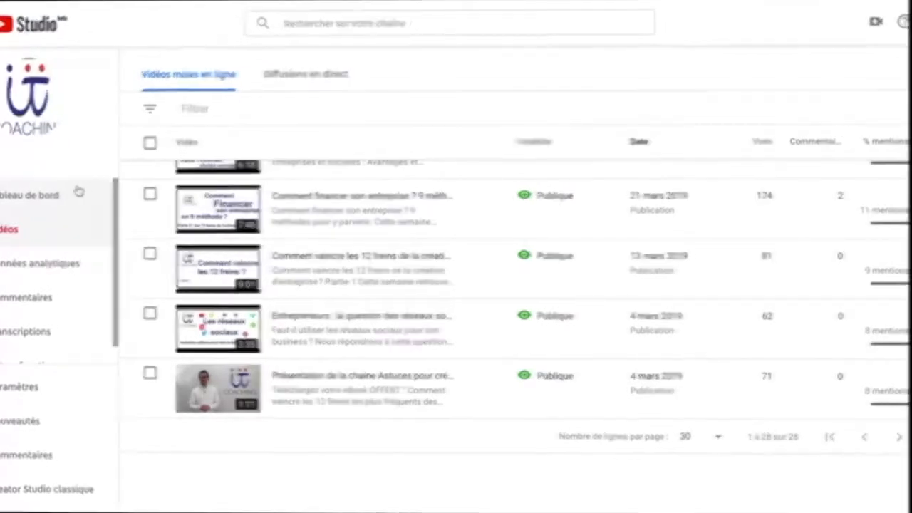
Step: Open the channel dashboard and review its latest video performance, news, channel analytics, recent subscribers and suggested ideas cards
{"action": "left_click", "coordinate": [80, 193]}
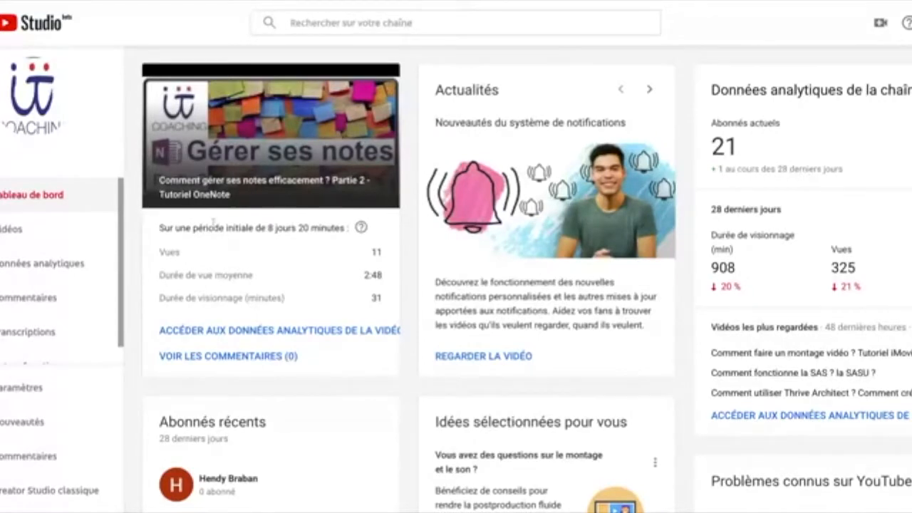
{"action": "left_click_drag", "start_coordinate": [158, 227], "coordinate": [336, 227]}
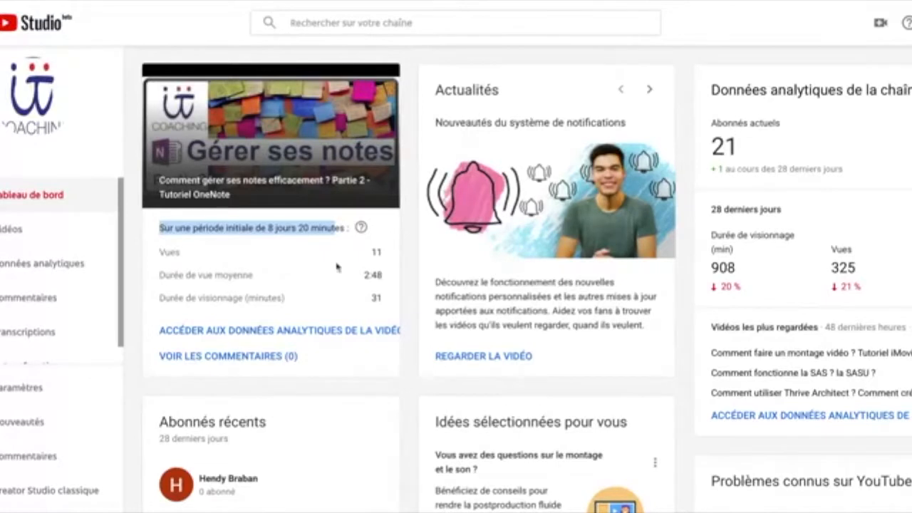
{"action": "left_click", "coordinate": [650, 91]}
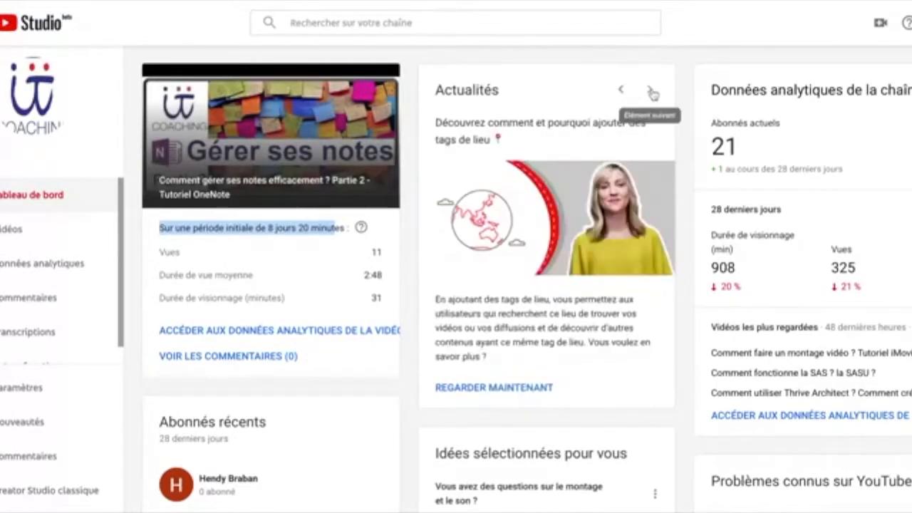
{"action": "left_click", "coordinate": [620, 91]}
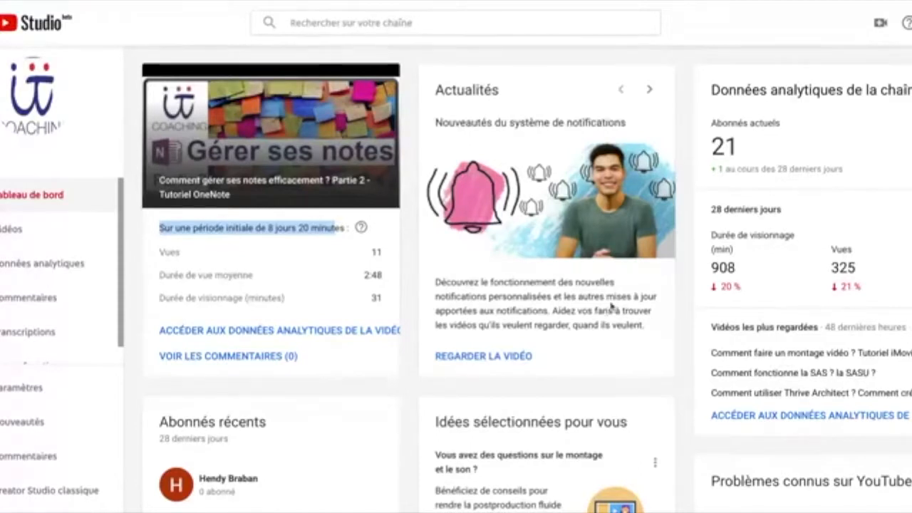
{"action": "left_click_drag", "start_coordinate": [711, 89], "coordinate": [861, 95]}
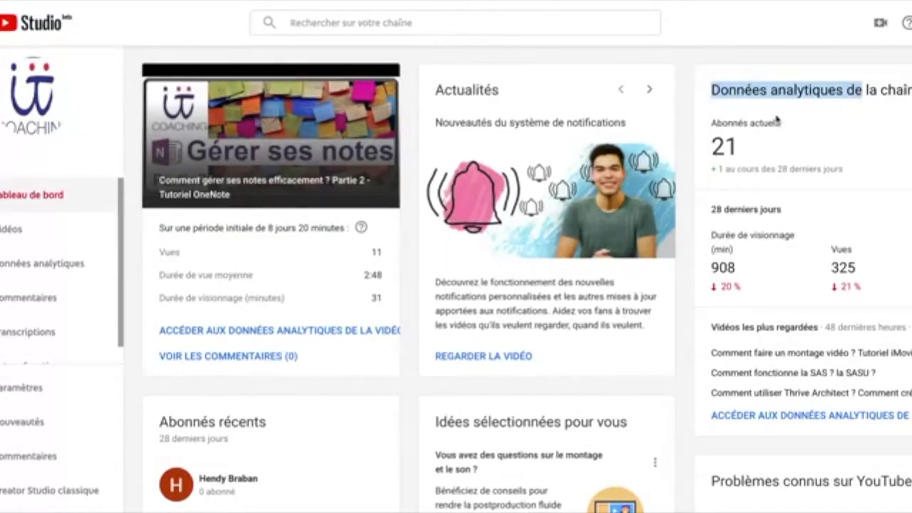
{"action": "scroll", "coordinate": [682, 202], "scroll_direction": "down", "scroll_amount": 3}
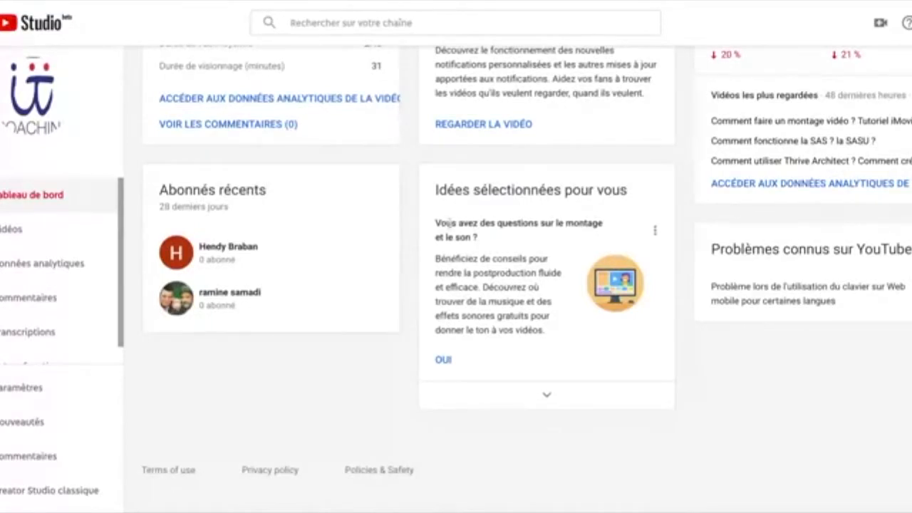
{"action": "scroll", "coordinate": [449, 226], "scroll_direction": "up", "scroll_amount": 2}
{"action": "scroll", "coordinate": [447, 224], "scroll_direction": "up", "scroll_amount": 1}
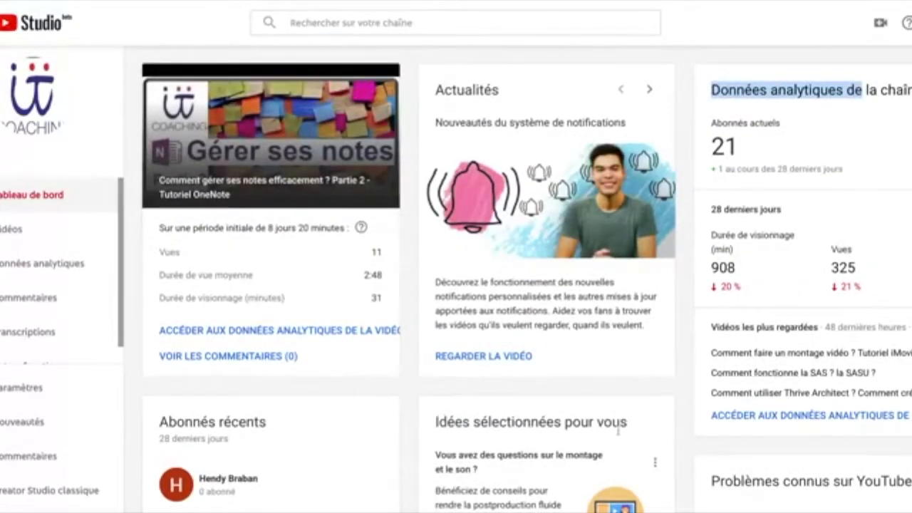
Step: Open the list of uploaded videos and examine their visibility, including the visibility options of "Entrepreneurs : la question des réseaux sociaux"
{"action": "left_click", "coordinate": [61, 228]}
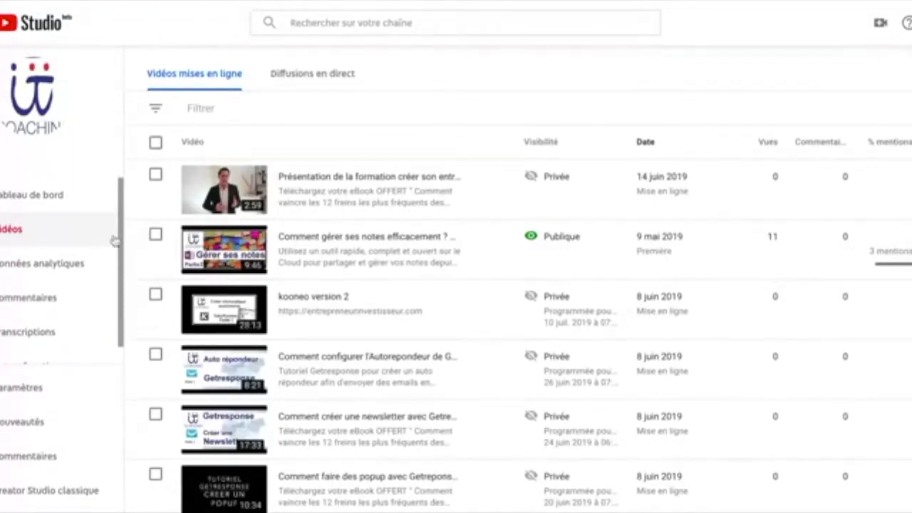
{"action": "scroll", "coordinate": [367, 345], "scroll_direction": "down", "scroll_amount": 15}
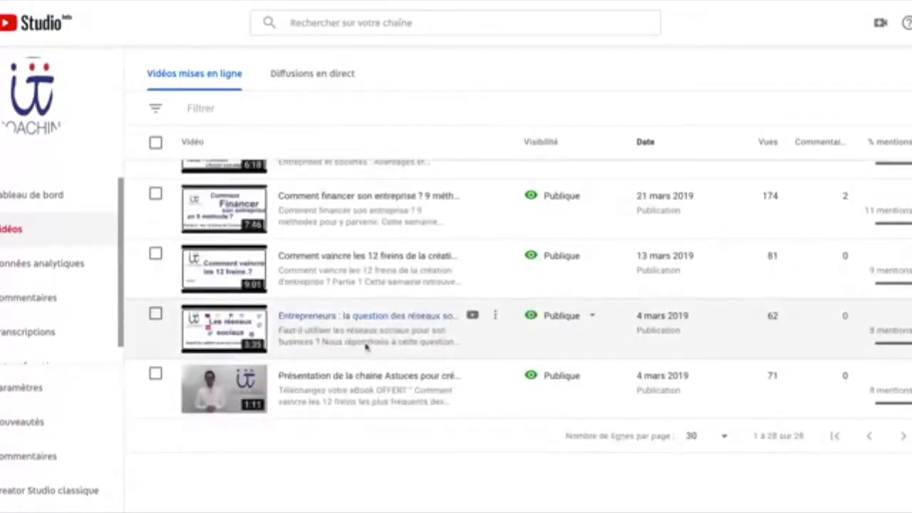
{"action": "scroll", "coordinate": [367, 345], "scroll_direction": "up", "scroll_amount": 10}
{"action": "scroll", "coordinate": [374, 335], "scroll_direction": "up", "scroll_amount": 2}
{"action": "scroll", "coordinate": [374, 335], "scroll_direction": "down", "scroll_amount": 10}
{"action": "scroll", "coordinate": [374, 335], "scroll_direction": "up", "scroll_amount": 12}
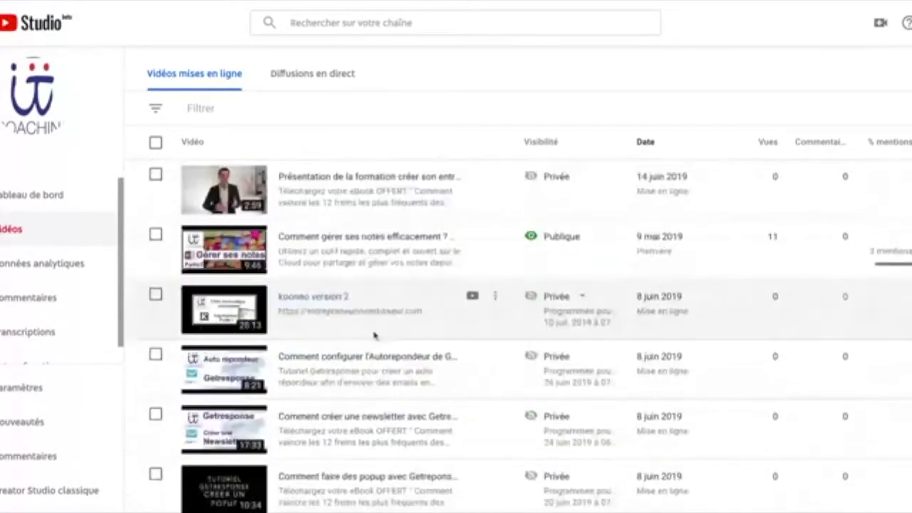
{"action": "mouse_move", "coordinate": [582, 346]}
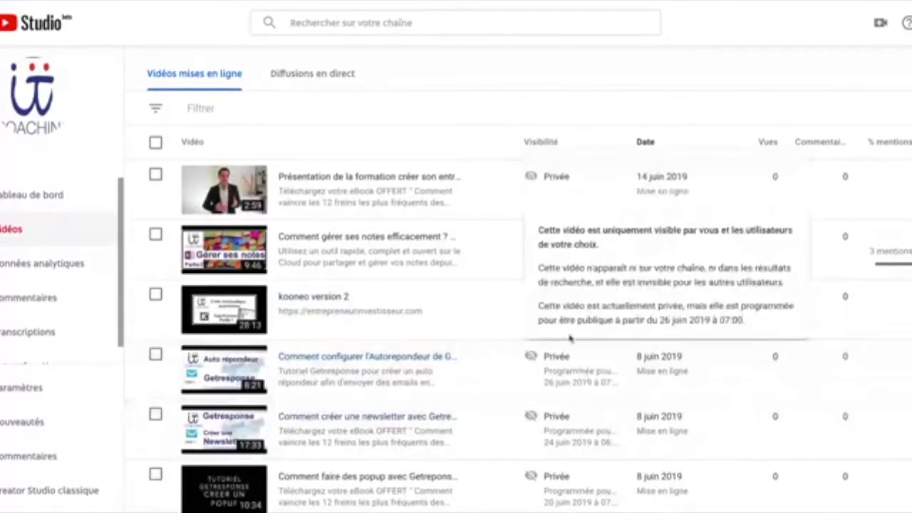
{"action": "scroll", "coordinate": [577, 415], "scroll_direction": "down", "scroll_amount": 10}
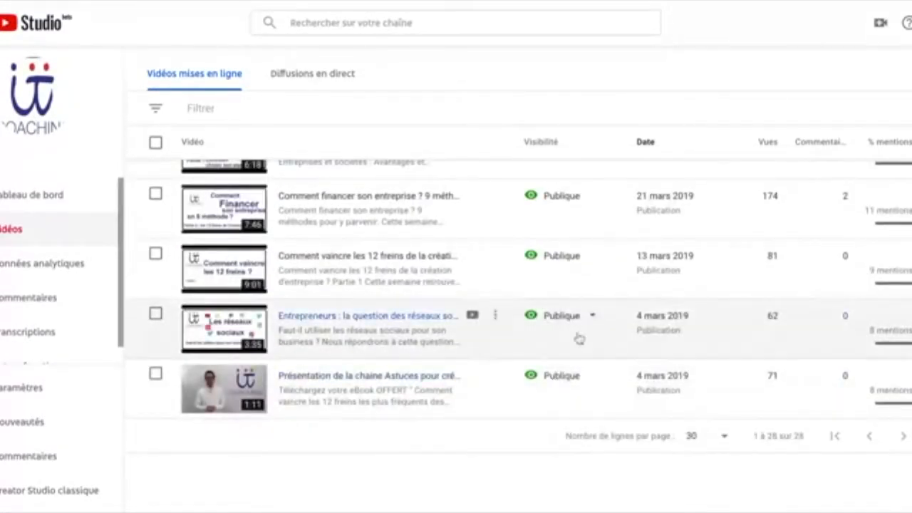
{"action": "left_click", "coordinate": [597, 315]}
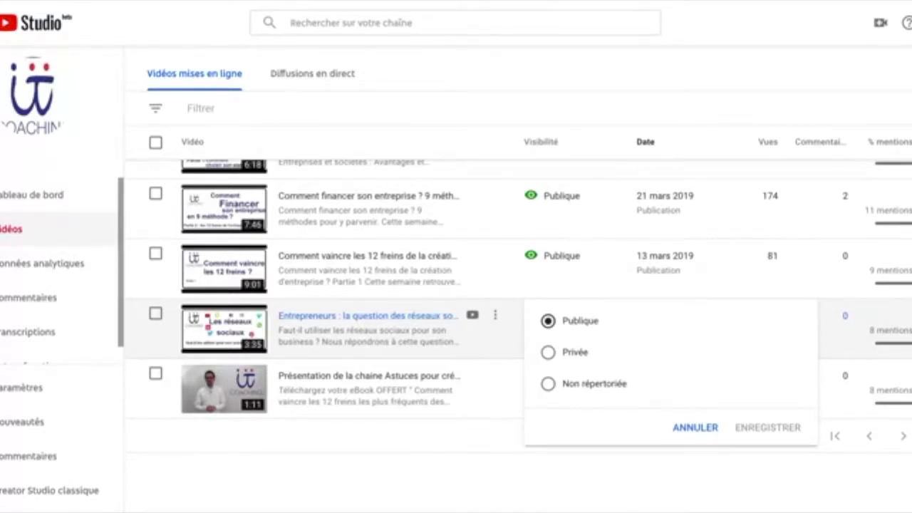
{"action": "left_click", "coordinate": [441, 334]}
Step: Open the details of the video "Entrepreneurs : la question des réseaux sociaux" and copy its video URL
{"action": "left_click", "coordinate": [416, 318]}
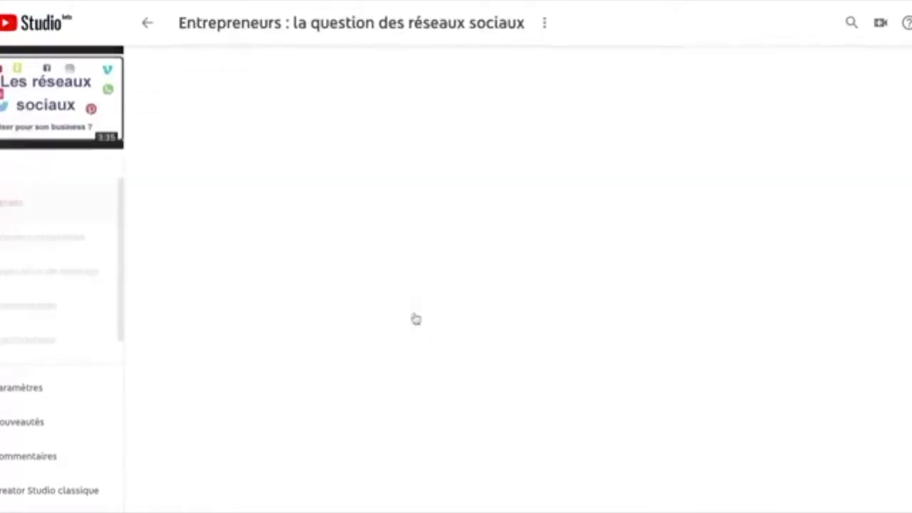
{"action": "left_click_drag", "start_coordinate": [824, 278], "coordinate": [667, 278]}
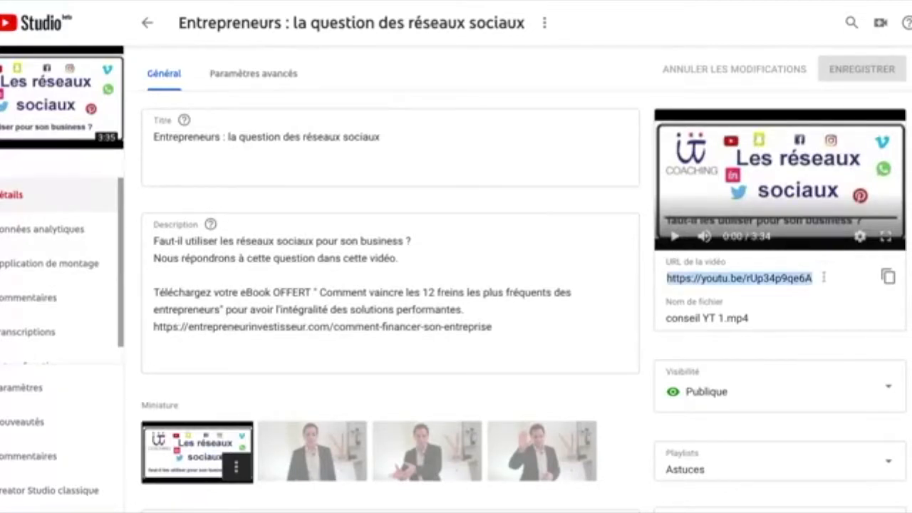
{"action": "left_click", "coordinate": [889, 277]}
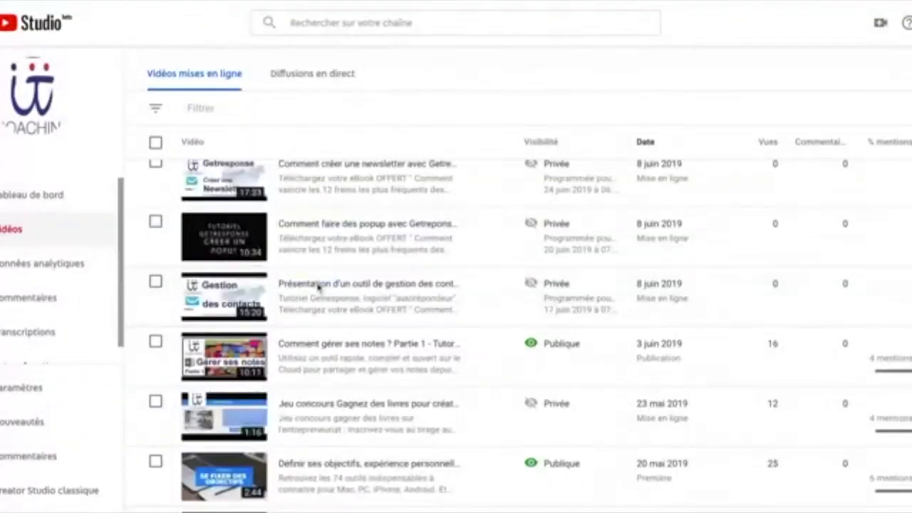
{"action": "scroll", "coordinate": [319, 287], "scroll_direction": "down", "scroll_amount": 4}
{"action": "scroll", "coordinate": [318, 287], "scroll_direction": "up", "scroll_amount": 1}
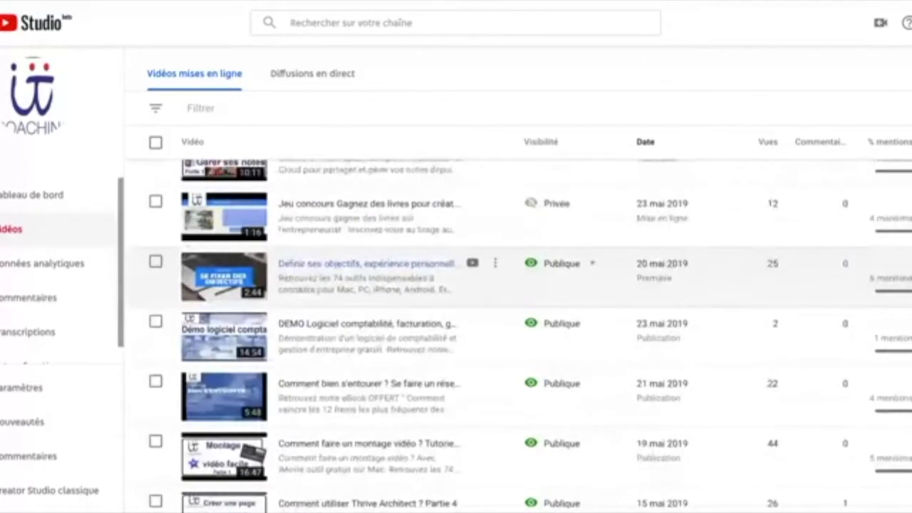
{"action": "left_click", "coordinate": [582, 207]}
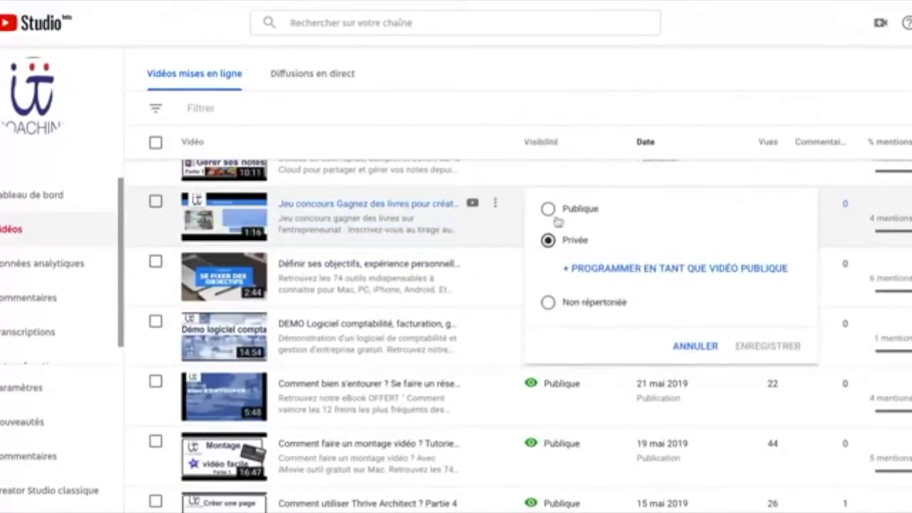
{"action": "left_click", "coordinate": [645, 269]}
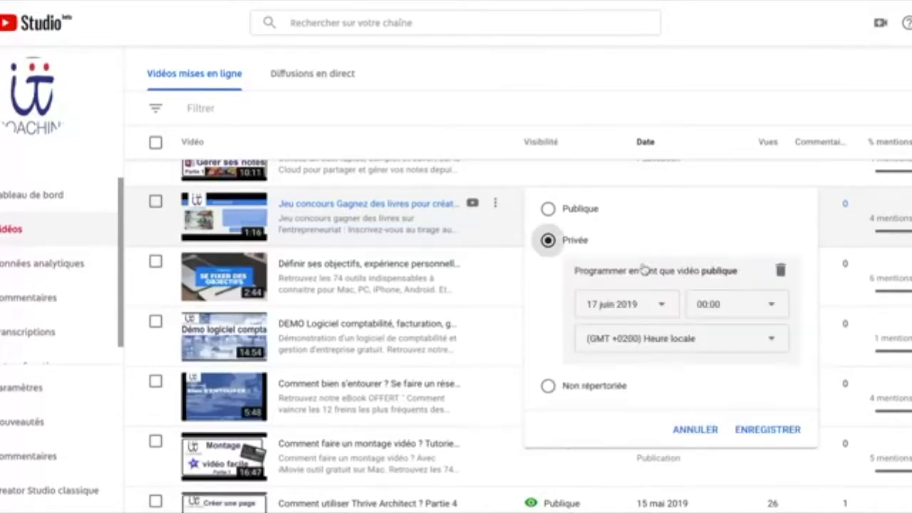
{"action": "left_click", "coordinate": [655, 303]}
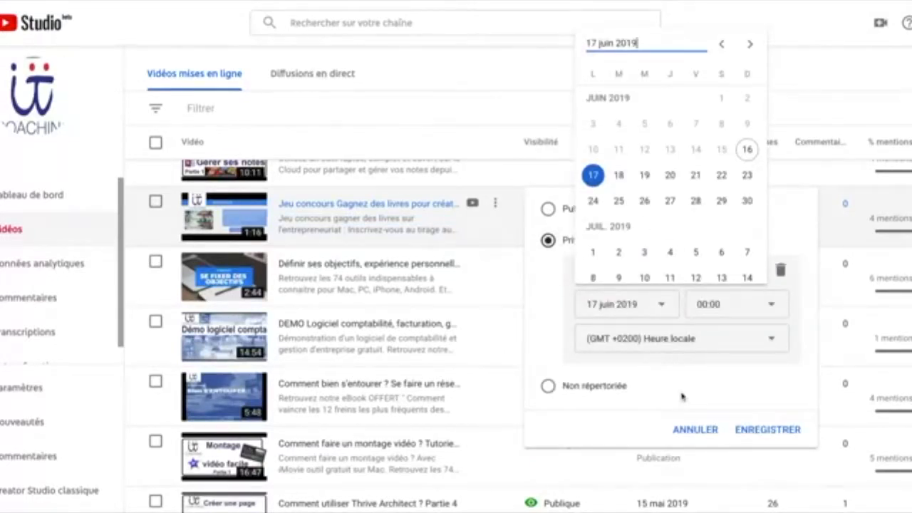
{"action": "left_click", "coordinate": [683, 432]}
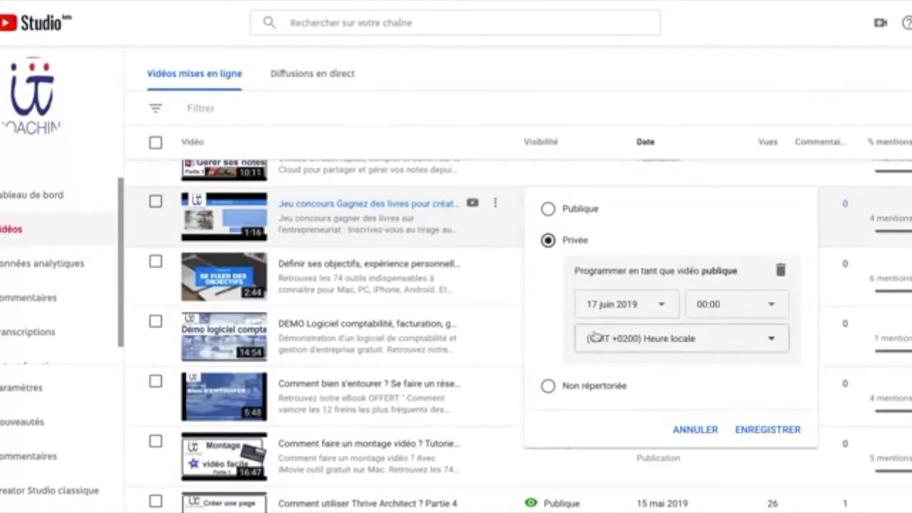
{"action": "left_click", "coordinate": [694, 429]}
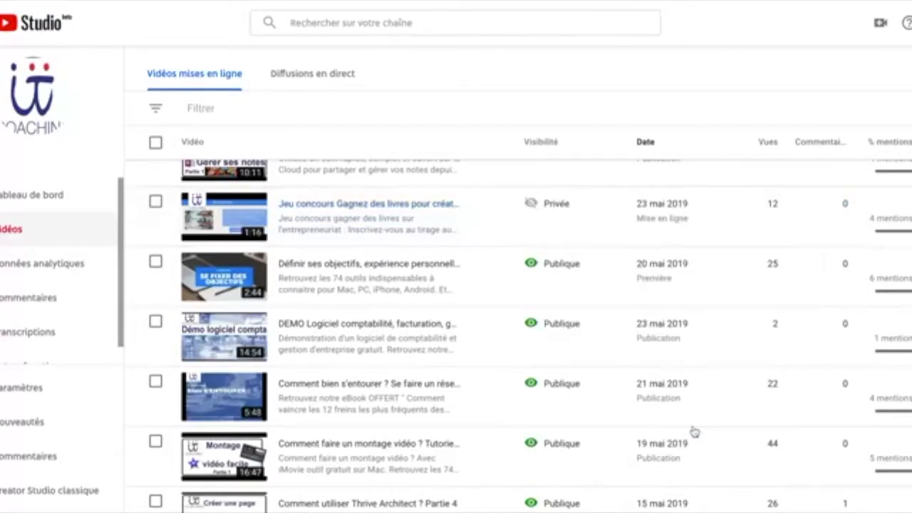
Step: Set the visibility of the "Jeu concours Gagnez des livres" video to "Non répertoriée" and save the change
{"action": "left_click", "coordinate": [552, 205]}
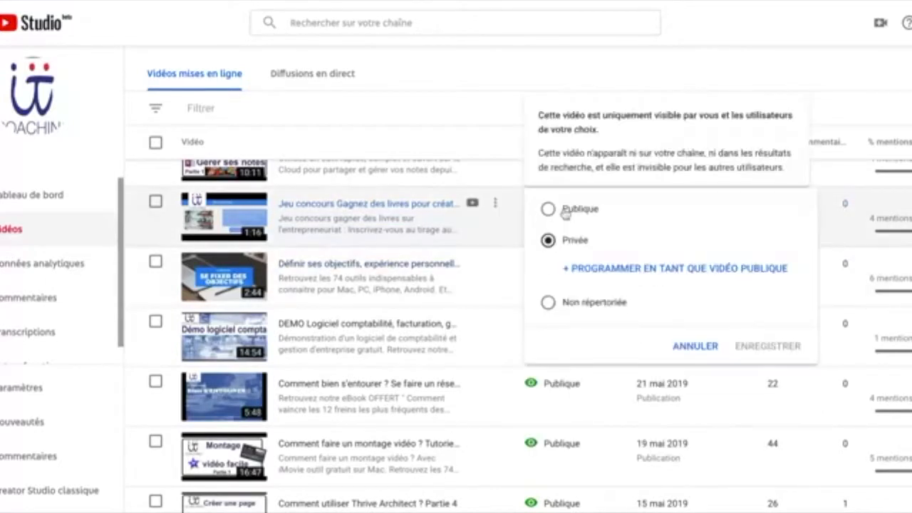
{"action": "left_click", "coordinate": [550, 304]}
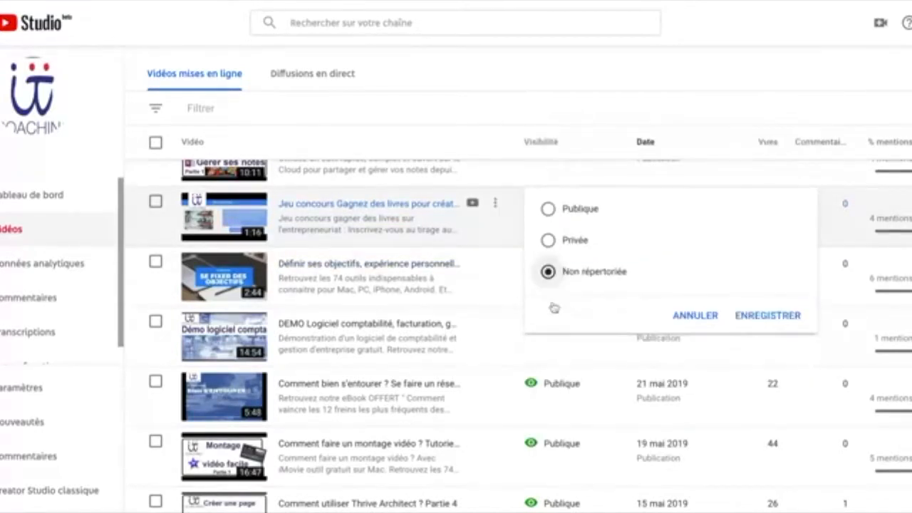
{"action": "left_click", "coordinate": [759, 321]}
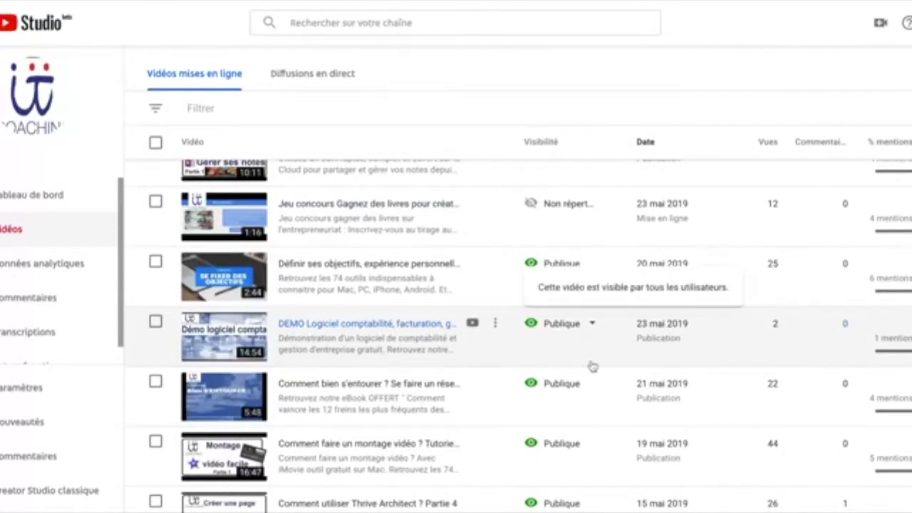
{"action": "scroll", "coordinate": [499, 342], "scroll_direction": "up", "scroll_amount": 8}
{"action": "scroll", "coordinate": [466, 332], "scroll_direction": "down", "scroll_amount": 3}
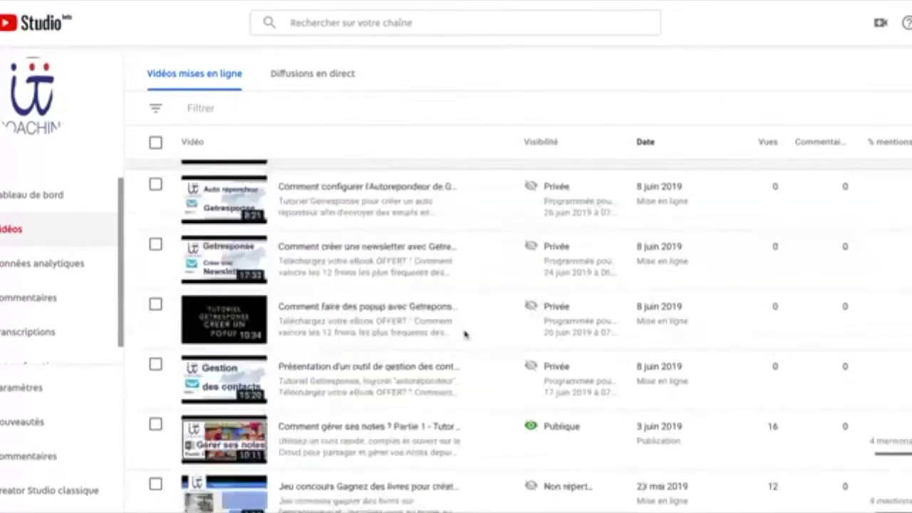
Step: Open the channel analytics overview and examine the most watched videos and the views chart for the last 28 days
{"action": "scroll", "coordinate": [466, 335], "scroll_direction": "down", "scroll_amount": 5}
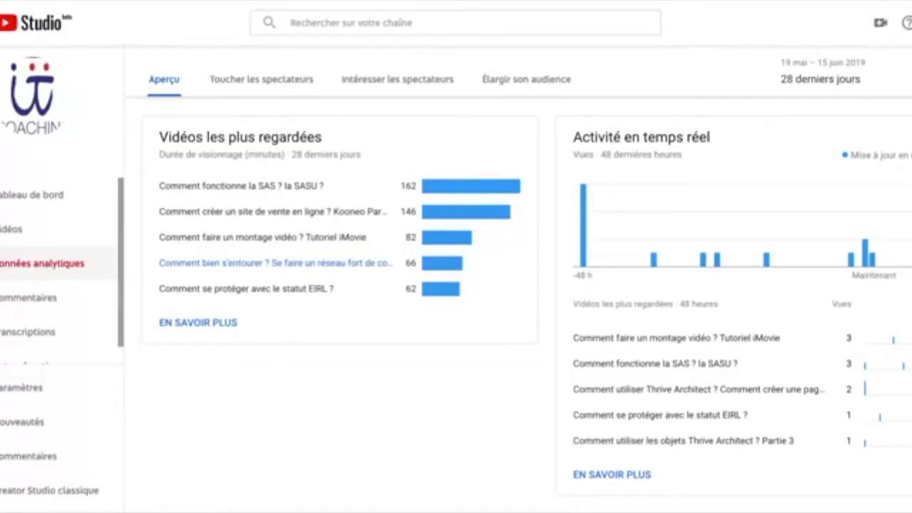
{"action": "mouse_move", "coordinate": [238, 162]}
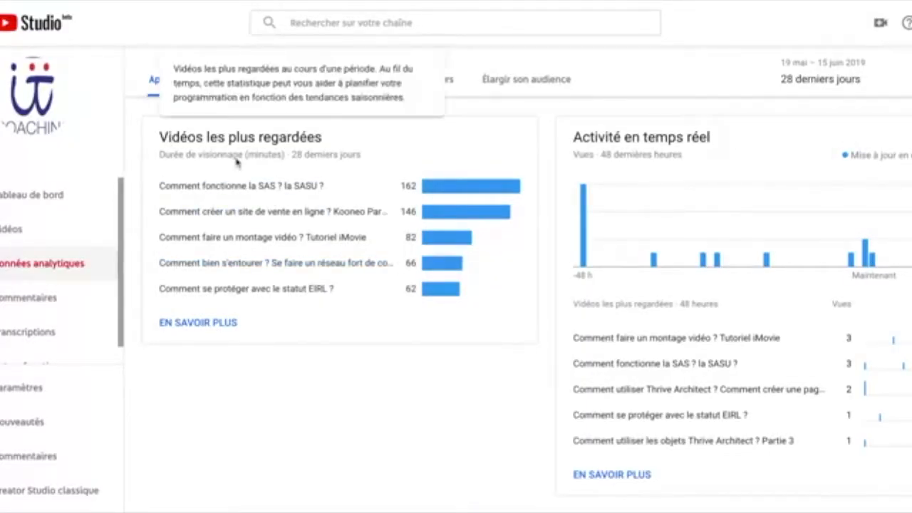
{"action": "scroll", "coordinate": [246, 171], "scroll_direction": "up", "scroll_amount": 5}
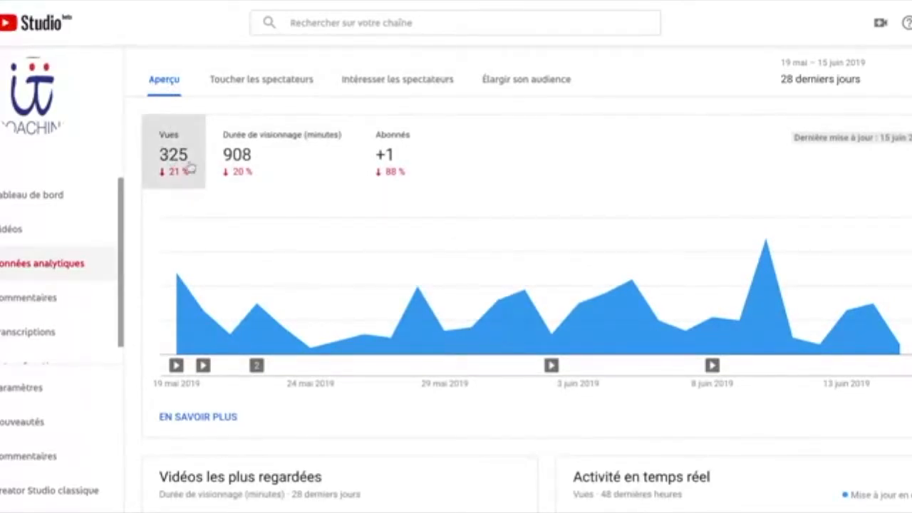
{"action": "mouse_move", "coordinate": [194, 175]}
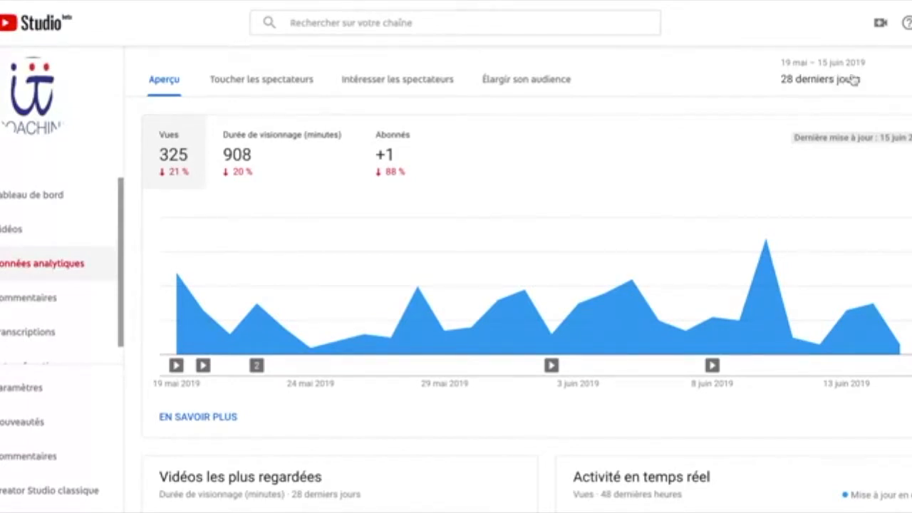
{"action": "mouse_move", "coordinate": [265, 243]}
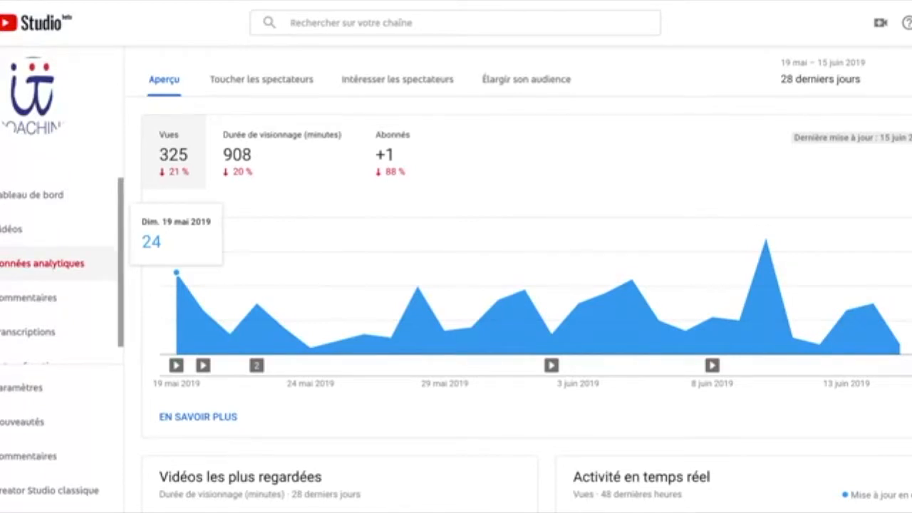
{"action": "mouse_move", "coordinate": [166, 135]}
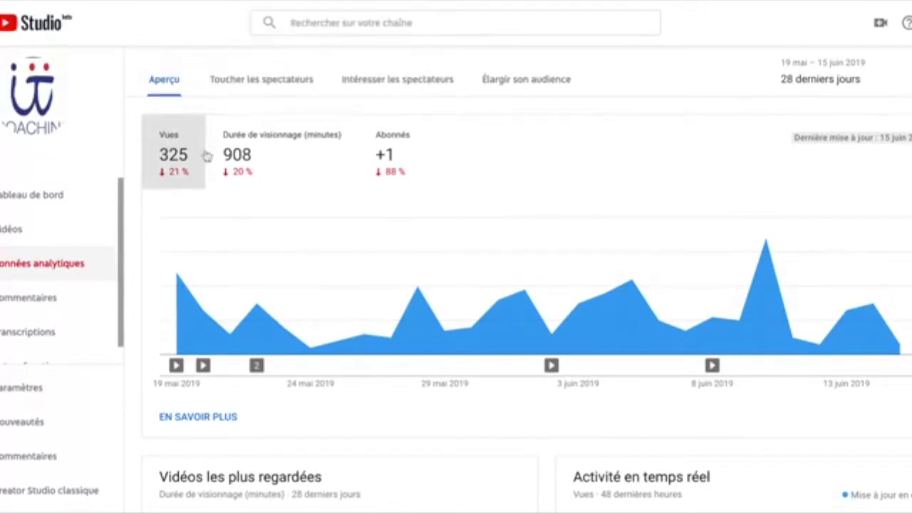
Step: Display the watch time chart and the subscribers chart for the last 28 days, and inspect the daily subscriber changes
{"action": "left_click", "coordinate": [267, 152]}
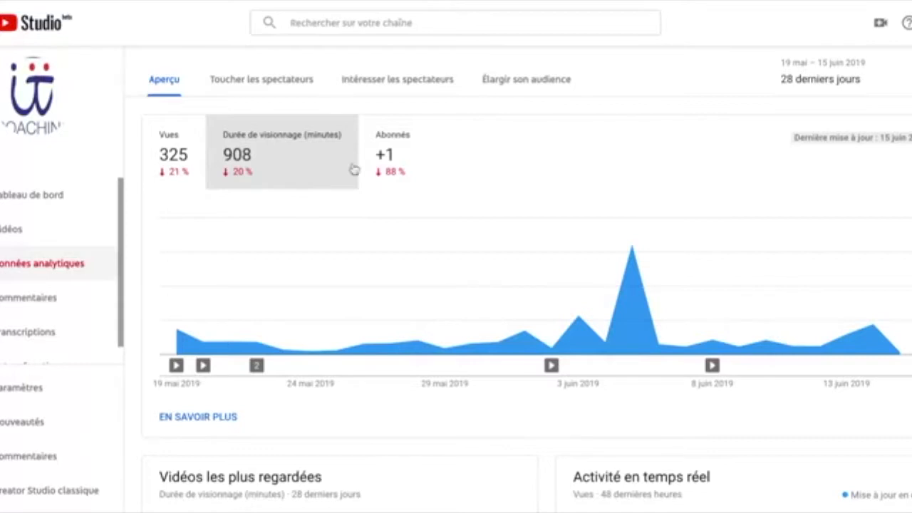
{"action": "left_click", "coordinate": [378, 153]}
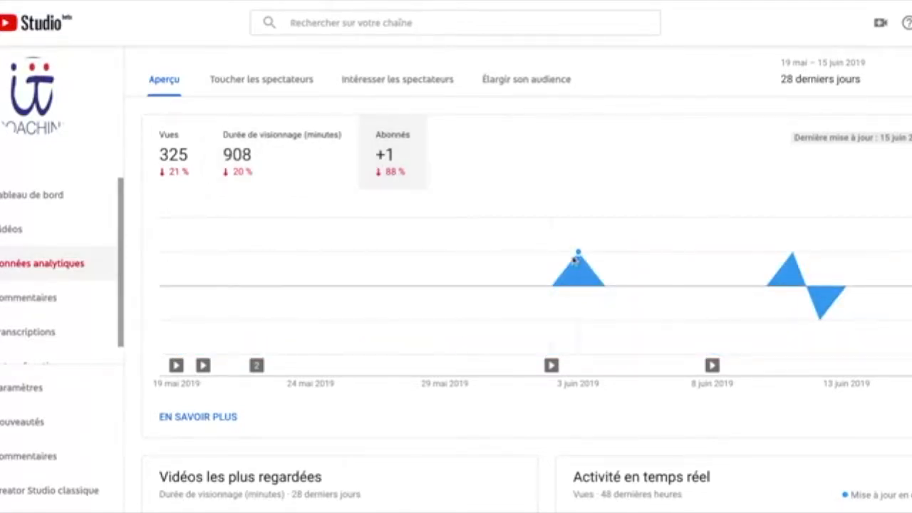
{"action": "mouse_move", "coordinate": [822, 262]}
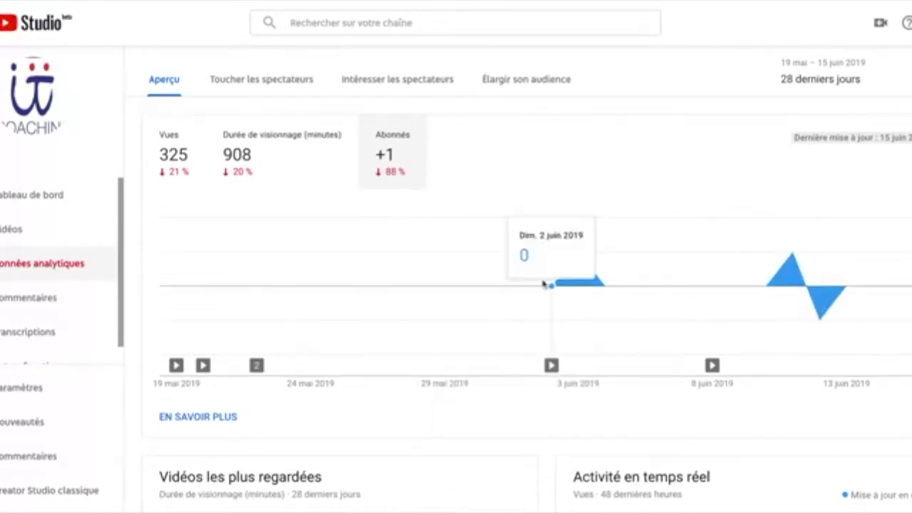
Step: Open the detailed report of the most watched videos and inspect the 5 juin 2019 peak in the daily watch time chart
{"action": "scroll", "coordinate": [275, 181], "scroll_direction": "down", "scroll_amount": 4}
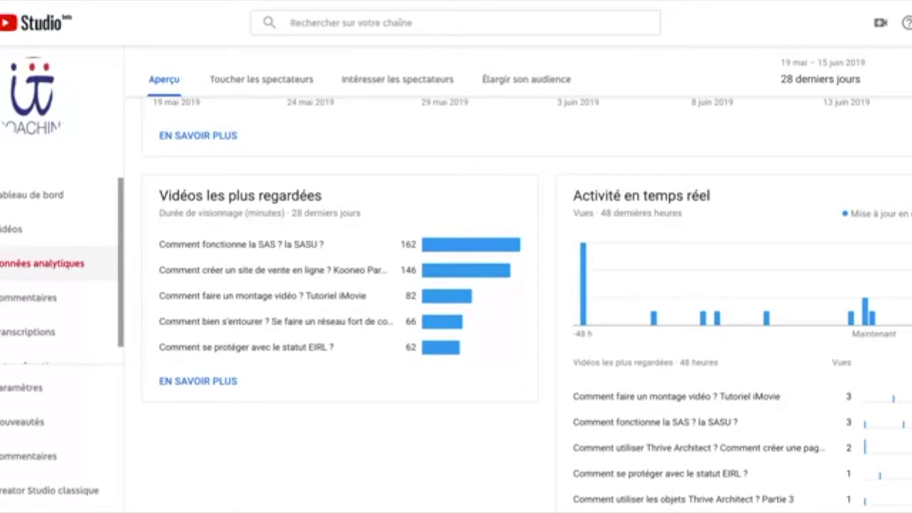
{"action": "scroll", "coordinate": [456, 307], "scroll_direction": "down", "scroll_amount": 1}
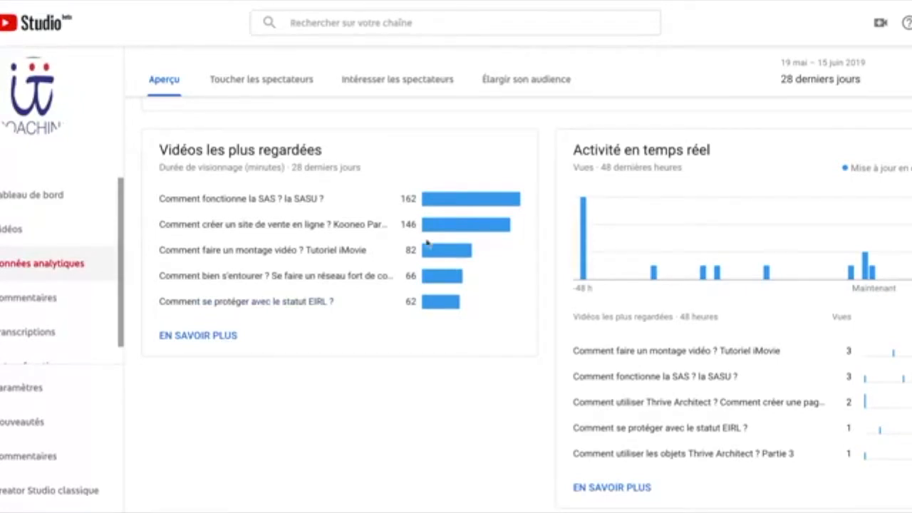
{"action": "left_click", "coordinate": [198, 342]}
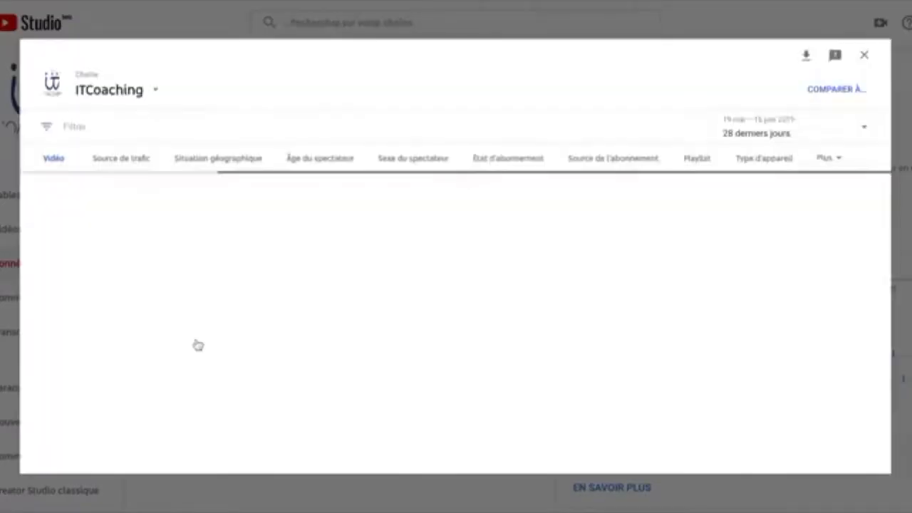
{"action": "scroll", "coordinate": [421, 346], "scroll_direction": "down", "scroll_amount": 1}
{"action": "scroll", "coordinate": [421, 346], "scroll_direction": "up", "scroll_amount": 1}
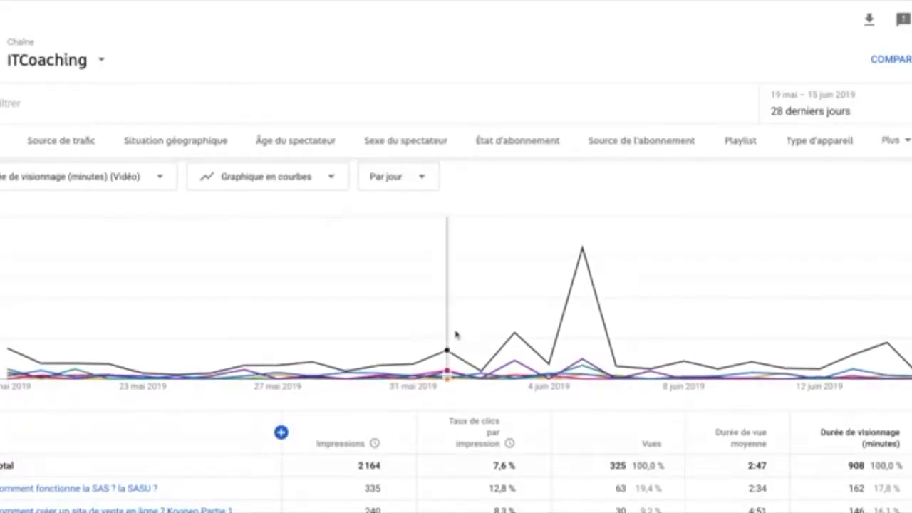
{"action": "mouse_move", "coordinate": [583, 251]}
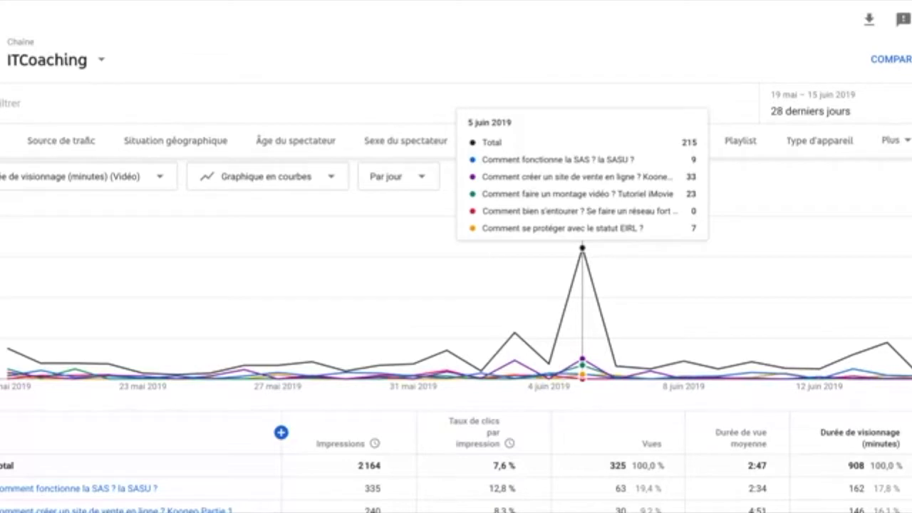
Step: Examine the per-video table of the report and read the explanation of the Impressions metric
{"action": "scroll", "coordinate": [456, 335], "scroll_direction": "down", "scroll_amount": 3}
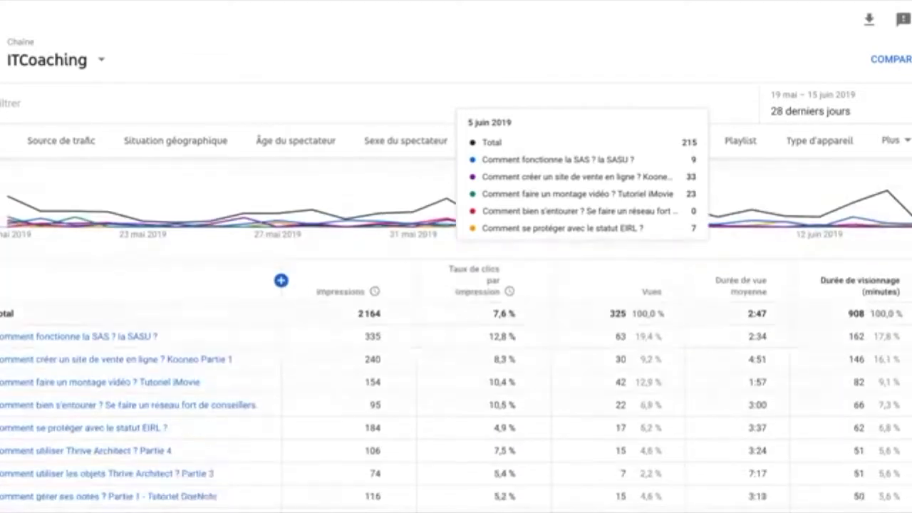
{"action": "scroll", "coordinate": [315, 238], "scroll_direction": "down", "scroll_amount": 2}
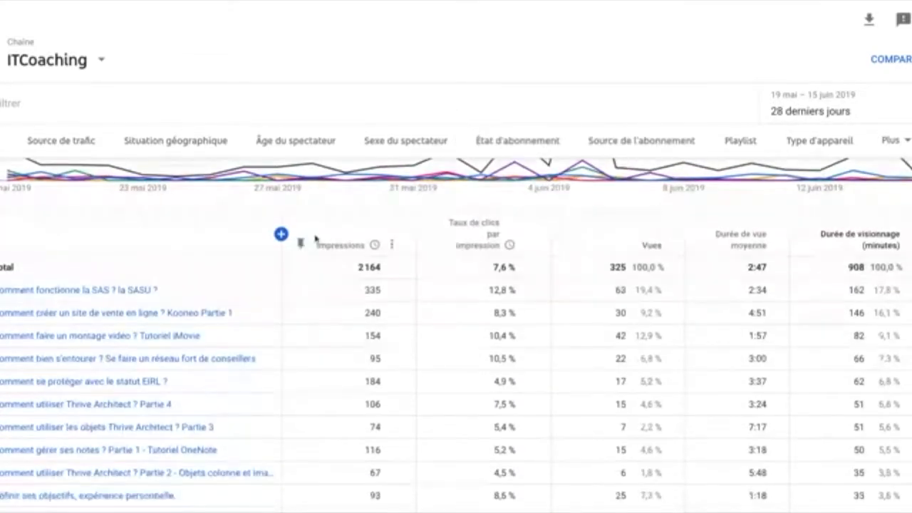
{"action": "mouse_move", "coordinate": [341, 251]}
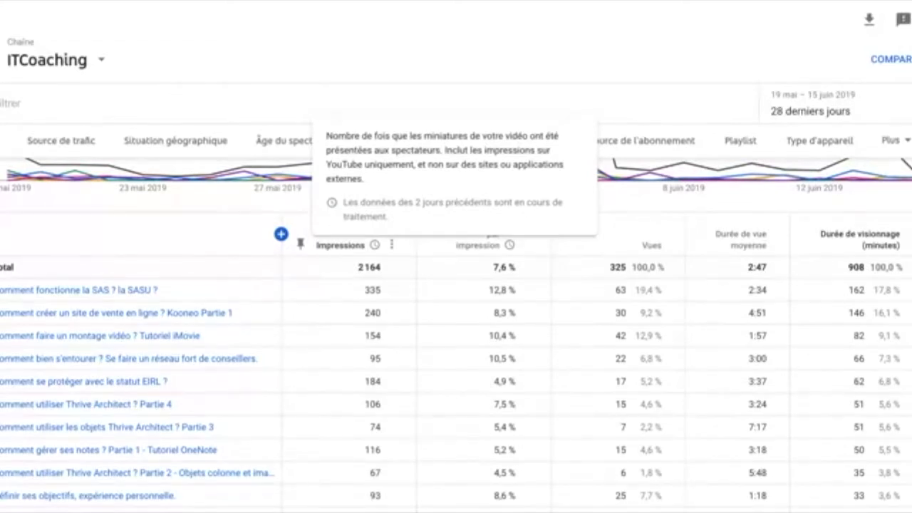
Step: Sort the videos by click-through rate per impression and examine the rates, highlighting that of "Comment fonctionne la SAS ? la SASU ?"
{"action": "mouse_move", "coordinate": [497, 246]}
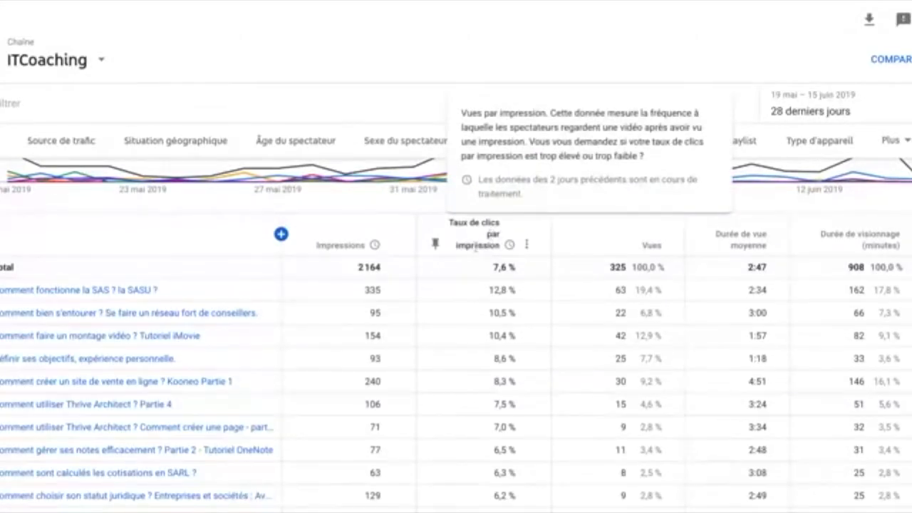
{"action": "left_click_drag", "start_coordinate": [490, 290], "coordinate": [518, 291]}
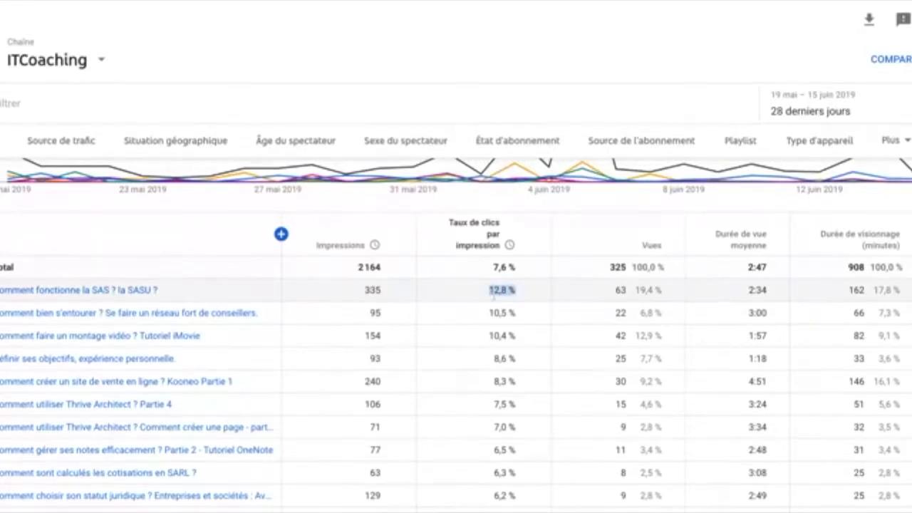
{"action": "scroll", "coordinate": [479, 427], "scroll_direction": "down", "scroll_amount": 6}
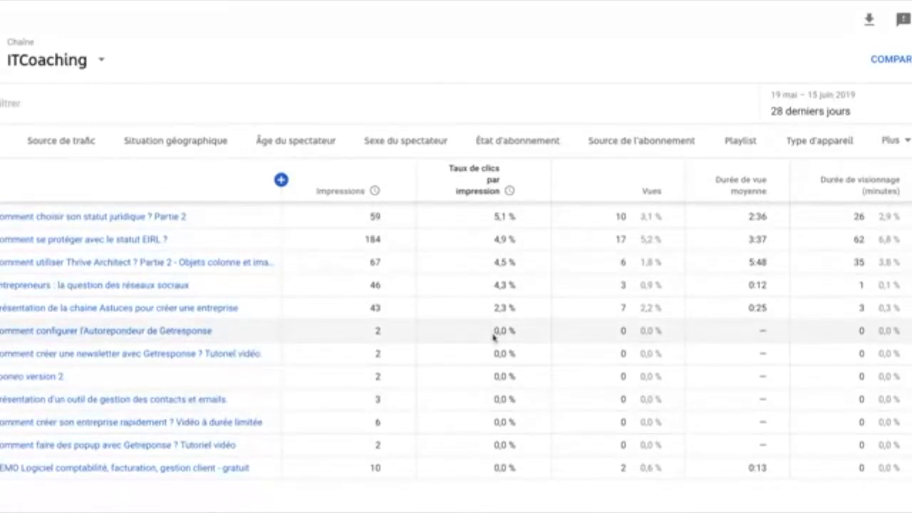
{"action": "scroll", "coordinate": [493, 327], "scroll_direction": "up", "scroll_amount": 3}
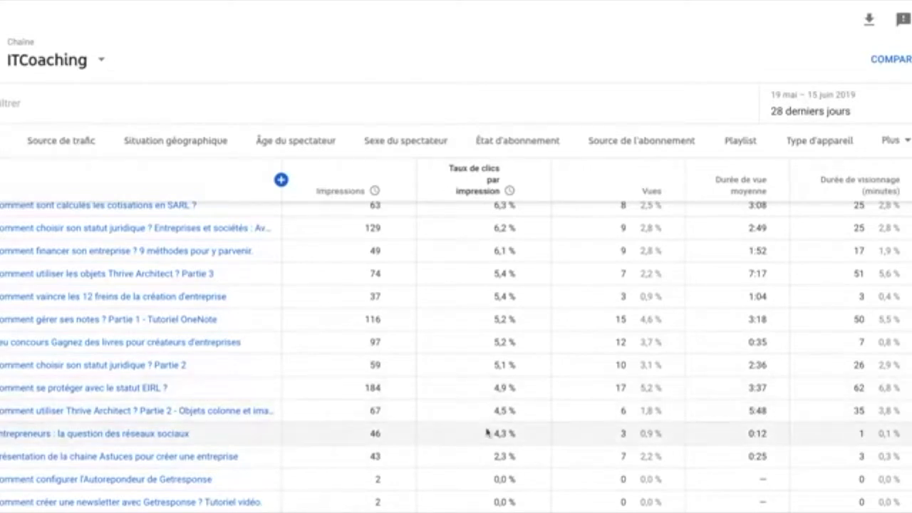
{"action": "scroll", "coordinate": [476, 349], "scroll_direction": "up", "scroll_amount": 5}
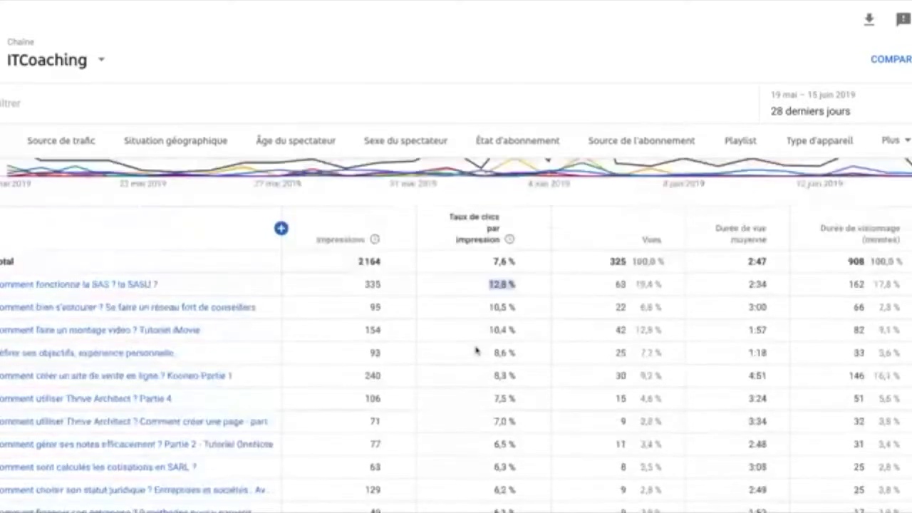
{"action": "scroll", "coordinate": [477, 317], "scroll_direction": "down", "scroll_amount": 2}
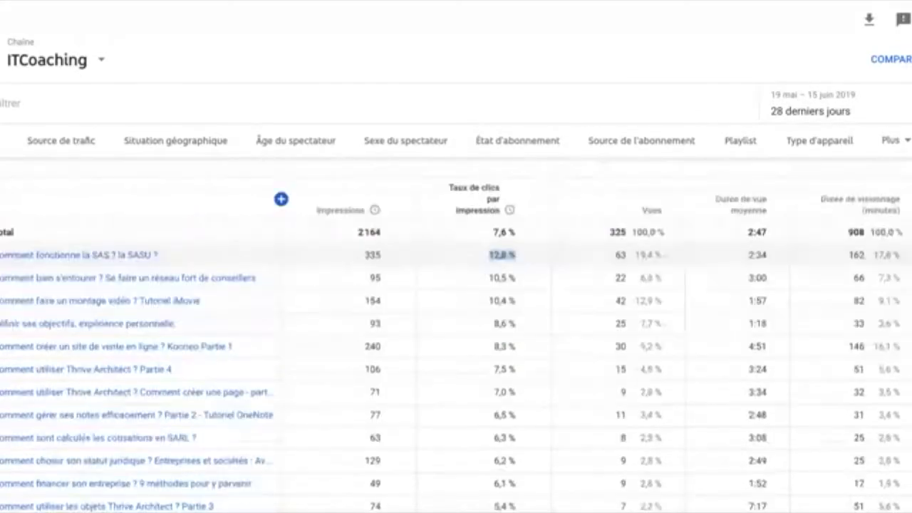
{"action": "left_click", "coordinate": [487, 251]}
{"action": "left_click_drag", "start_coordinate": [488, 250], "coordinate": [516, 252]}
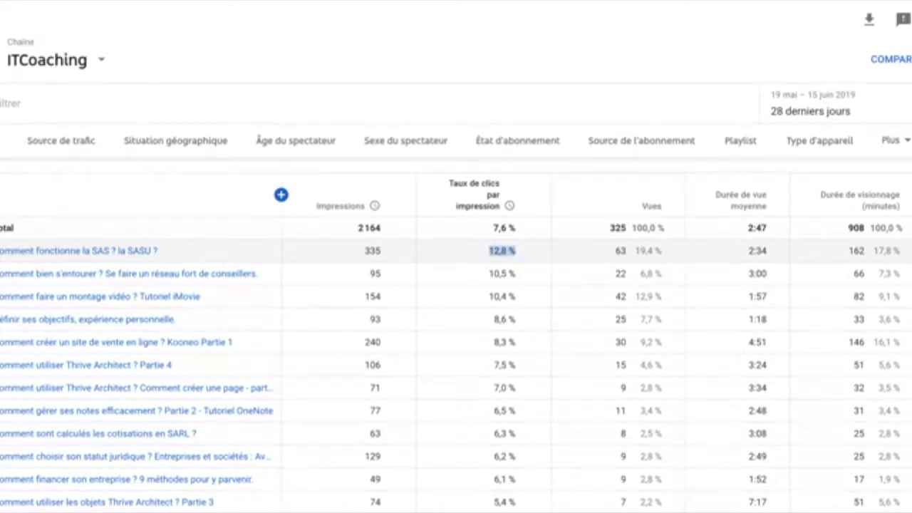
Step: Sort the per-video table by views and review the ranking of the videos
{"action": "scroll", "coordinate": [513, 256], "scroll_direction": "up", "scroll_amount": 1}
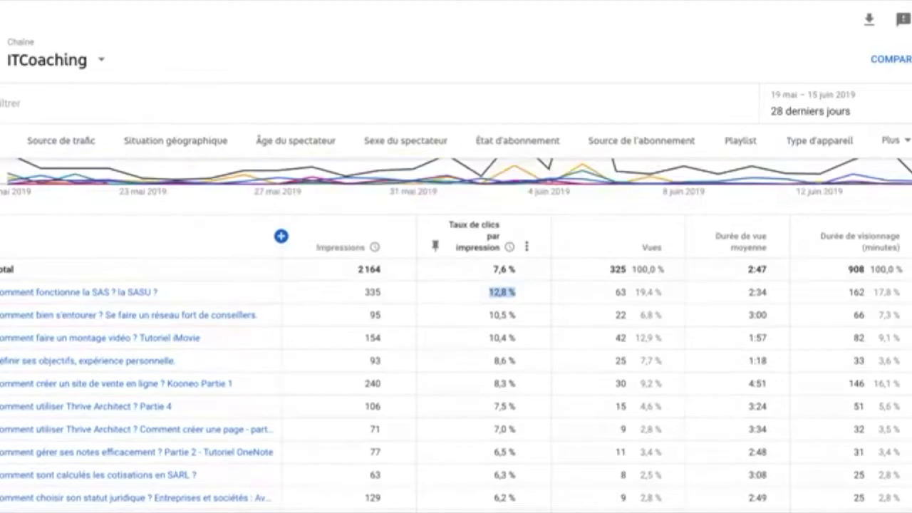
{"action": "left_click", "coordinate": [639, 246]}
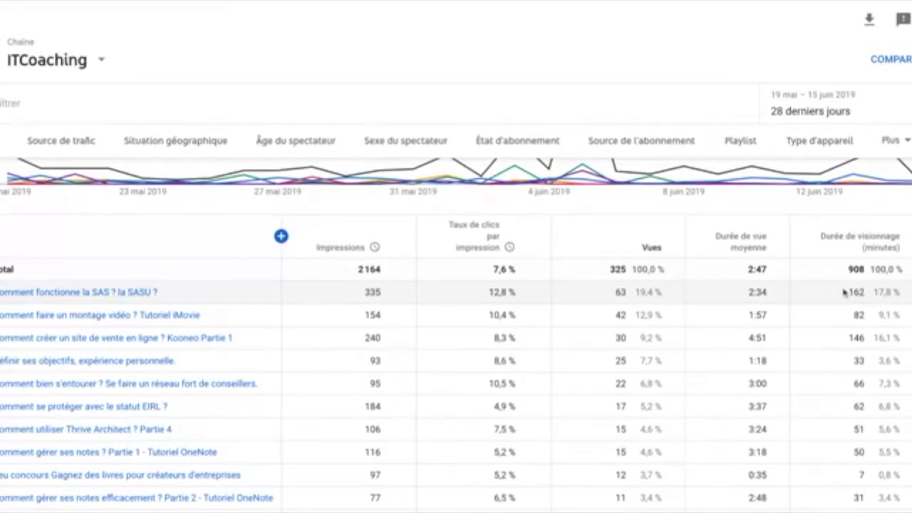
{"action": "scroll", "coordinate": [840, 292], "scroll_direction": "down", "scroll_amount": 5}
{"action": "scroll", "coordinate": [845, 292], "scroll_direction": "up", "scroll_amount": 3}
{"action": "scroll", "coordinate": [845, 292], "scroll_direction": "up", "scroll_amount": 4}
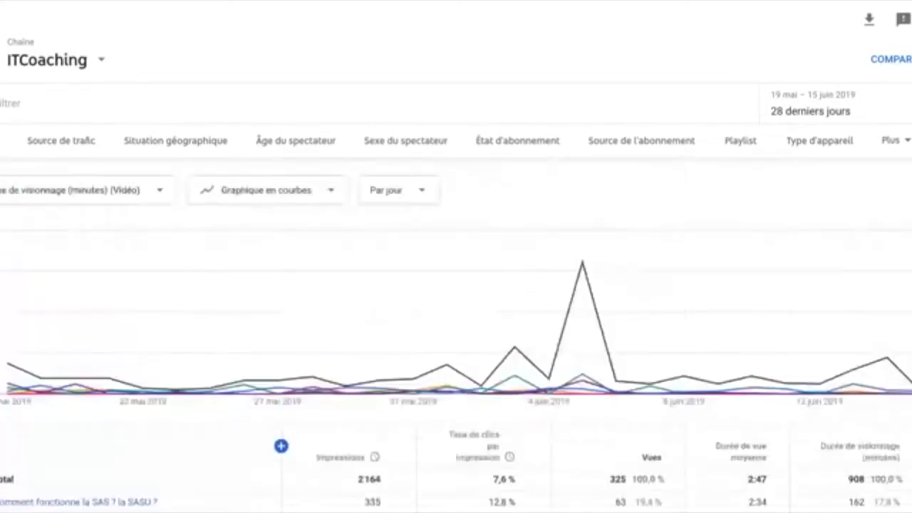
Step: Sort the per-video table by watch time in minutes and review the videos from most to least watched
{"action": "scroll", "coordinate": [845, 399], "scroll_direction": "down", "scroll_amount": 1}
{"action": "mouse_move", "coordinate": [855, 285]}
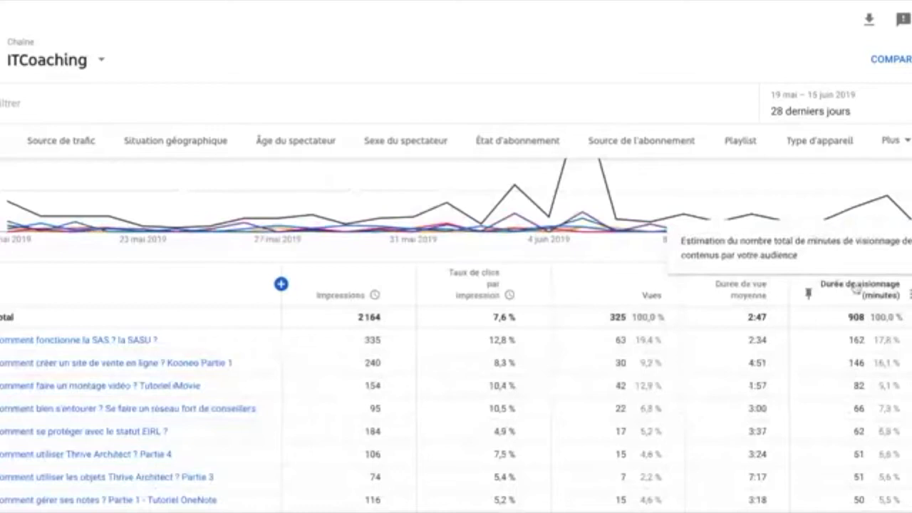
{"action": "scroll", "coordinate": [855, 285], "scroll_direction": "down", "scroll_amount": 5}
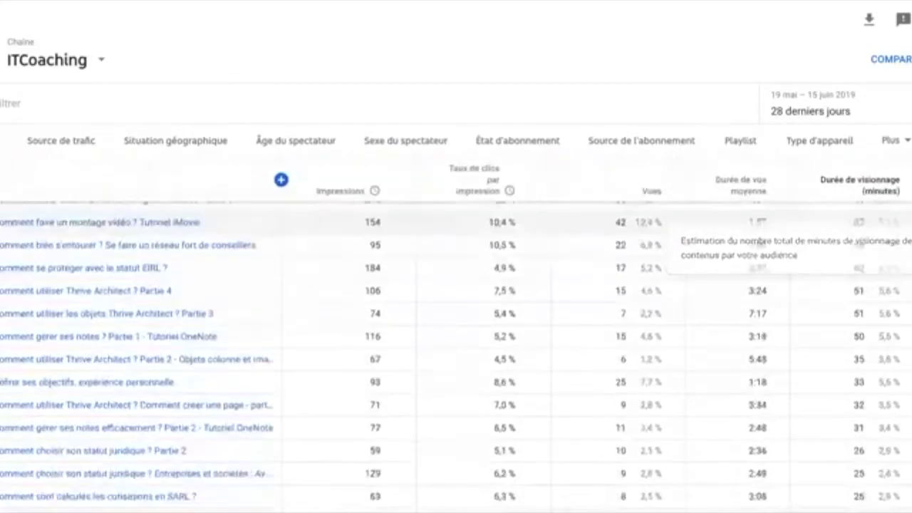
{"action": "scroll", "coordinate": [848, 321], "scroll_direction": "down", "scroll_amount": 1}
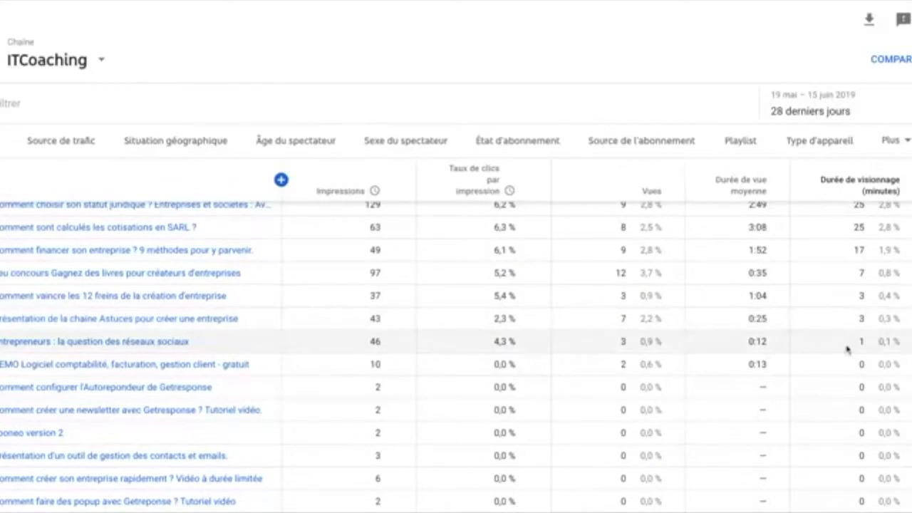
{"action": "scroll", "coordinate": [847, 348], "scroll_direction": "up", "scroll_amount": 1}
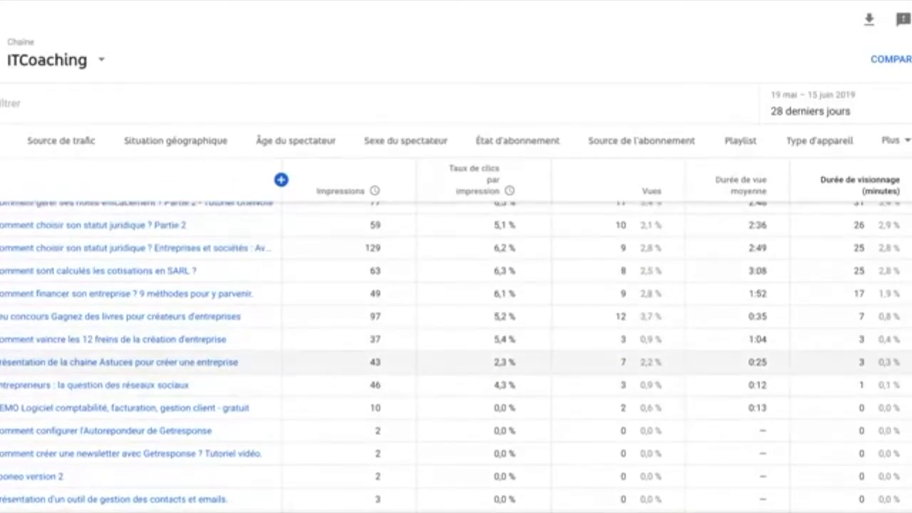
{"action": "scroll", "coordinate": [847, 356], "scroll_direction": "up", "scroll_amount": 10}
{"action": "scroll", "coordinate": [847, 357], "scroll_direction": "down", "scroll_amount": 3}
{"action": "scroll", "coordinate": [847, 349], "scroll_direction": "down", "scroll_amount": 1}
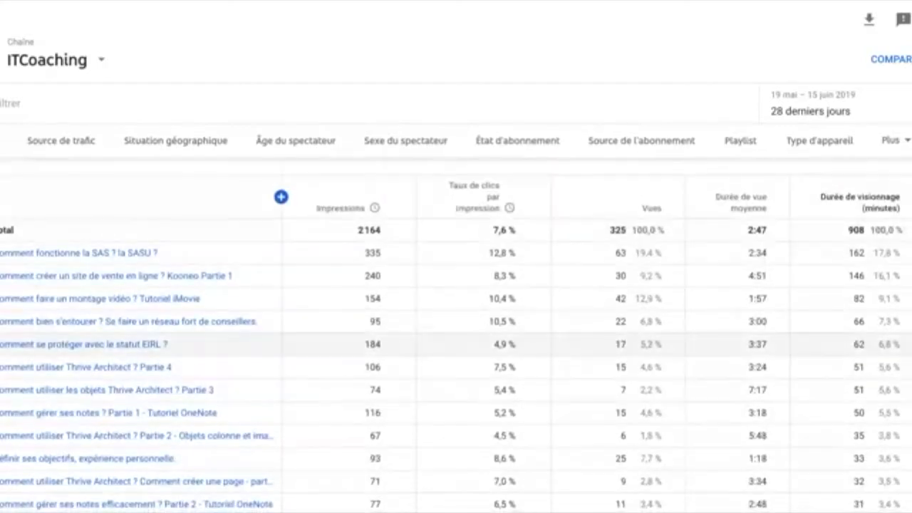
Step: Display the traffic source report and read the explanations of channel pages, other YouTube features, and direct or unknown sources
{"action": "scroll", "coordinate": [456, 335], "scroll_direction": "up", "scroll_amount": 5}
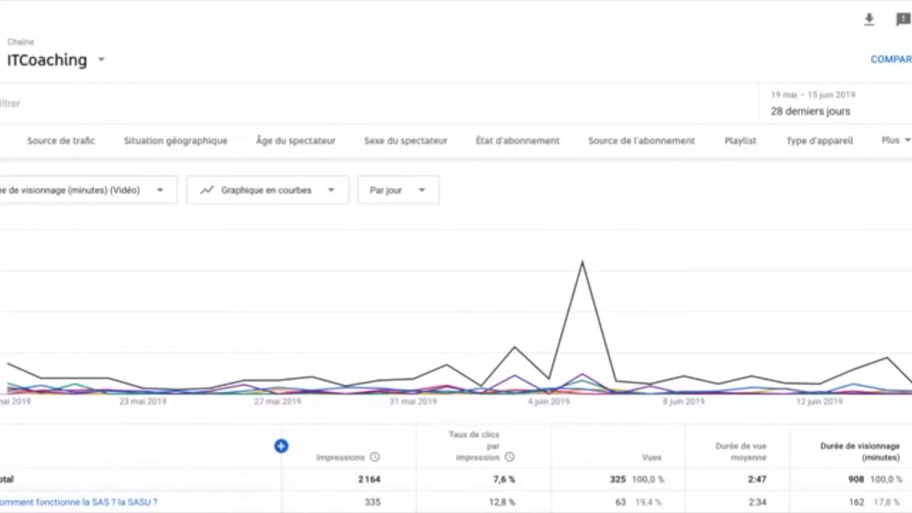
{"action": "left_click", "coordinate": [59, 143]}
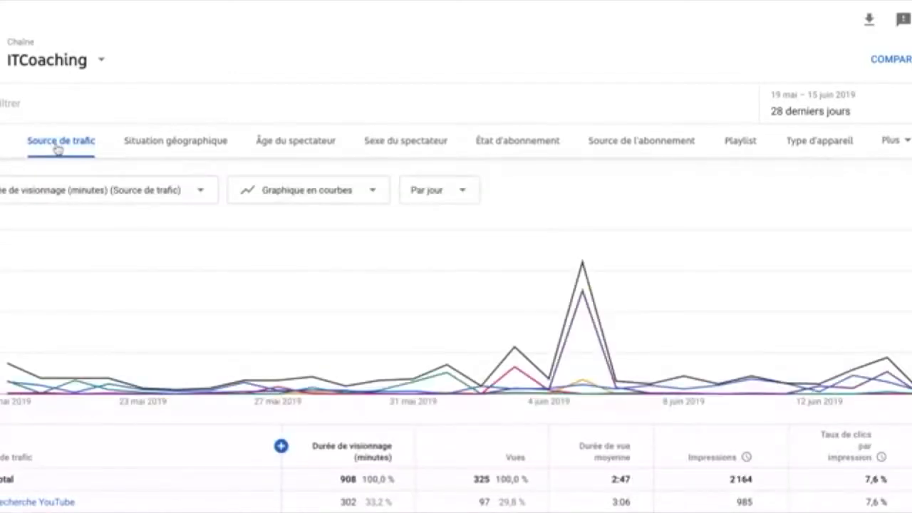
{"action": "scroll", "coordinate": [193, 325], "scroll_direction": "down", "scroll_amount": 4}
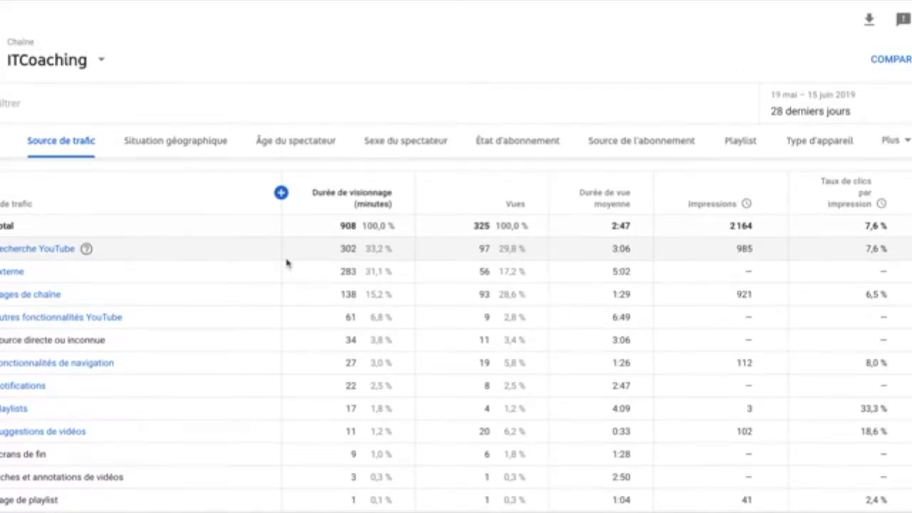
{"action": "mouse_move", "coordinate": [35, 274]}
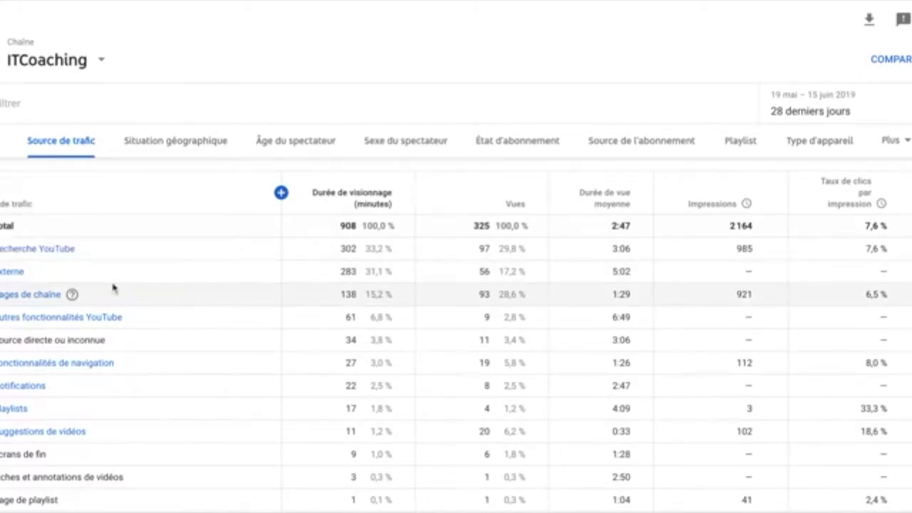
{"action": "mouse_move", "coordinate": [73, 296]}
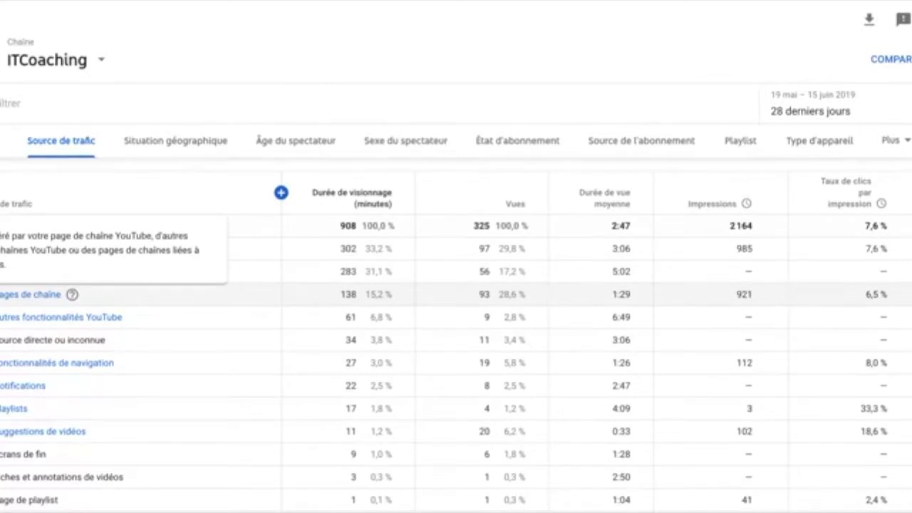
{"action": "mouse_move", "coordinate": [134, 318]}
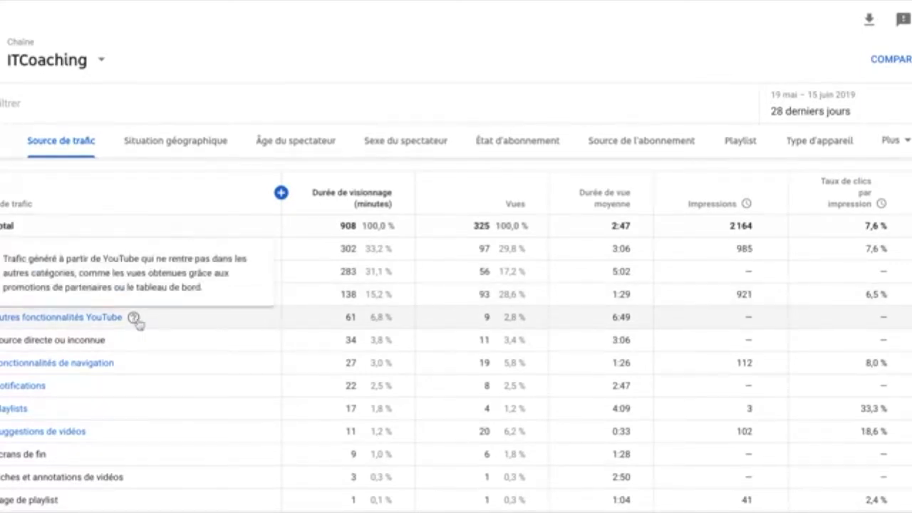
{"action": "mouse_move", "coordinate": [122, 341]}
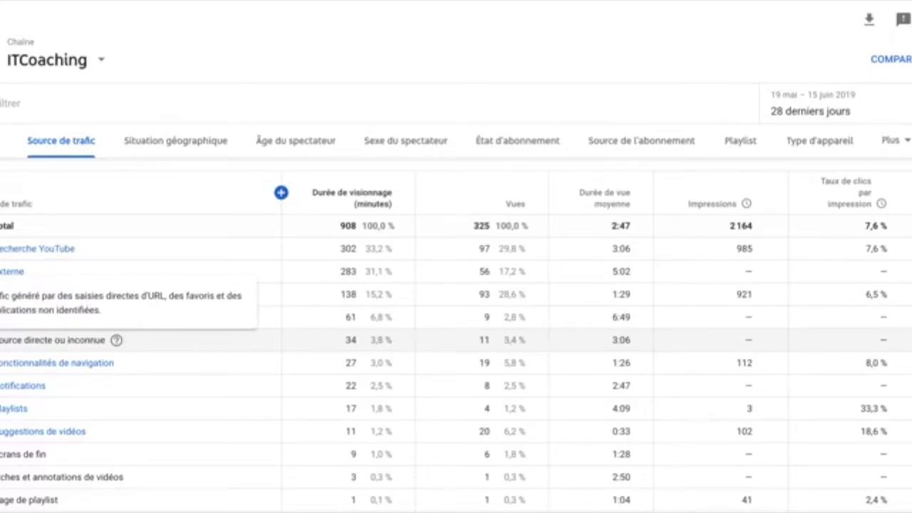
{"action": "mouse_move", "coordinate": [126, 365]}
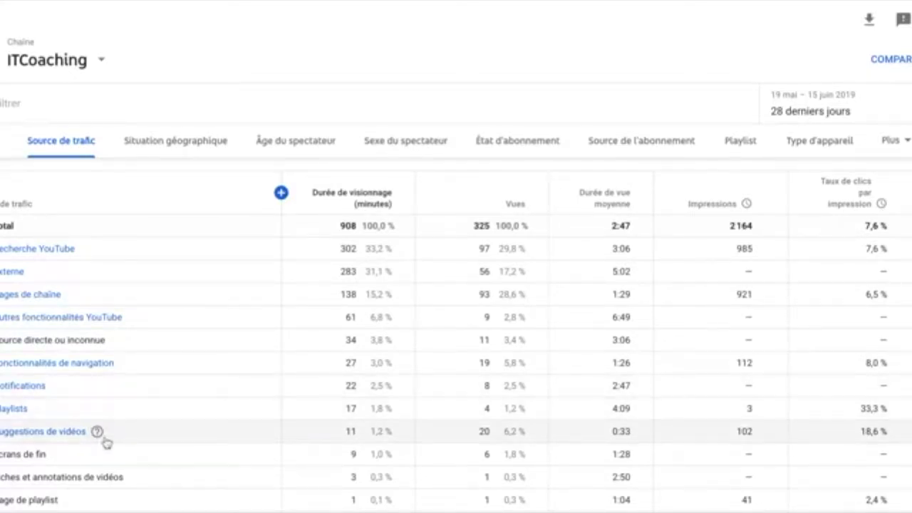
Step: Review the remaining traffic sources, including end screens, video cards and annotations, and playlist pages, along with the table's metric columns
{"action": "scroll", "coordinate": [100, 435], "scroll_direction": "down", "scroll_amount": 1}
{"action": "mouse_move", "coordinate": [65, 426]}
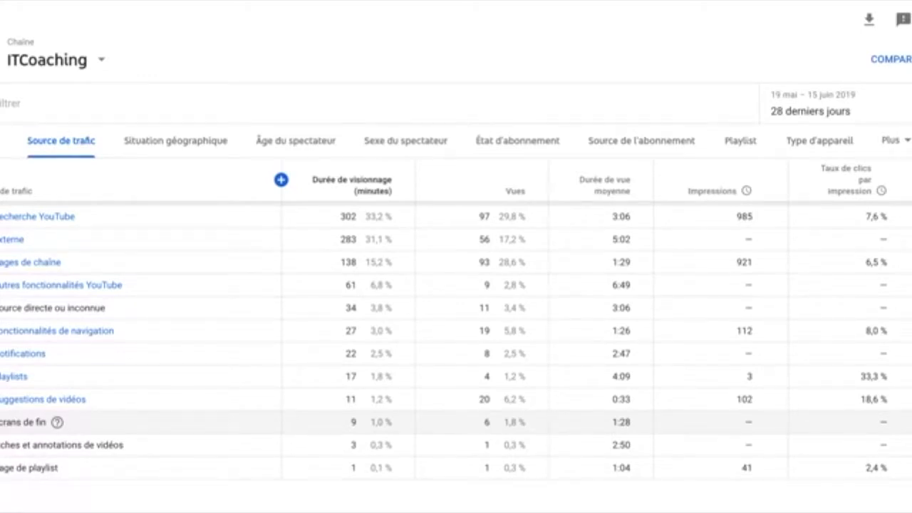
{"action": "mouse_move", "coordinate": [134, 446]}
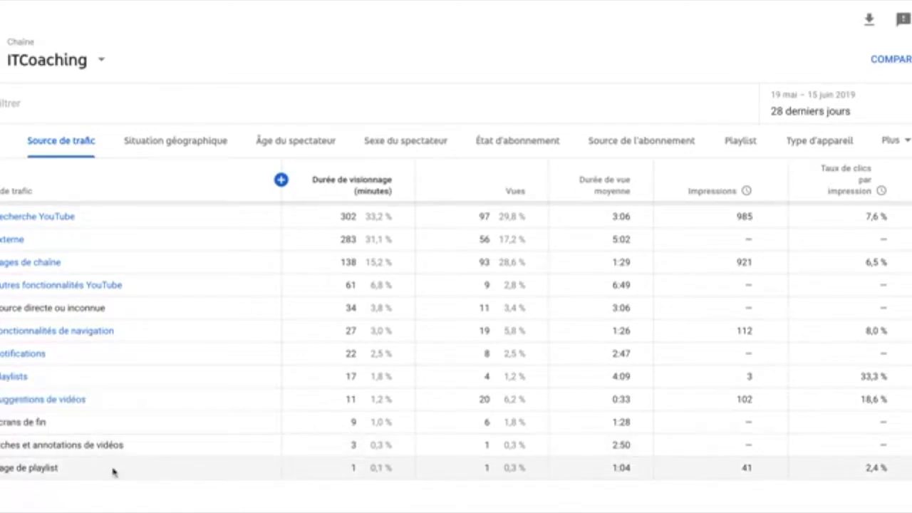
{"action": "scroll", "coordinate": [335, 342], "scroll_direction": "up", "scroll_amount": 4}
{"action": "scroll", "coordinate": [336, 342], "scroll_direction": "down", "scroll_amount": 3}
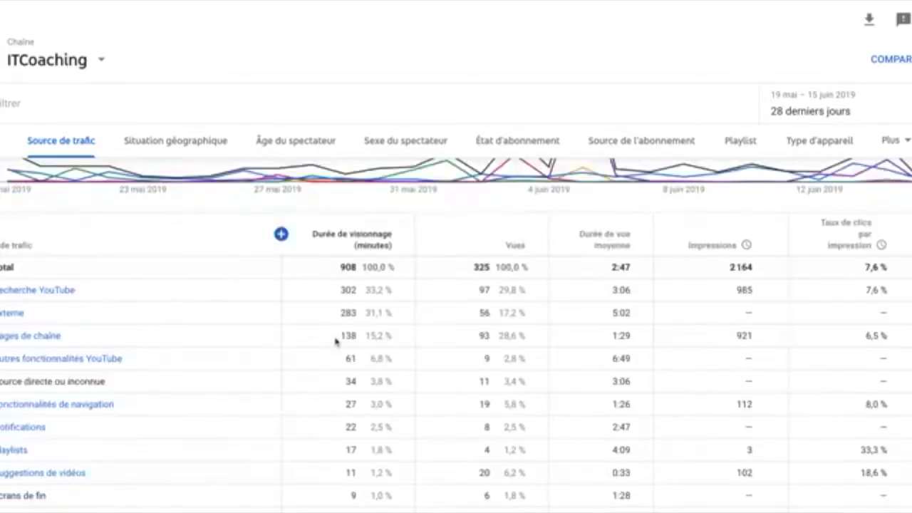
{"action": "mouse_move", "coordinate": [300, 204]}
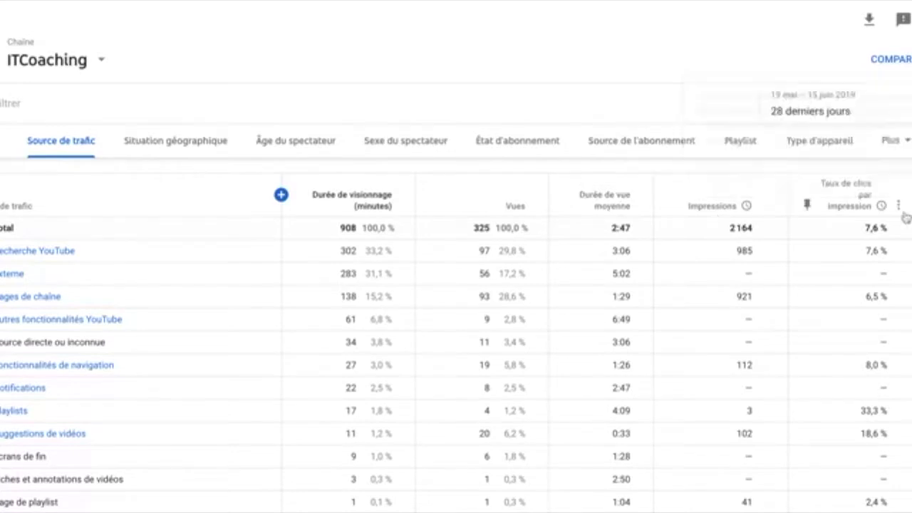
Step: Sort the traffic sources by impression click-through rate and review the rates for playlists, suggested videos, browse features and YouTube search
{"action": "left_click", "coordinate": [859, 207]}
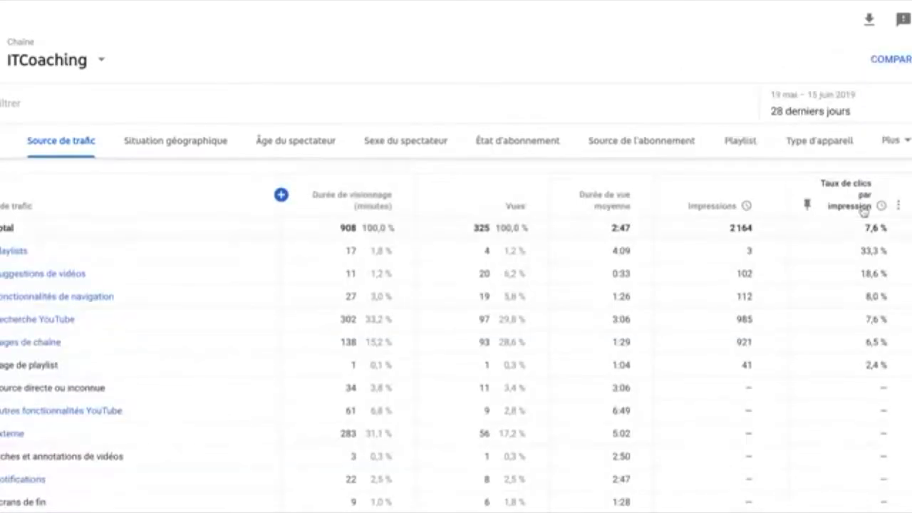
{"action": "double_click", "coordinate": [867, 251]}
{"action": "double_click", "coordinate": [861, 273]}
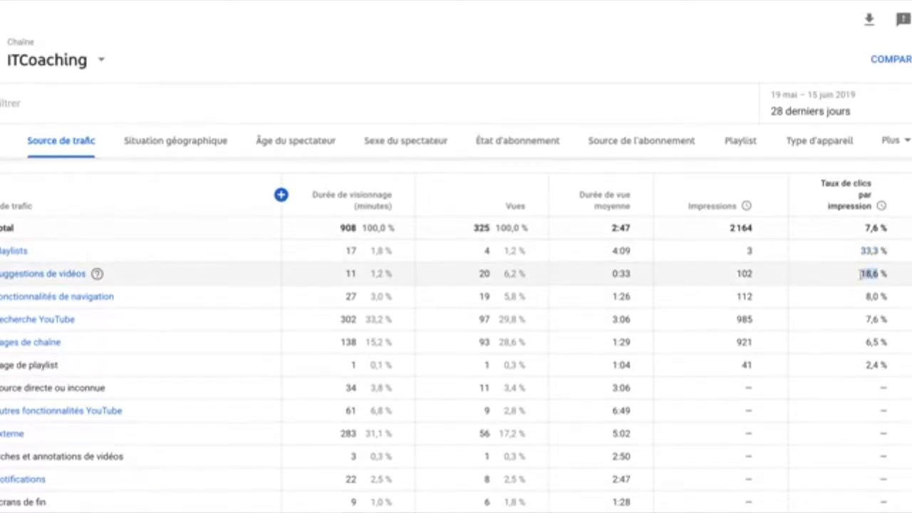
{"action": "double_click", "coordinate": [865, 296]}
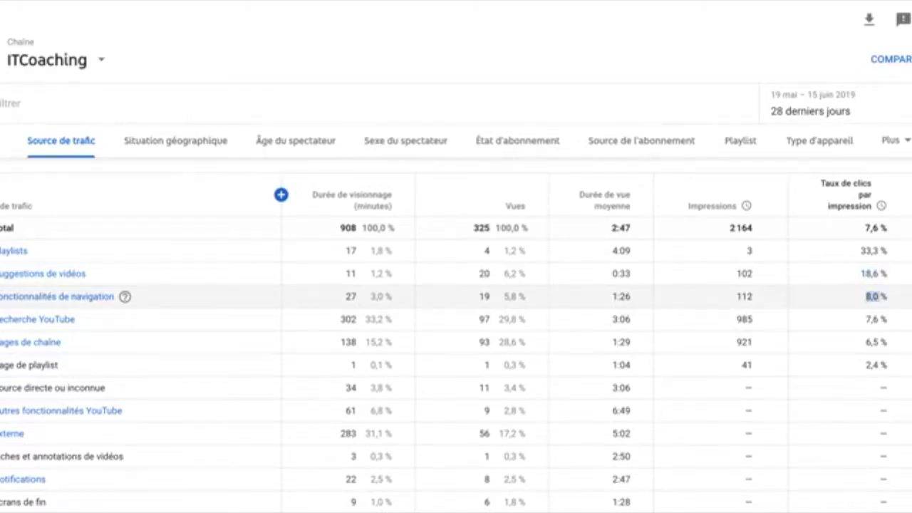
{"action": "left_click", "coordinate": [866, 320]}
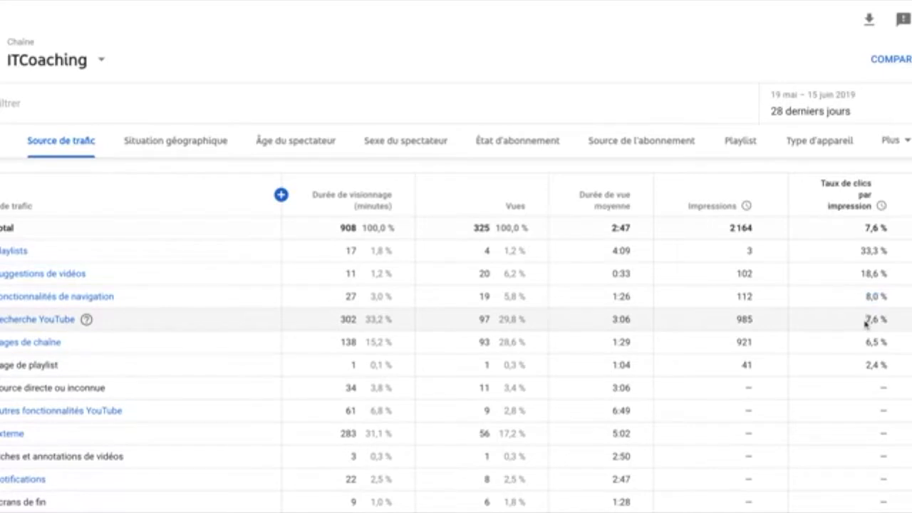
Step: Display the geography report and look over its watch time chart and country table
{"action": "scroll", "coordinate": [867, 322], "scroll_direction": "up", "scroll_amount": 2}
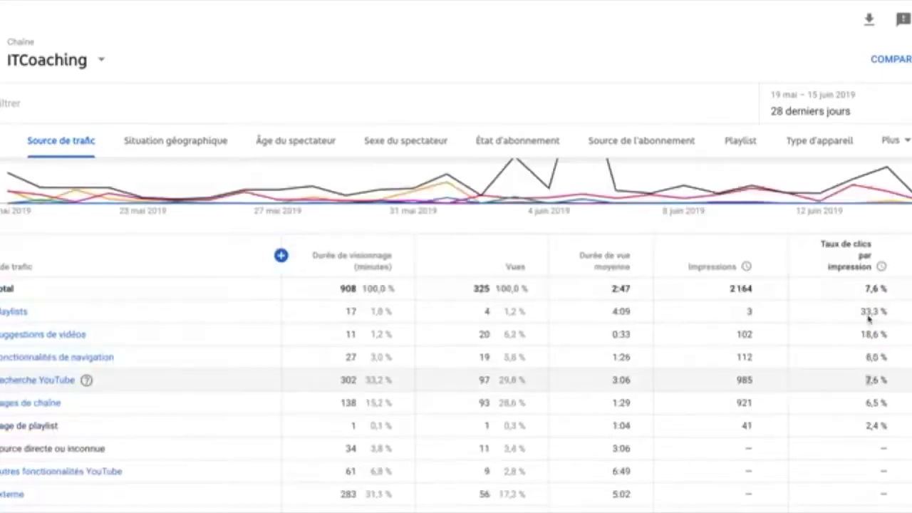
{"action": "scroll", "coordinate": [868, 320], "scroll_direction": "up", "scroll_amount": 2}
{"action": "left_click", "coordinate": [179, 141]}
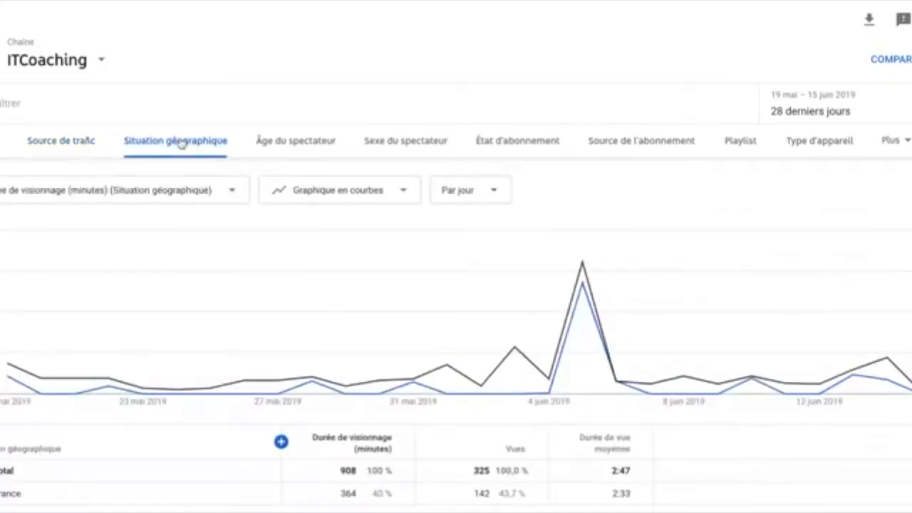
{"action": "scroll", "coordinate": [295, 347], "scroll_direction": "down", "scroll_amount": 1}
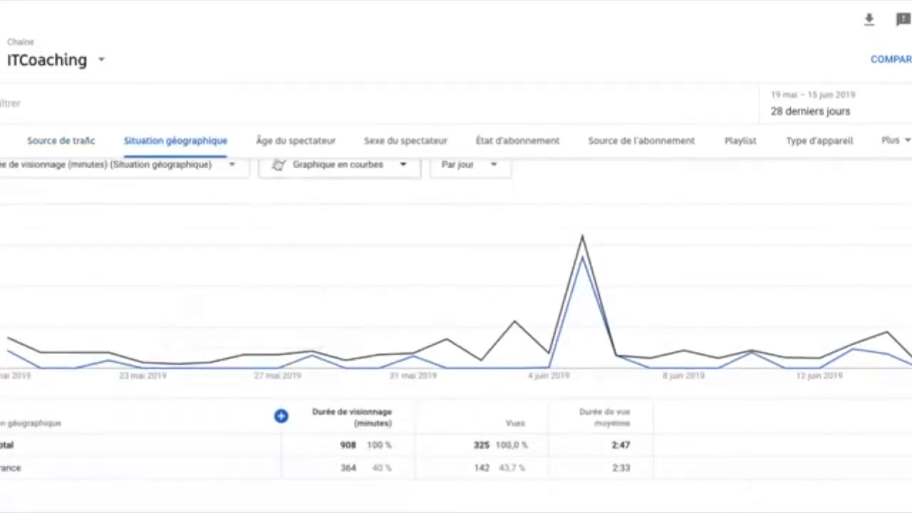
Step: Check the viewer age report and the viewer gender report for available data
{"action": "left_click", "coordinate": [283, 143]}
{"action": "scroll", "coordinate": [261, 364], "scroll_direction": "down", "scroll_amount": 3}
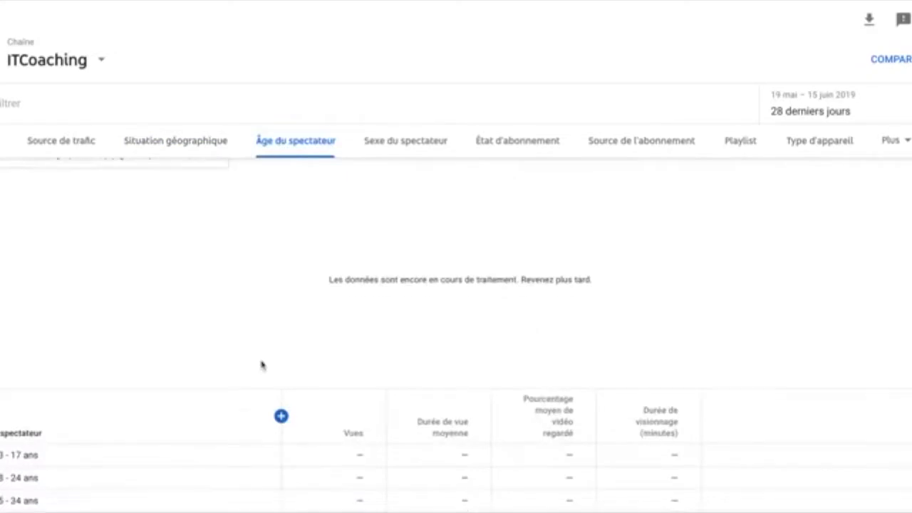
{"action": "scroll", "coordinate": [261, 364], "scroll_direction": "up", "scroll_amount": 3}
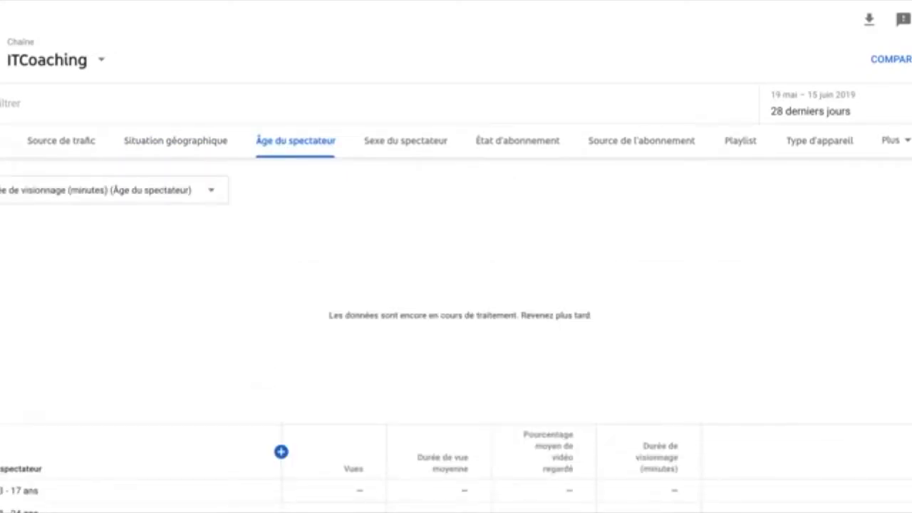
{"action": "left_click", "coordinate": [385, 142]}
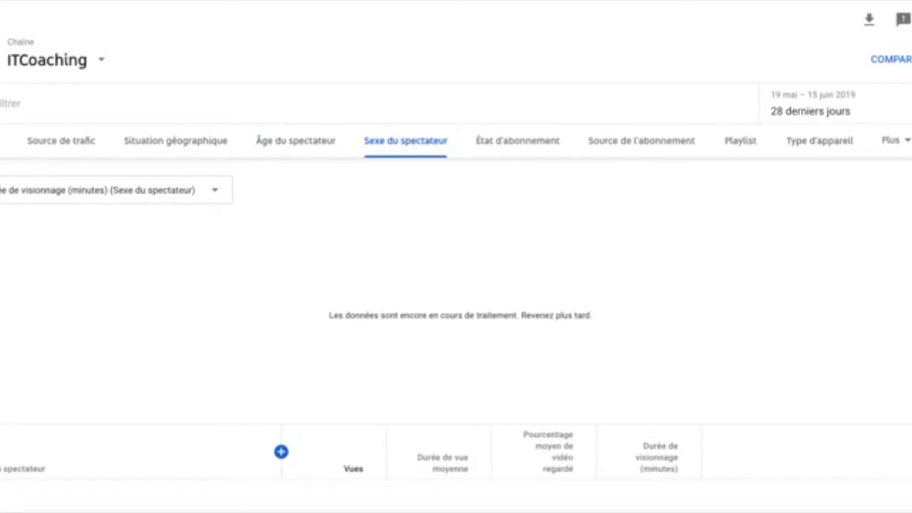
Step: Display the subscription status report and compare the watch time of non-subscribers and subscribers
{"action": "left_click", "coordinate": [527, 141]}
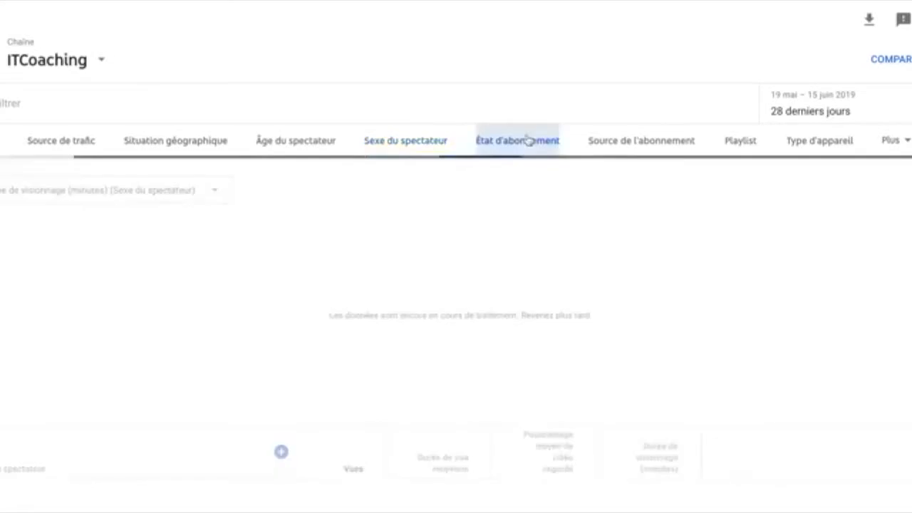
{"action": "scroll", "coordinate": [528, 267], "scroll_direction": "down", "scroll_amount": 2}
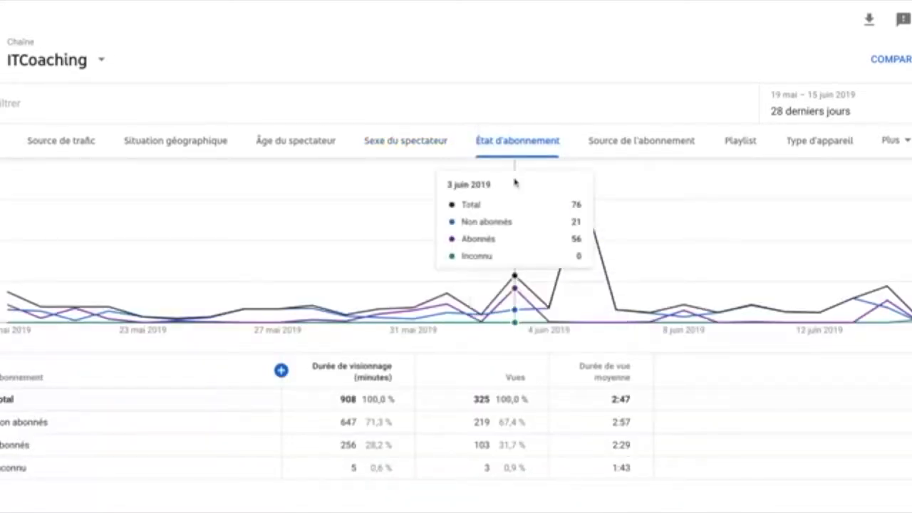
{"action": "double_click", "coordinate": [339, 422]}
{"action": "left_click", "coordinate": [339, 424]}
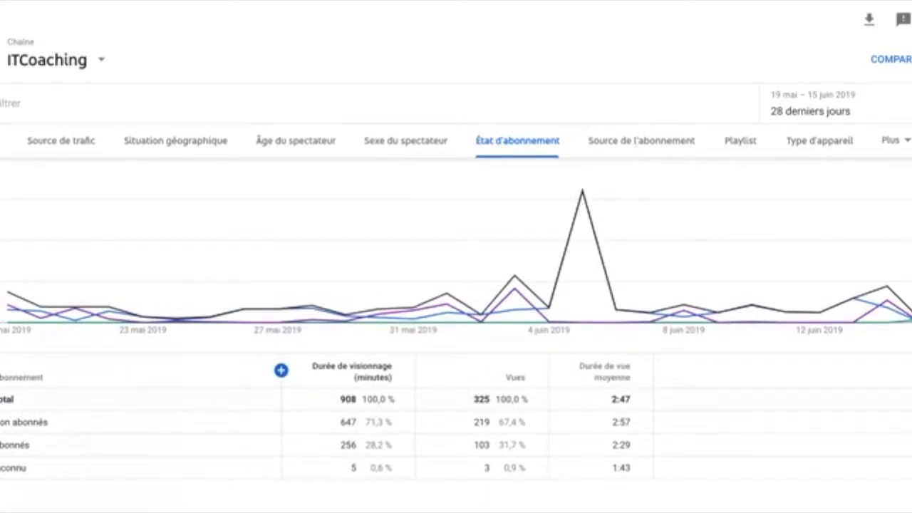
Step: Display the subscription source report and set its period to the last 90 days
{"action": "left_click", "coordinate": [642, 141]}
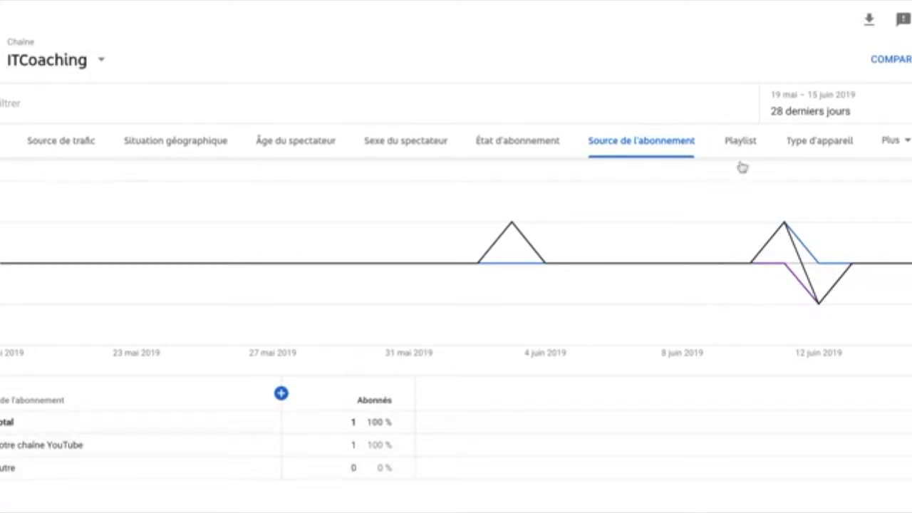
{"action": "left_click", "coordinate": [814, 112]}
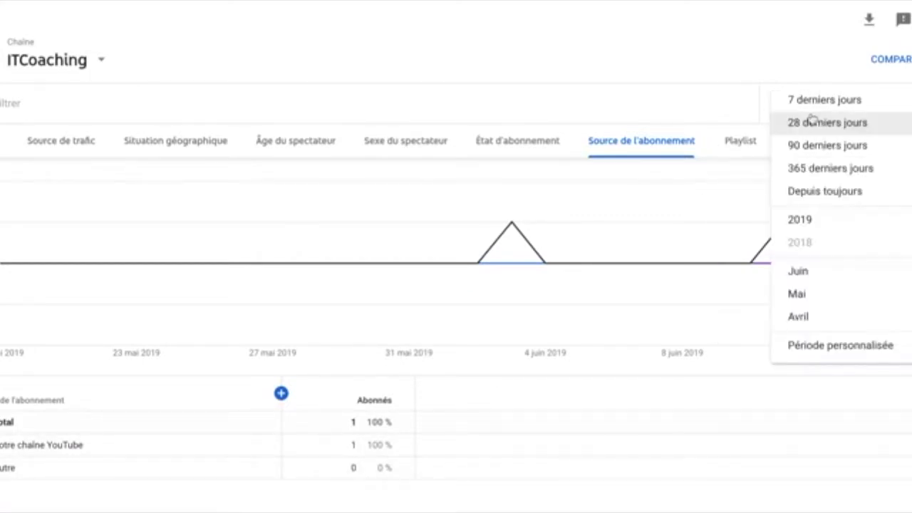
{"action": "left_click", "coordinate": [816, 145]}
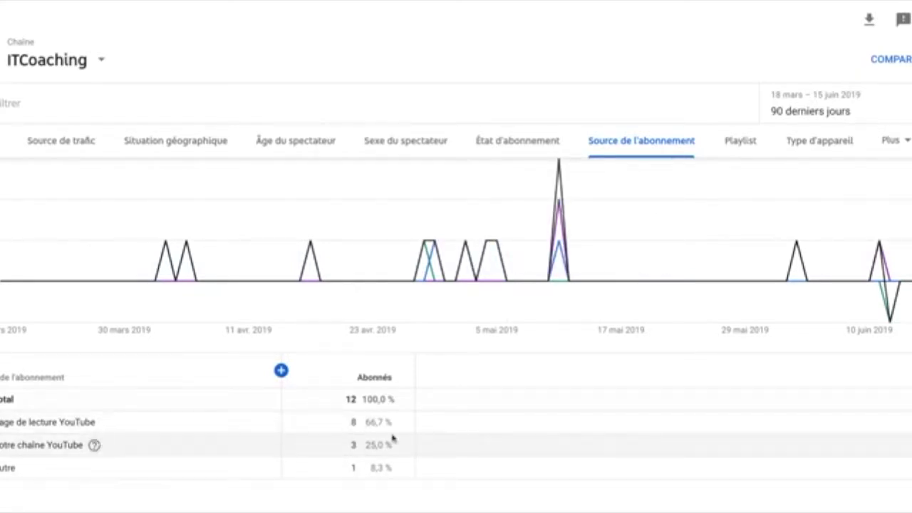
Step: Review the playlist report and the device type report, including the computer, mobile, television and tablet rows
{"action": "left_click", "coordinate": [739, 142]}
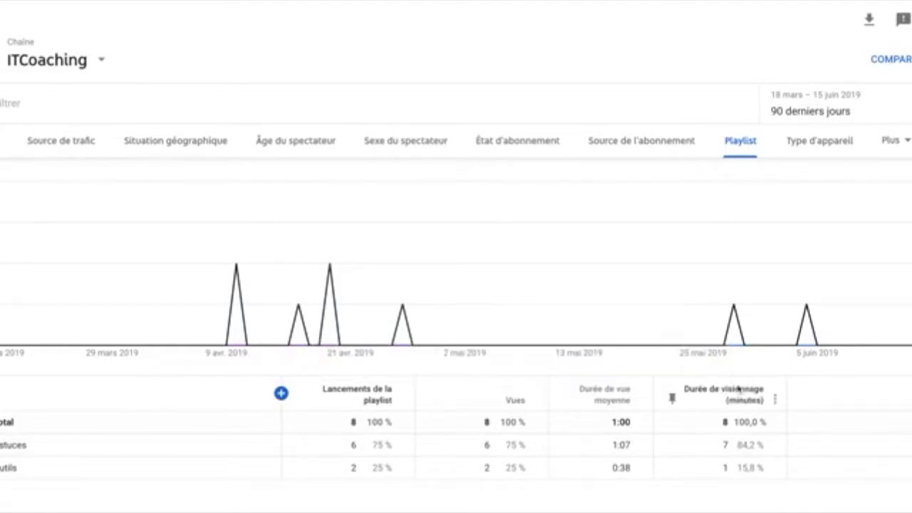
{"action": "mouse_move", "coordinate": [683, 403]}
{"action": "left_click", "coordinate": [819, 140]}
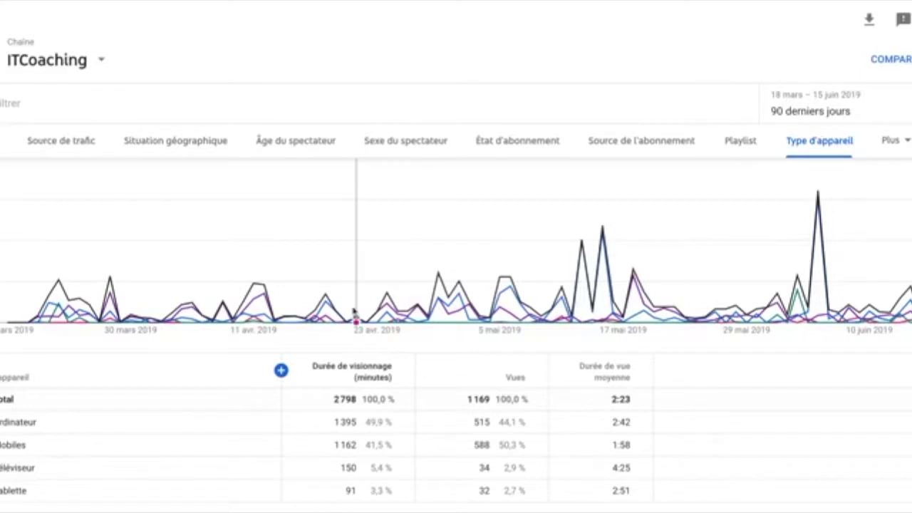
{"action": "scroll", "coordinate": [354, 309], "scroll_direction": "down", "scroll_amount": 1}
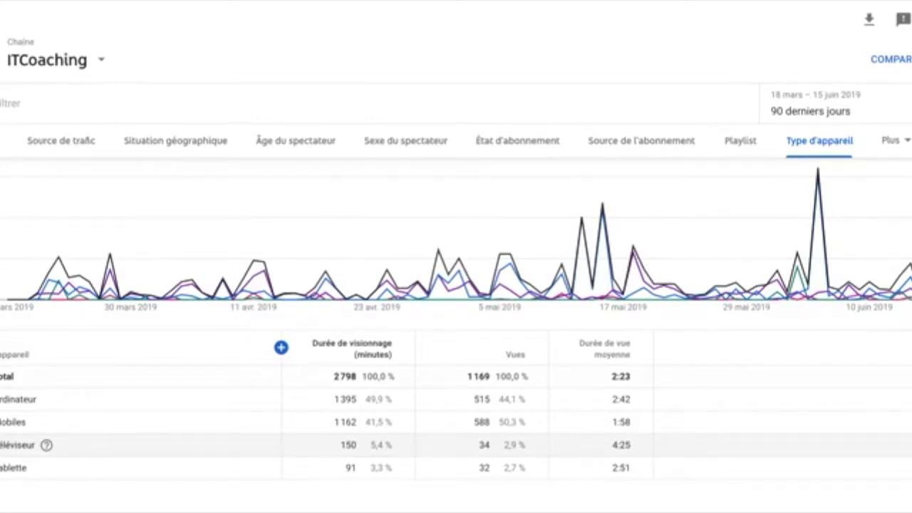
Step: Show the additional report types and display the card (Fiche) report to review its click metrics per video
{"action": "left_click", "coordinate": [890, 141]}
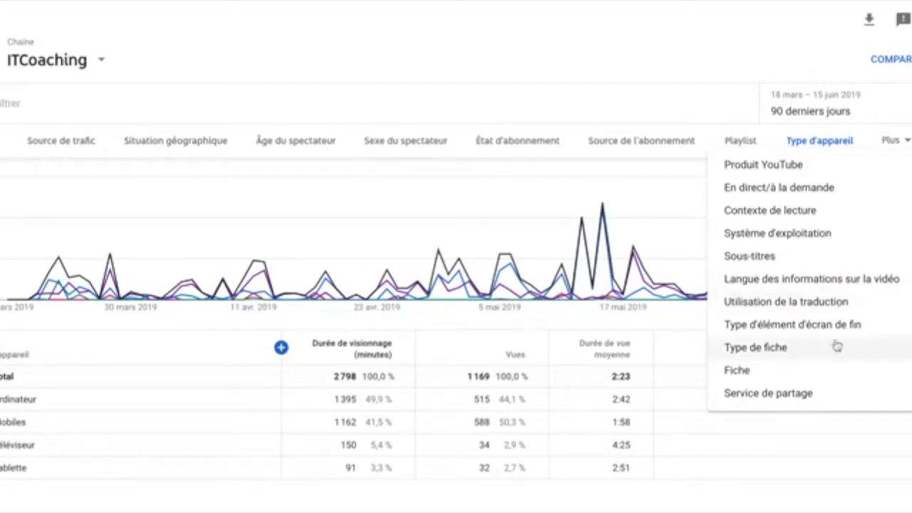
{"action": "left_click", "coordinate": [820, 369]}
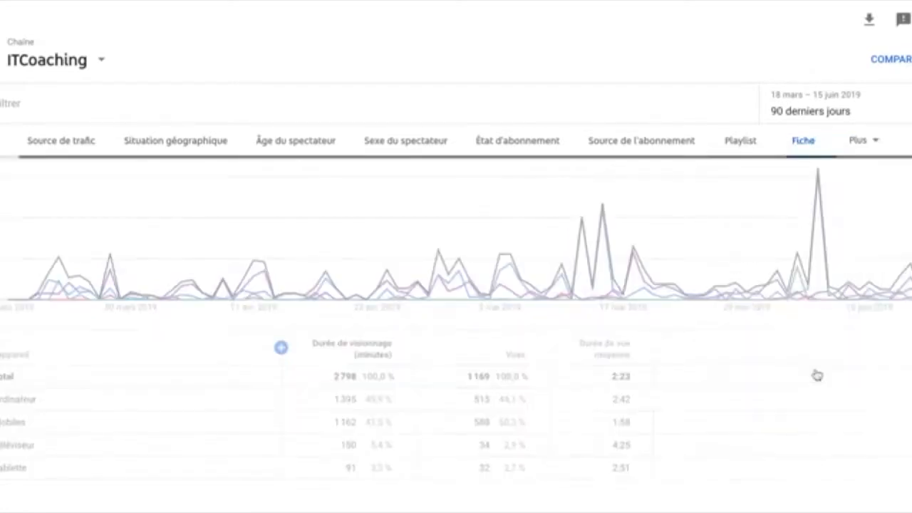
{"action": "scroll", "coordinate": [565, 340], "scroll_direction": "down", "scroll_amount": 3}
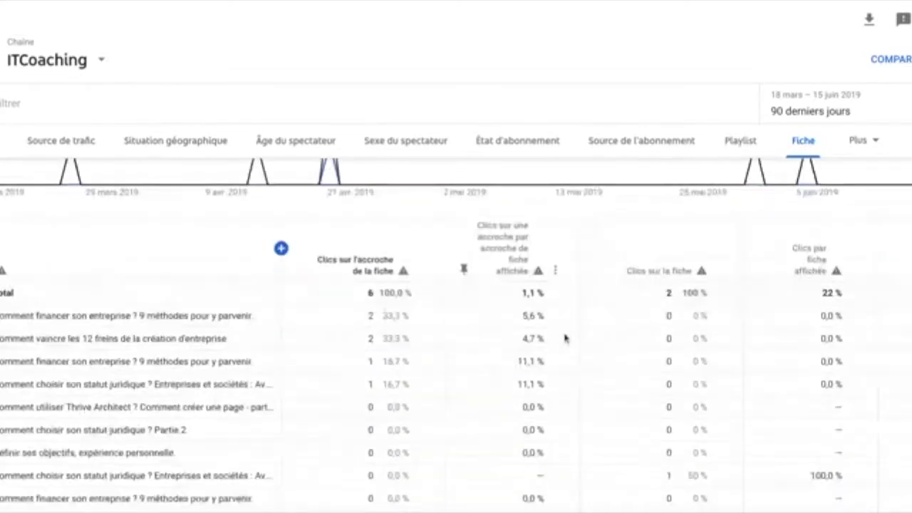
{"action": "scroll", "coordinate": [566, 338], "scroll_direction": "up", "scroll_amount": 2}
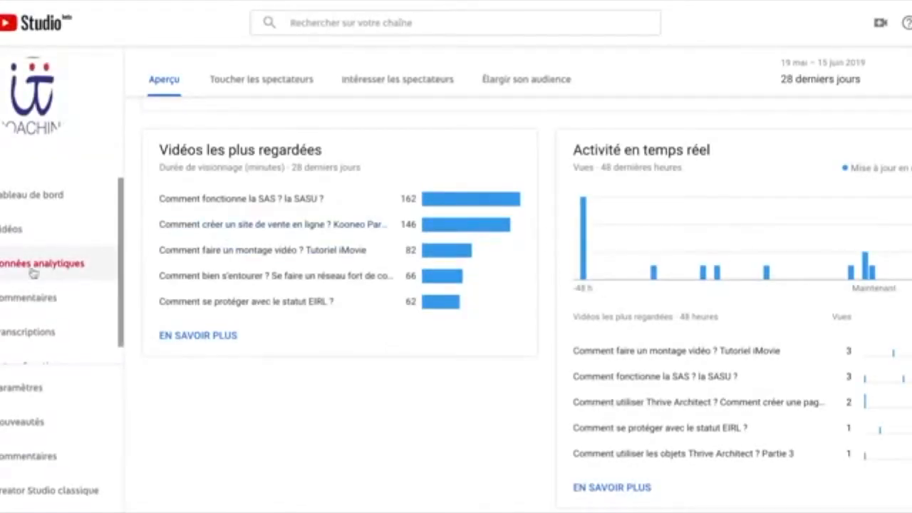
Step: Review the most watched videos and the real-time activity of the last 48 hours in the analytics overview
{"action": "scroll", "coordinate": [307, 232], "scroll_direction": "up", "scroll_amount": 3}
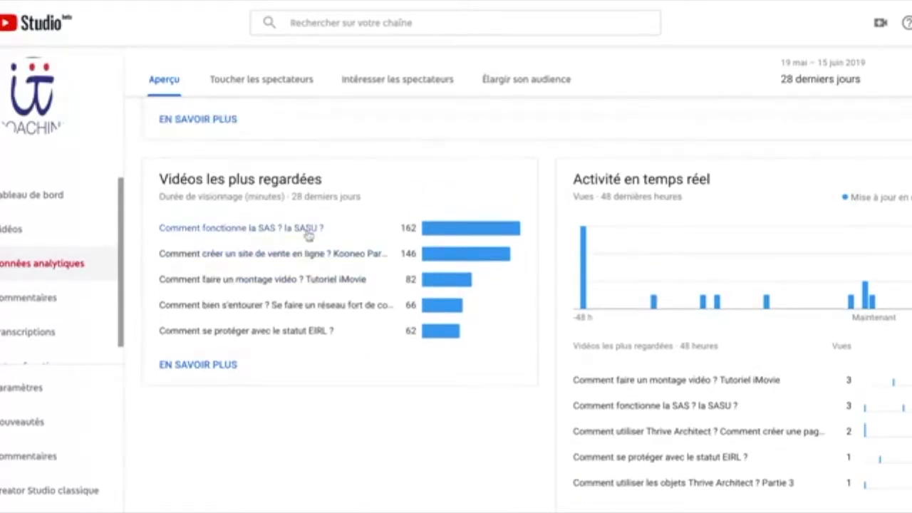
{"action": "scroll", "coordinate": [308, 236], "scroll_direction": "down", "scroll_amount": 3}
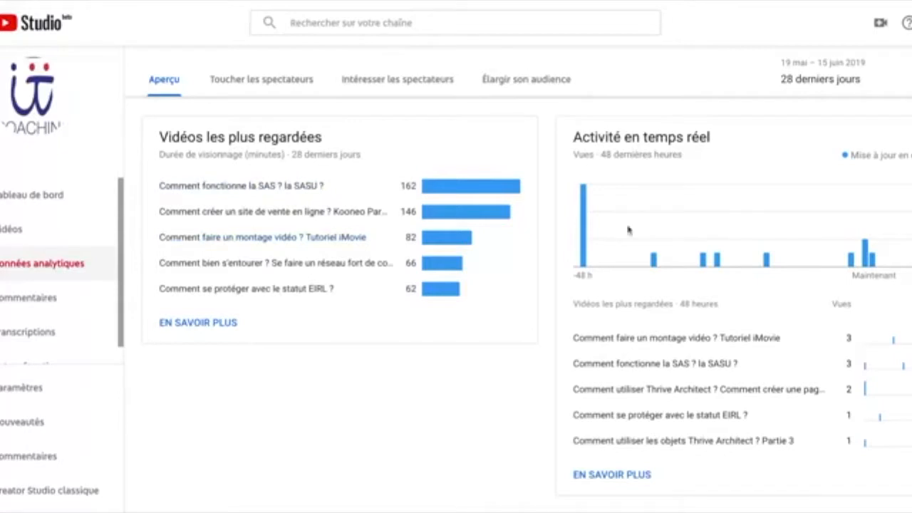
{"action": "mouse_move", "coordinate": [653, 259]}
{"action": "scroll", "coordinate": [764, 238], "scroll_direction": "up", "scroll_amount": 2}
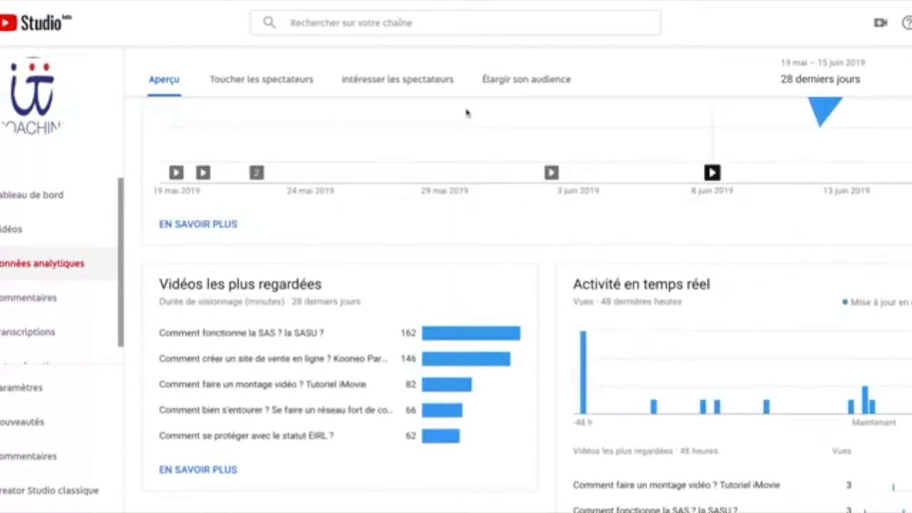
Step: Display the viewer reach analytics, chart the impression click-through rate, and read the explanations of impressions, click-through rate and unique viewers
{"action": "left_click", "coordinate": [246, 80]}
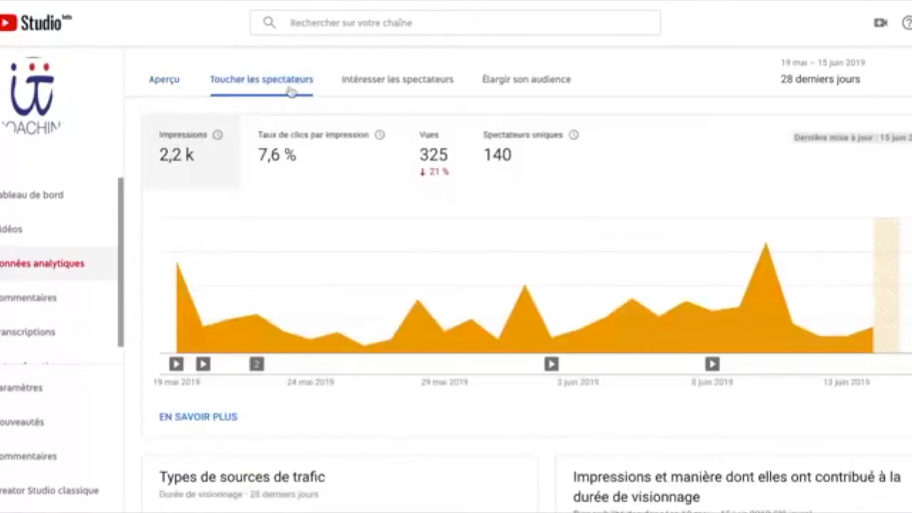
{"action": "mouse_move", "coordinate": [209, 139]}
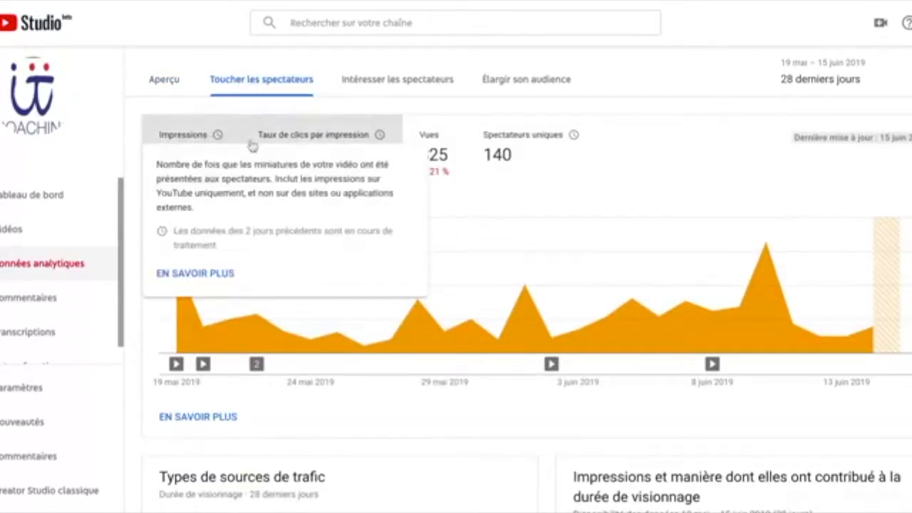
{"action": "left_click", "coordinate": [306, 143]}
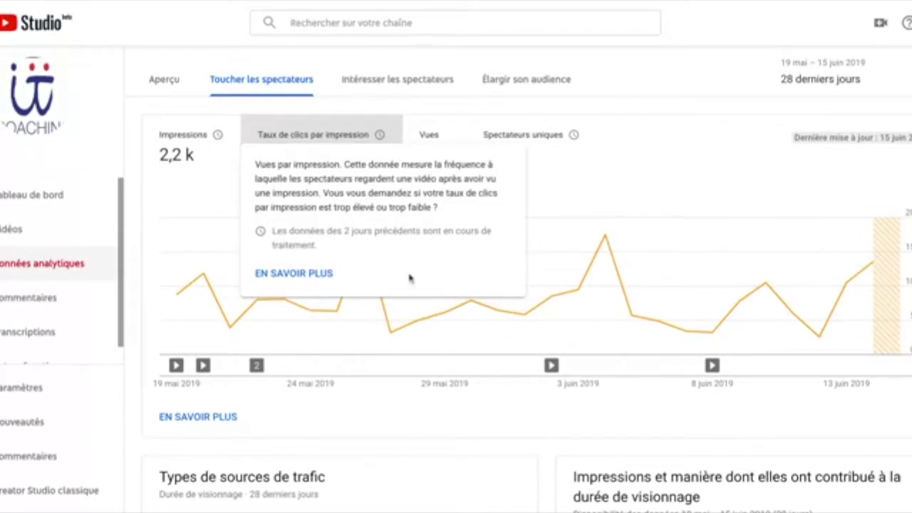
{"action": "mouse_move", "coordinate": [536, 145]}
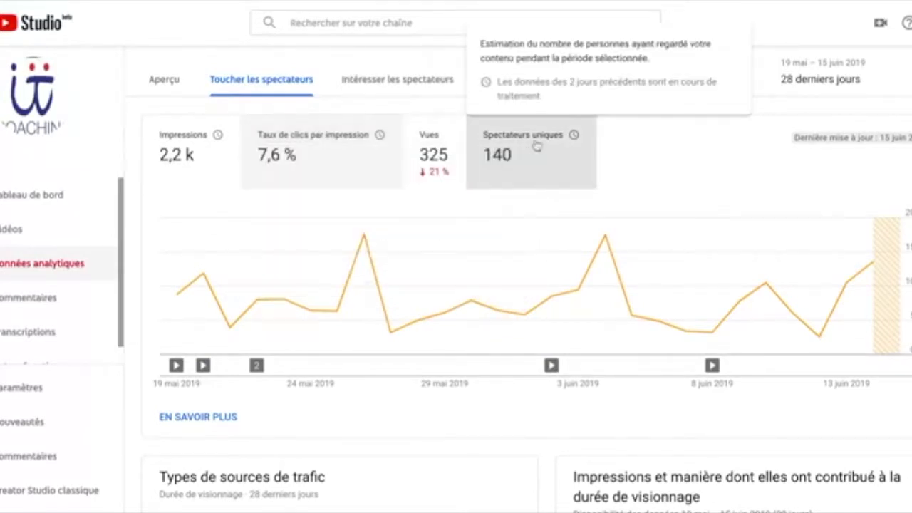
Step: Examine the traffic source types, the external sources, and the funnel showing how impressions contributed to watch time
{"action": "scroll", "coordinate": [555, 303], "scroll_direction": "down", "scroll_amount": 4}
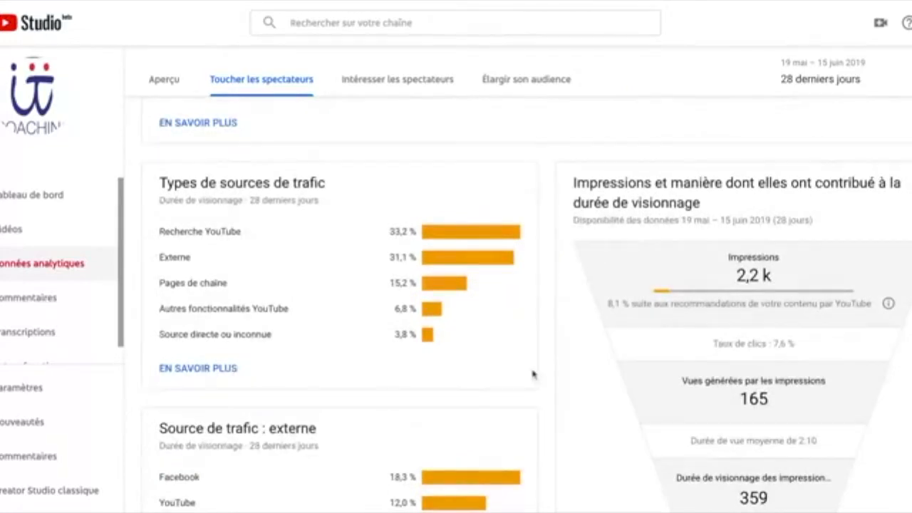
{"action": "mouse_move", "coordinate": [786, 347]}
{"action": "scroll", "coordinate": [786, 347], "scroll_direction": "down", "scroll_amount": 2}
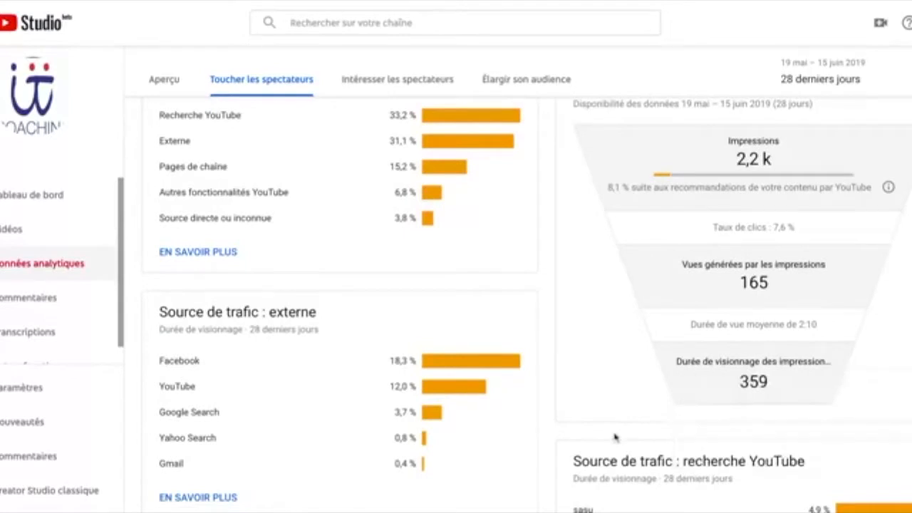
{"action": "scroll", "coordinate": [568, 355], "scroll_direction": "up", "scroll_amount": 2}
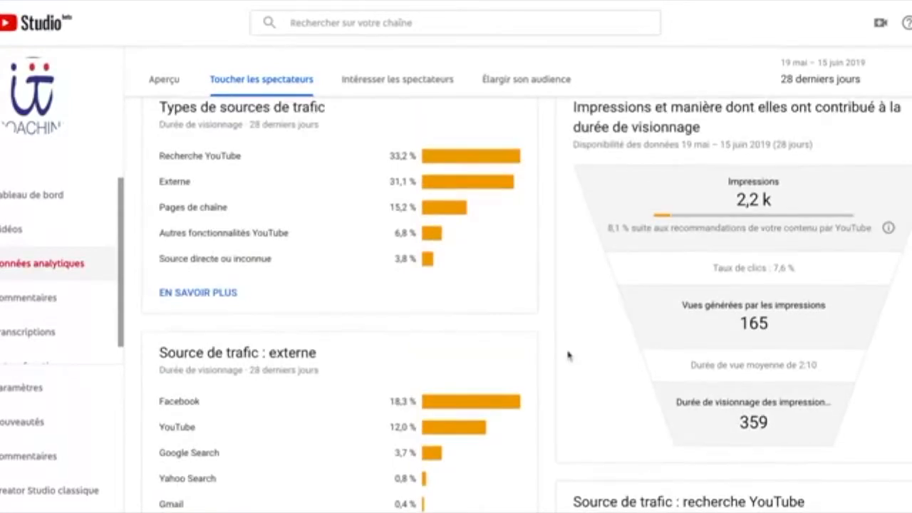
{"action": "scroll", "coordinate": [569, 355], "scroll_direction": "down", "scroll_amount": 1}
{"action": "scroll", "coordinate": [572, 343], "scroll_direction": "up", "scroll_amount": 1}
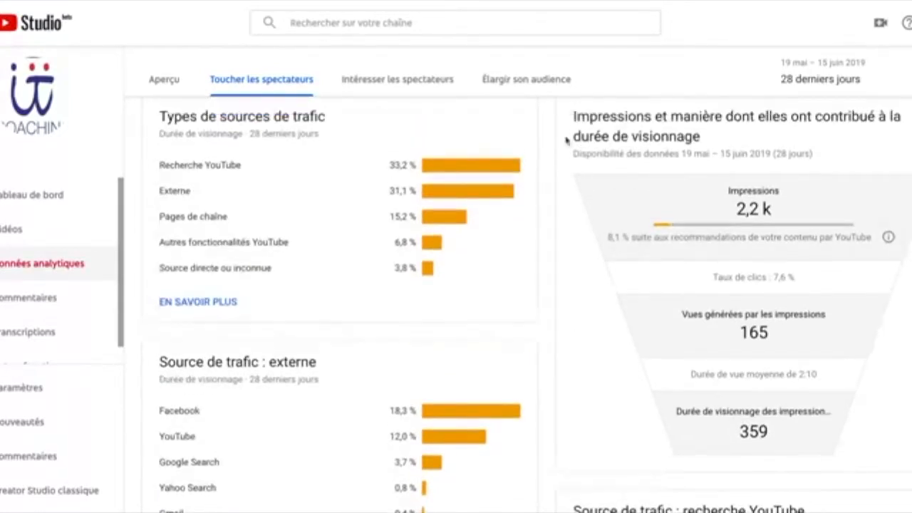
{"action": "mouse_move", "coordinate": [738, 119]}
{"action": "mouse_move", "coordinate": [805, 283]}
{"action": "scroll", "coordinate": [824, 358], "scroll_direction": "down", "scroll_amount": 1}
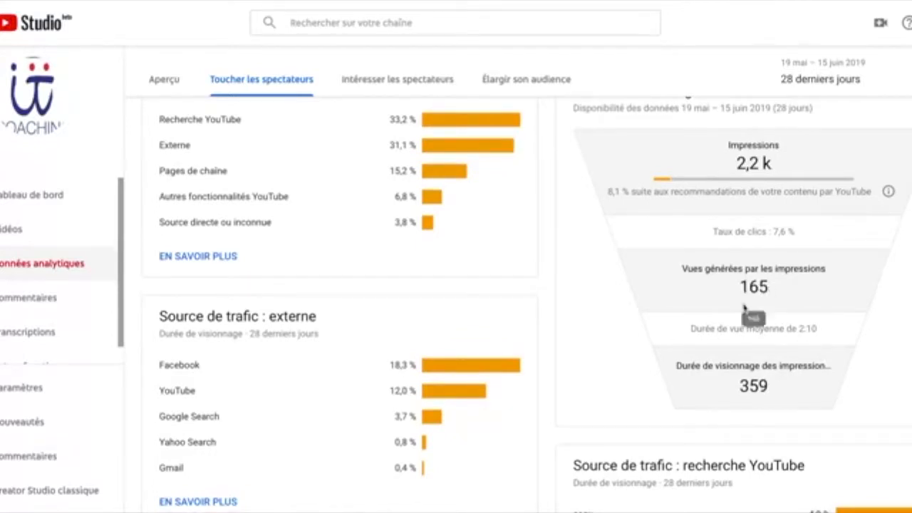
Step: Examine the watch time generated by impressions and the search terms in the YouTube search traffic source report
{"action": "mouse_move", "coordinate": [677, 366]}
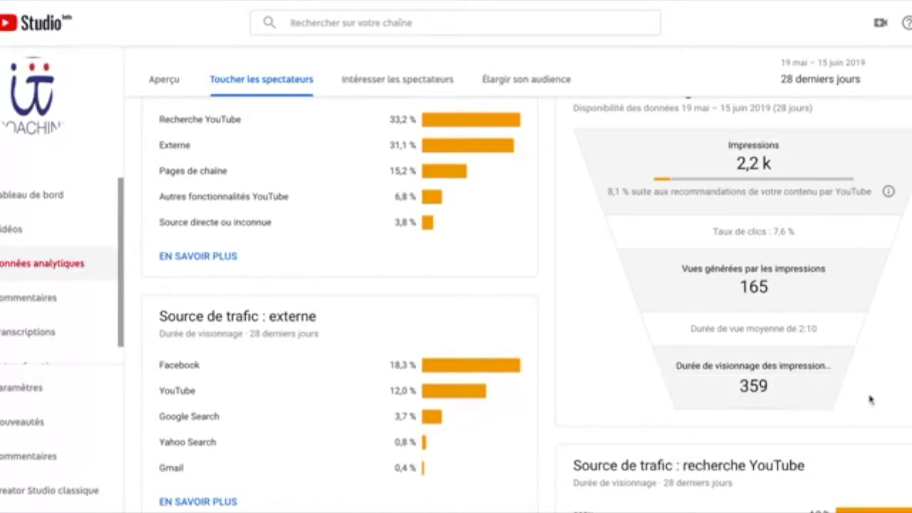
{"action": "scroll", "coordinate": [869, 401], "scroll_direction": "down", "scroll_amount": 1}
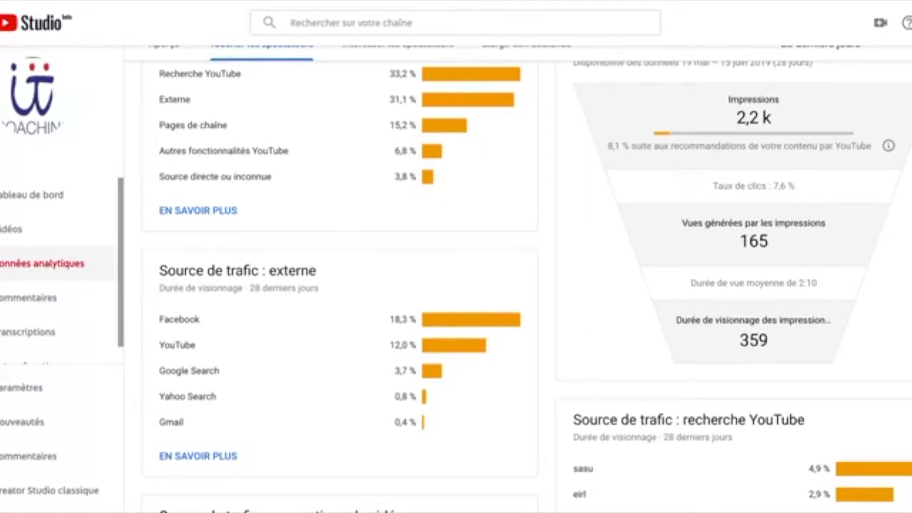
{"action": "scroll", "coordinate": [388, 81], "scroll_direction": "down", "scroll_amount": 1}
{"action": "scroll", "coordinate": [389, 80], "scroll_direction": "up", "scroll_amount": 7}
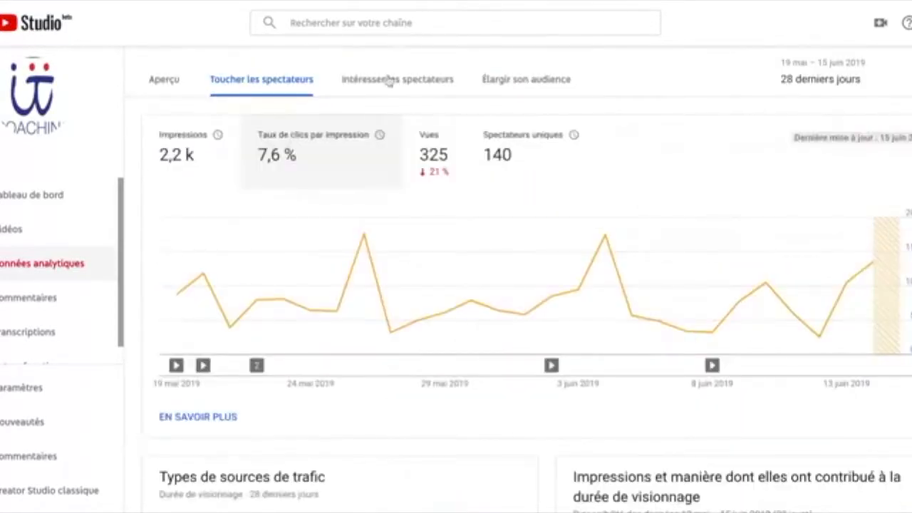
Step: Look through the viewer engagement analytics, and chart subscribers and average views per viewer in the audience growth analytics
{"action": "left_click", "coordinate": [389, 81]}
{"action": "scroll", "coordinate": [428, 281], "scroll_direction": "down", "scroll_amount": 3}
{"action": "scroll", "coordinate": [428, 285], "scroll_direction": "up", "scroll_amount": 2}
{"action": "left_click", "coordinate": [520, 80]}
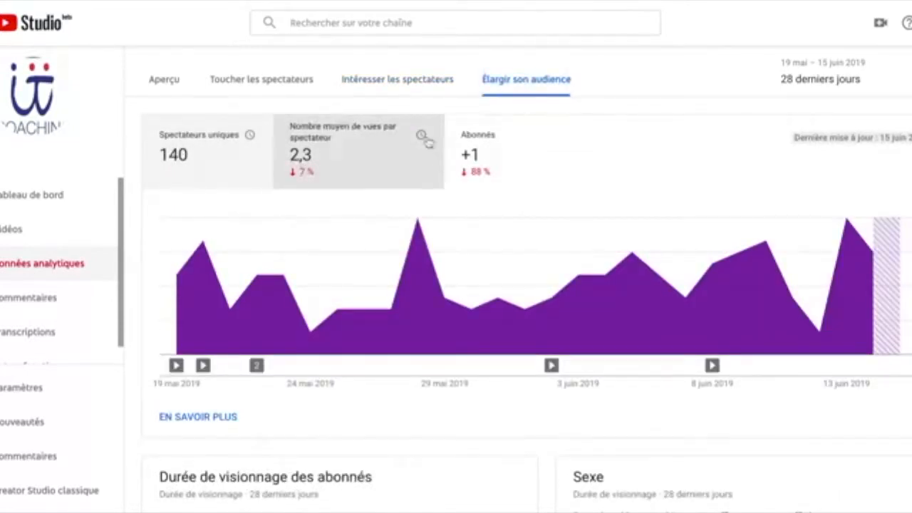
{"action": "left_click", "coordinate": [474, 146]}
{"action": "left_click", "coordinate": [340, 162]}
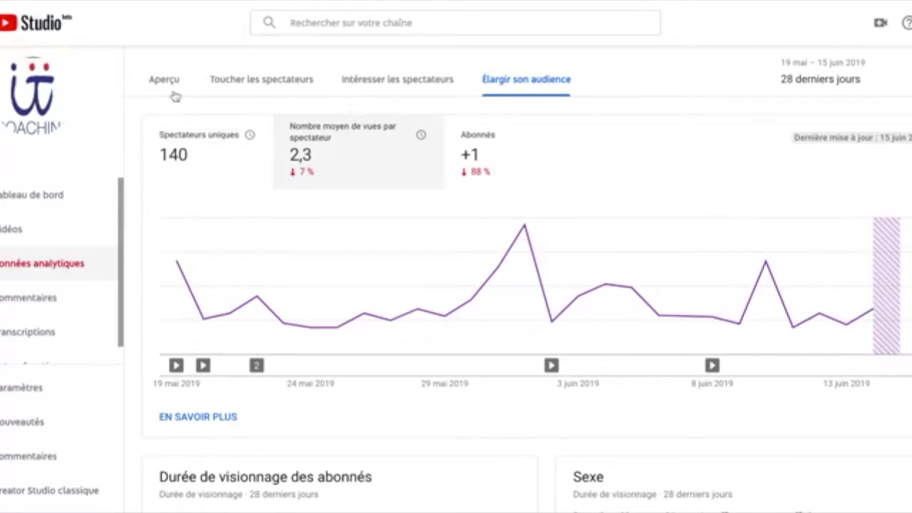
Step: Display the channel's comments and look through the public comments and their replies
{"action": "scroll", "coordinate": [57, 301], "scroll_direction": "down", "scroll_amount": 1}
{"action": "left_click", "coordinate": [44, 288]}
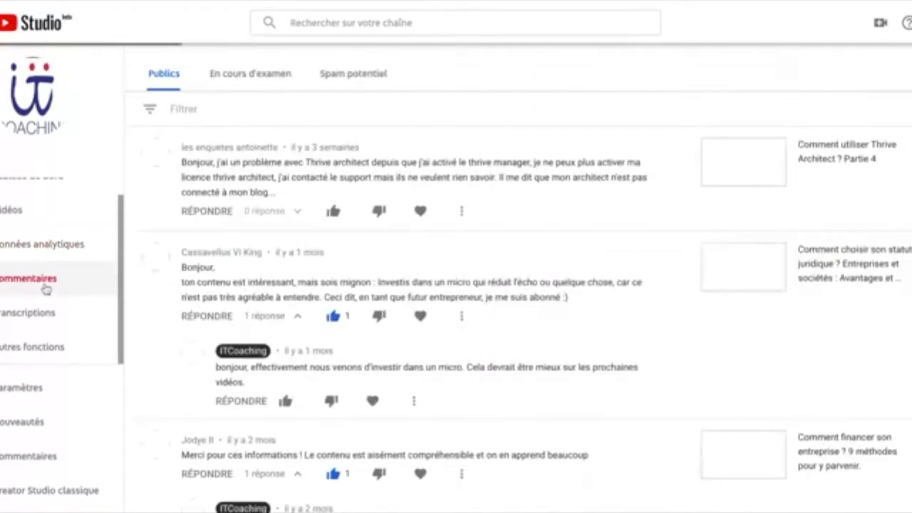
{"action": "scroll", "coordinate": [197, 206], "scroll_direction": "down", "scroll_amount": 1}
{"action": "scroll", "coordinate": [227, 208], "scroll_direction": "up", "scroll_amount": 1}
{"action": "scroll", "coordinate": [227, 208], "scroll_direction": "down", "scroll_amount": 1}
{"action": "scroll", "coordinate": [227, 208], "scroll_direction": "up", "scroll_amount": 1}
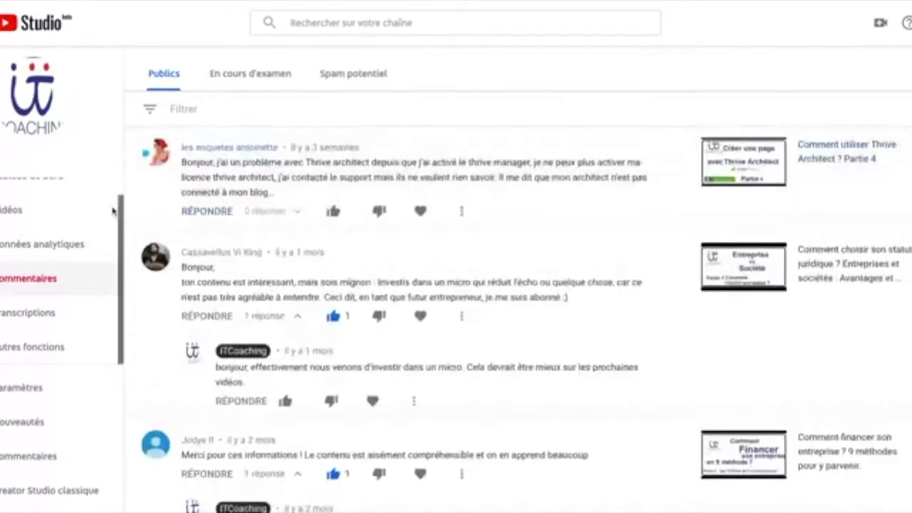
Step: Display the channel's transcriptions, check the drafts (Brouillons), and return to the list of all videos
{"action": "left_click", "coordinate": [31, 321]}
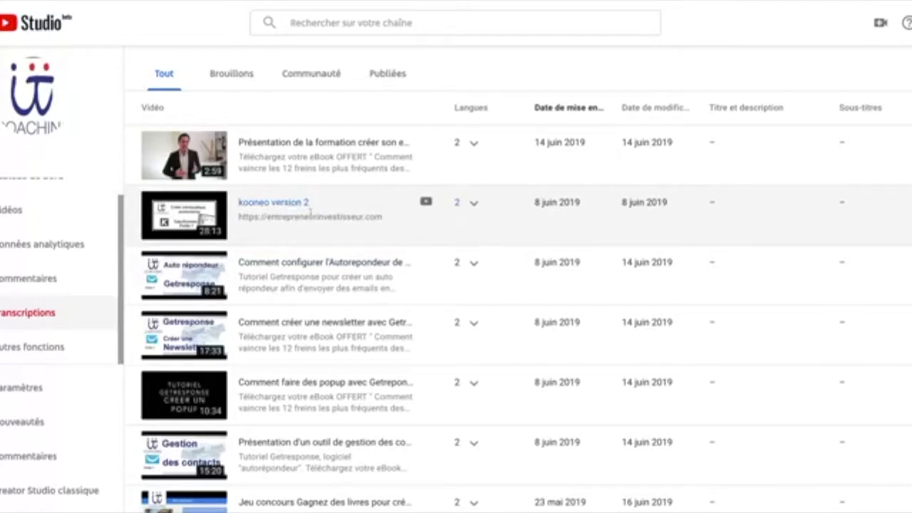
{"action": "left_click", "coordinate": [236, 84]}
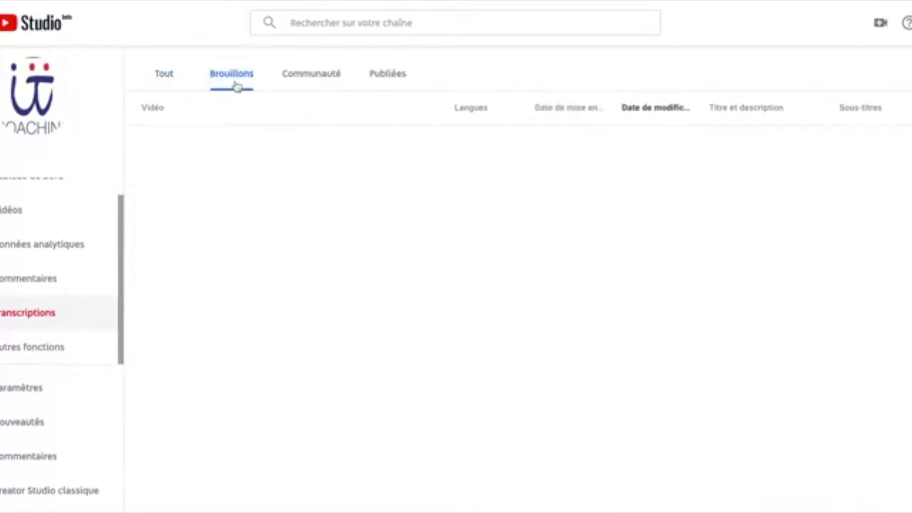
{"action": "left_click", "coordinate": [173, 76]}
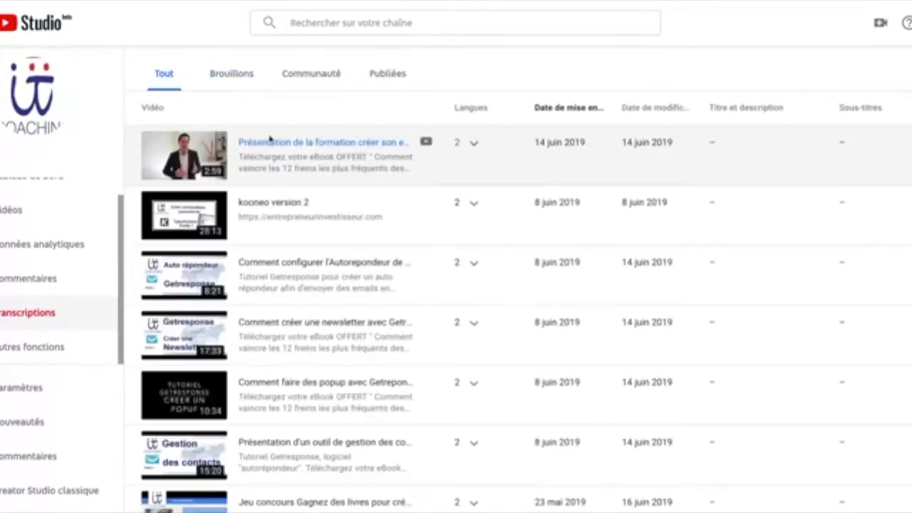
Step: Open the transcriptions of the video "Définir ses objectifs, expérience personnelle." and start adding subtitles for Français (langue de la vidéo)
{"action": "scroll", "coordinate": [289, 378], "scroll_direction": "down", "scroll_amount": 3}
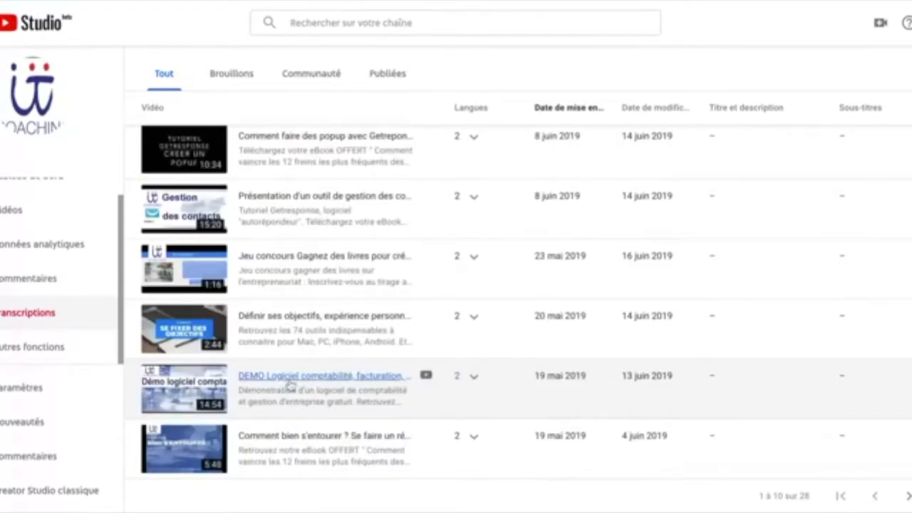
{"action": "left_click", "coordinate": [239, 321]}
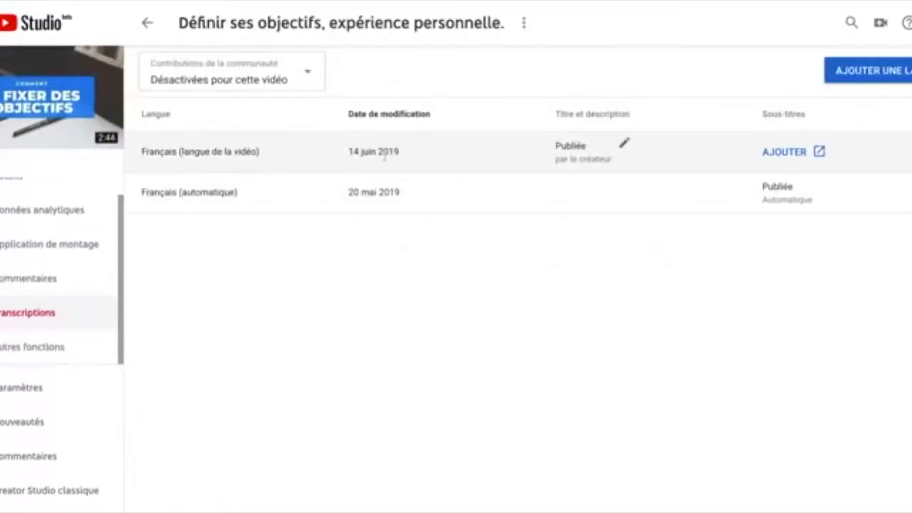
{"action": "left_click", "coordinate": [791, 154]}
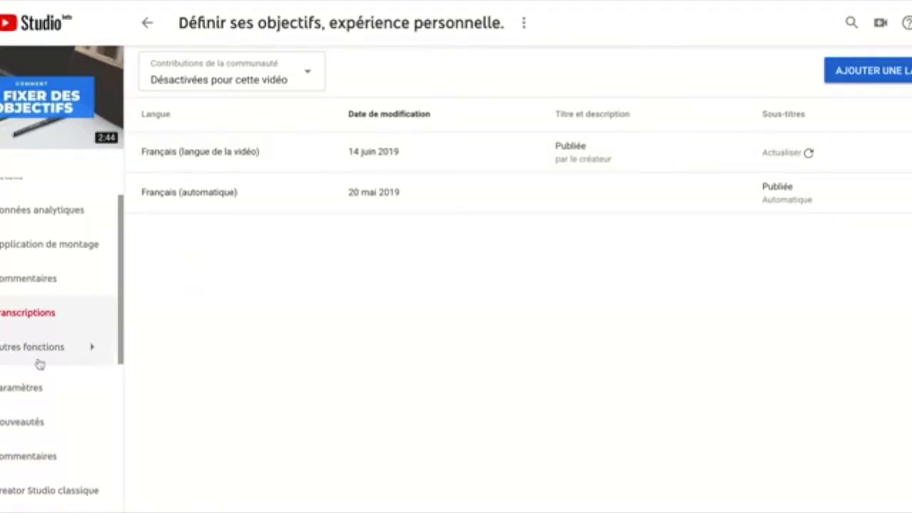
Step: Show the other features available for the video and open the Promouvoir feature of classic Creator Studio
{"action": "mouse_move", "coordinate": [42, 356]}
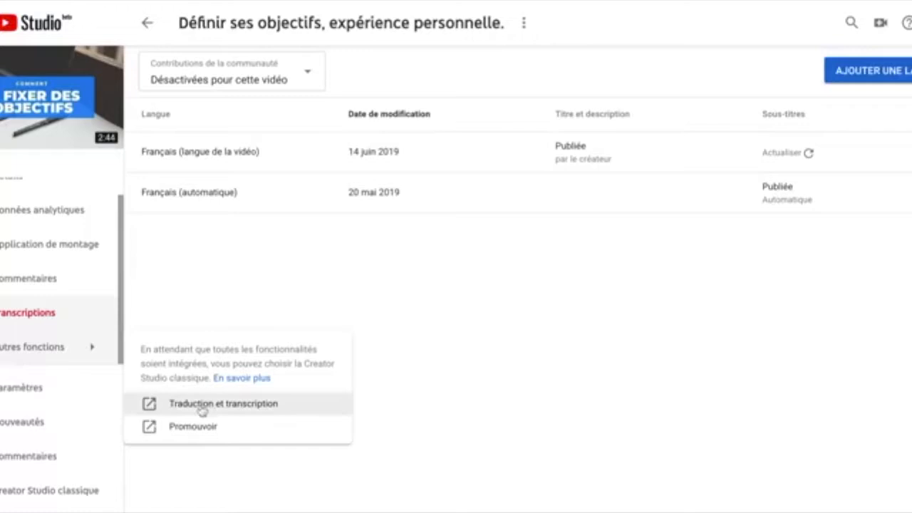
{"action": "left_click", "coordinate": [185, 429]}
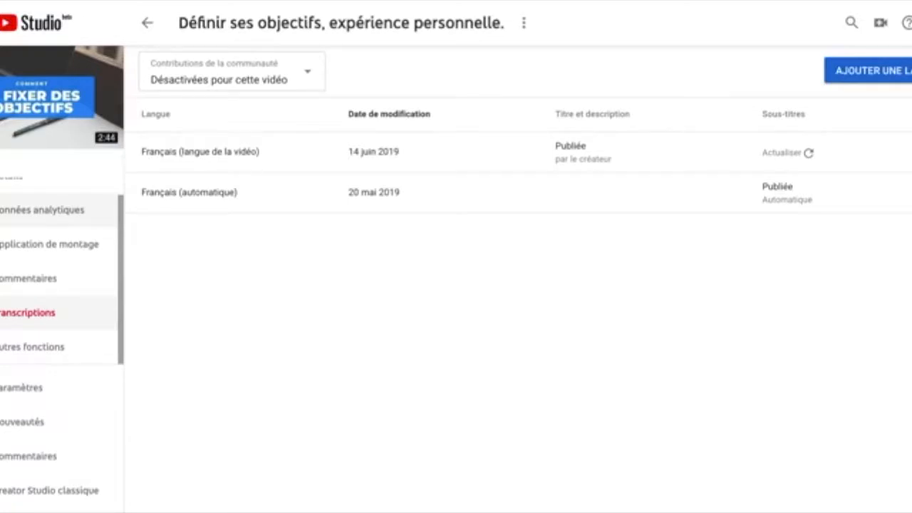
{"action": "mouse_move", "coordinate": [55, 354]}
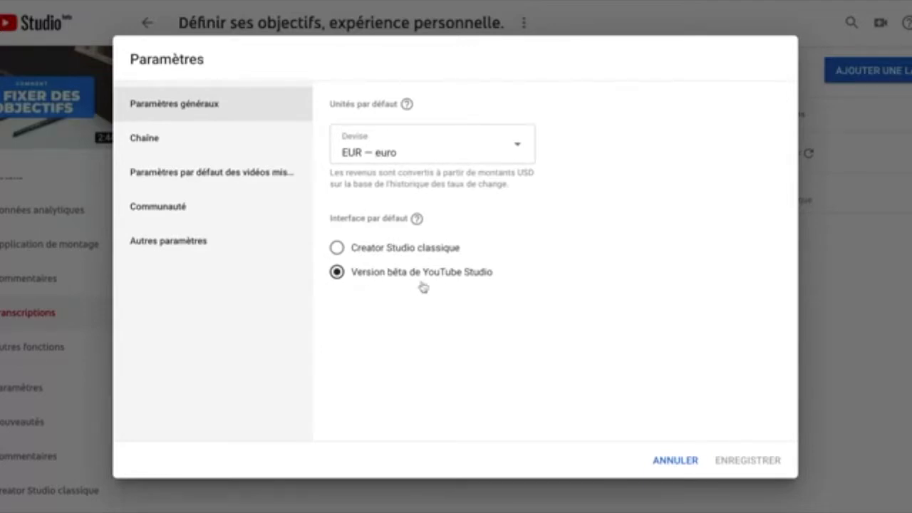
Step: Review the channel's name and keywords in its standard settings and the Google Ads account association in its advanced settings
{"action": "left_click", "coordinate": [243, 149]}
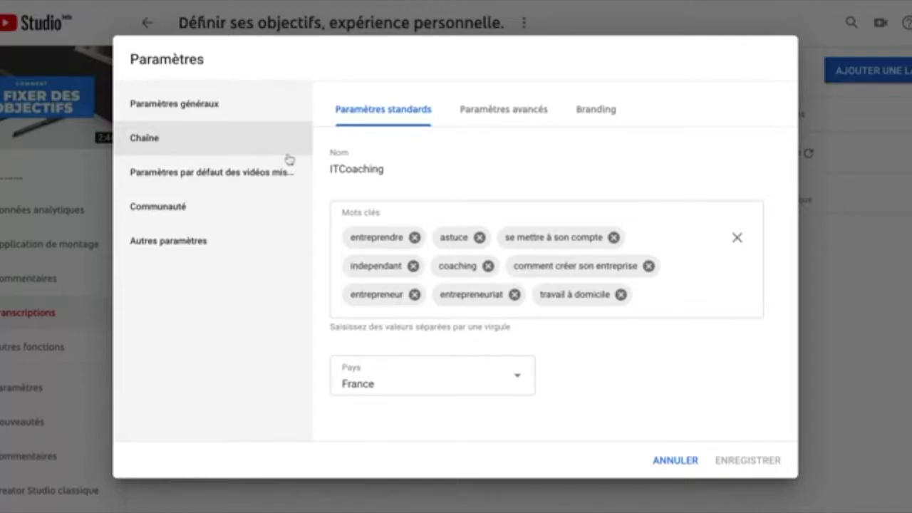
{"action": "left_click_drag", "start_coordinate": [397, 173], "coordinate": [333, 171]}
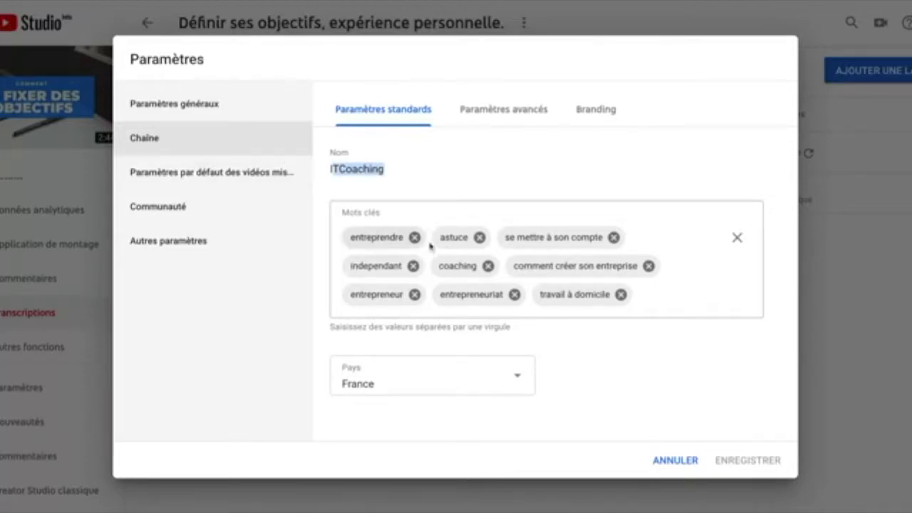
{"action": "left_click", "coordinate": [645, 297]}
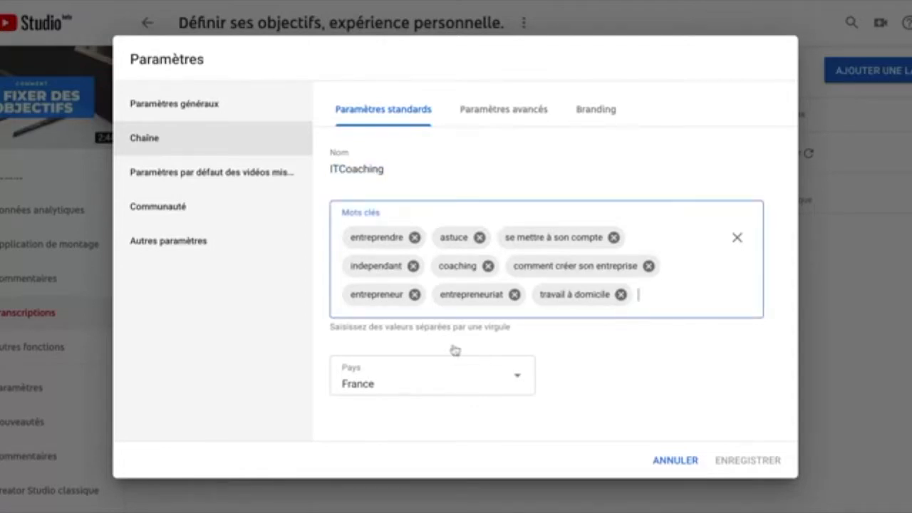
{"action": "left_click", "coordinate": [519, 115]}
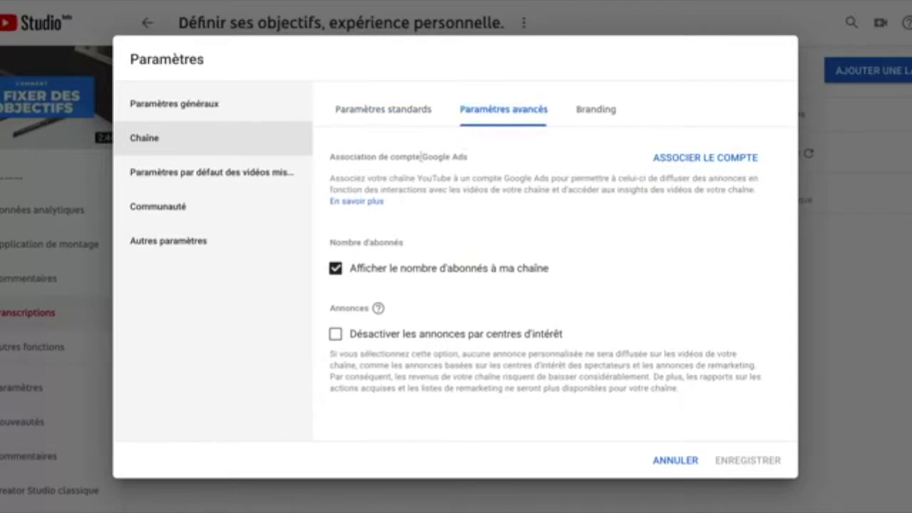
{"action": "left_click_drag", "start_coordinate": [424, 157], "coordinate": [469, 157]}
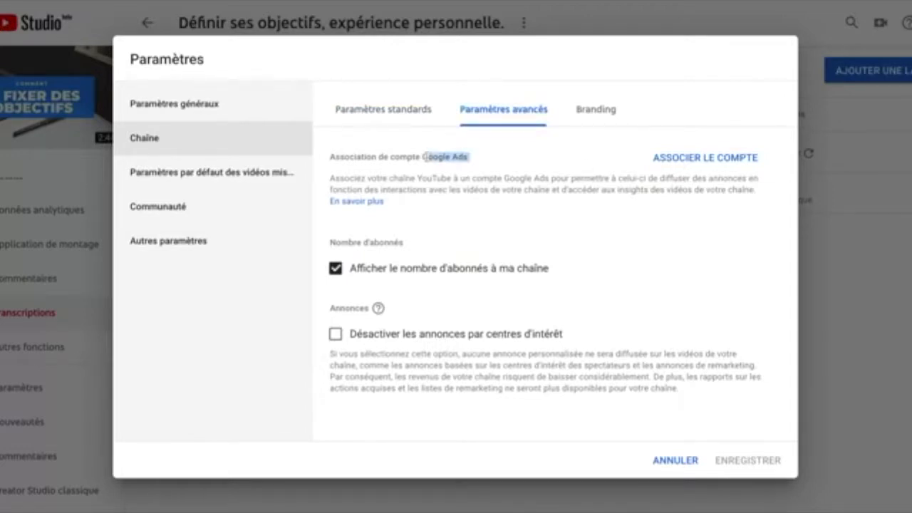
Step: Try to choose a video watermark image in the channel's Branding settings and review the required image format and size
{"action": "left_click", "coordinate": [598, 109]}
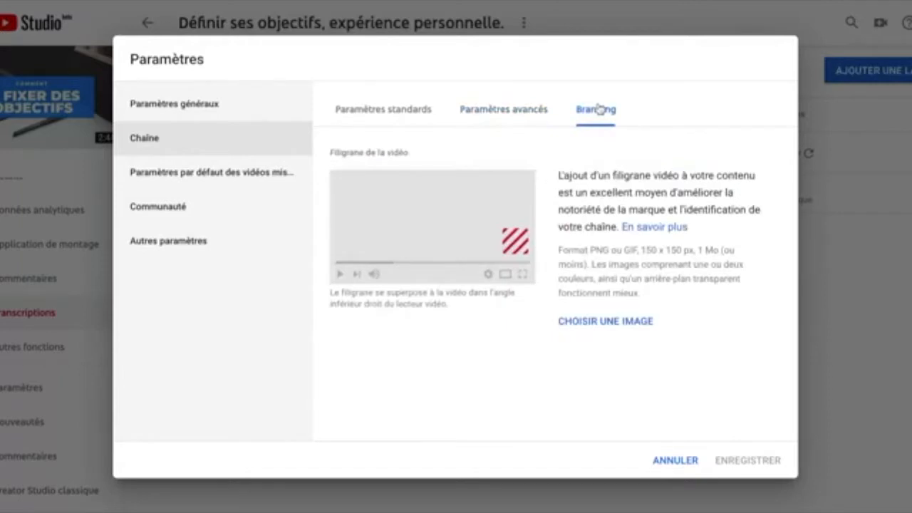
{"action": "left_click", "coordinate": [602, 323]}
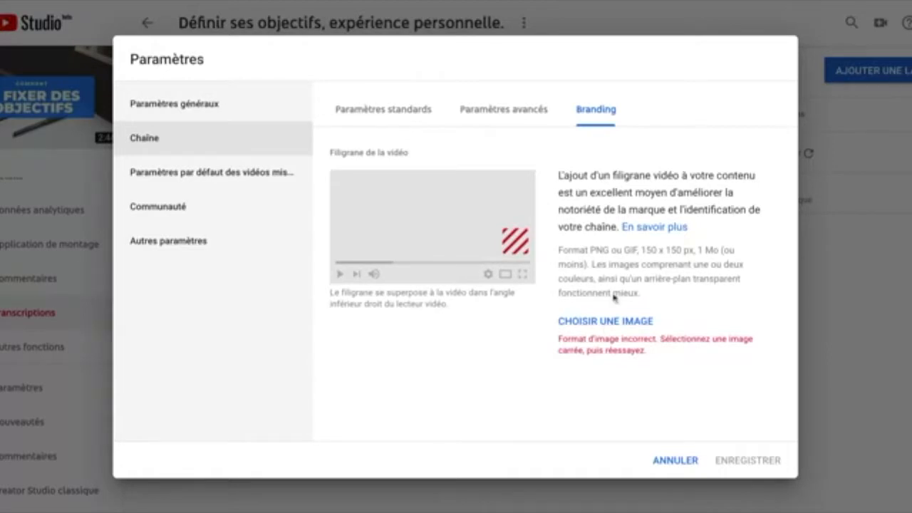
{"action": "left_click_drag", "start_coordinate": [560, 248], "coordinate": [640, 293]}
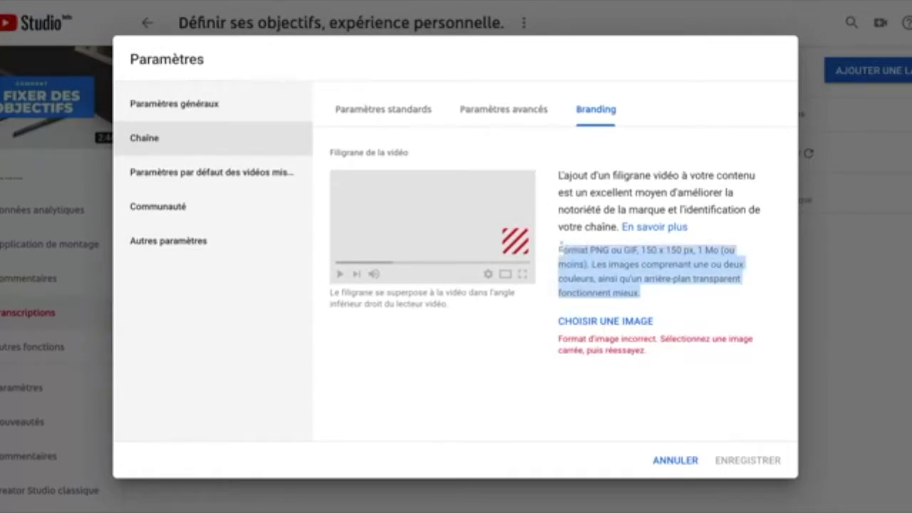
{"action": "left_click", "coordinate": [560, 247]}
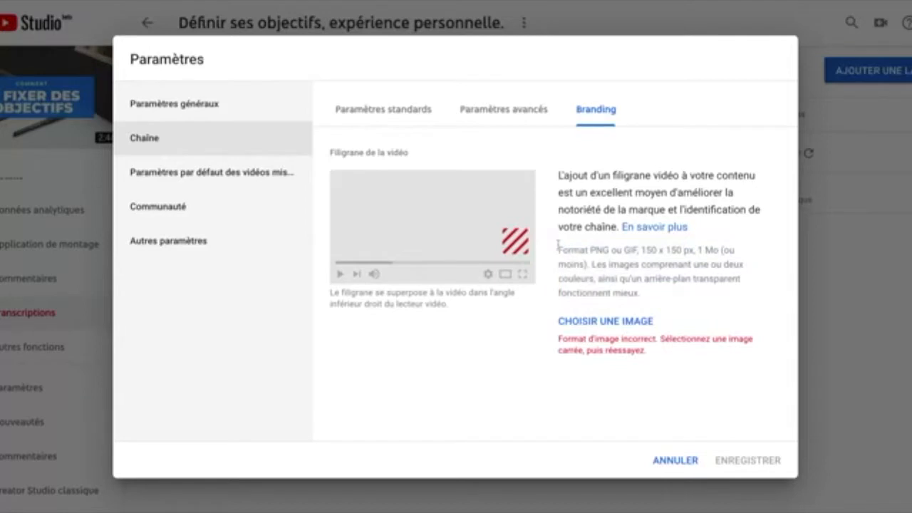
{"action": "double_click", "coordinate": [631, 251]}
{"action": "left_click_drag", "start_coordinate": [645, 250], "coordinate": [704, 253]}
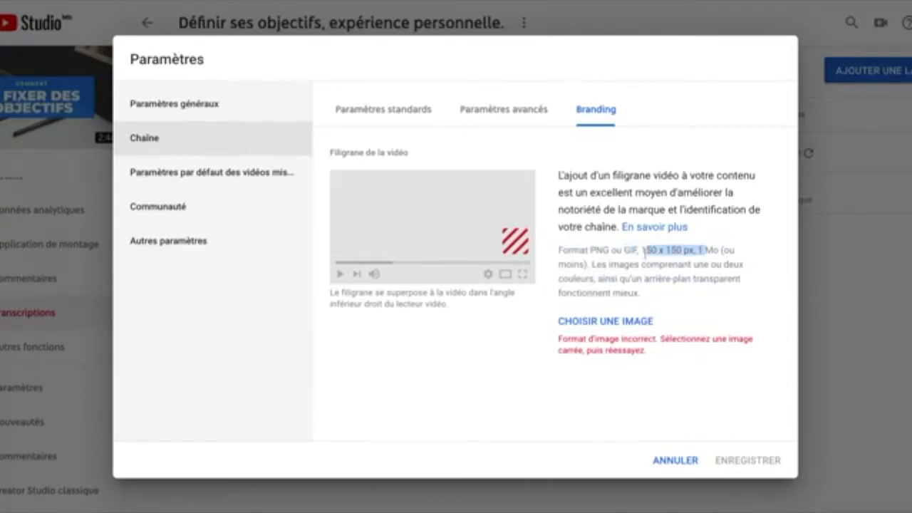
{"action": "left_click", "coordinate": [708, 246]}
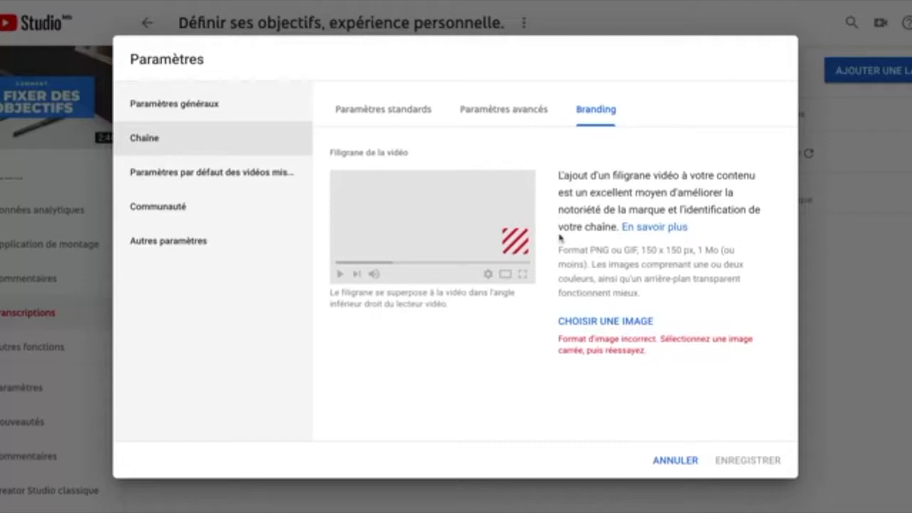
Step: Clear the default title in the default settings for uploaded videos
{"action": "left_click", "coordinate": [283, 176]}
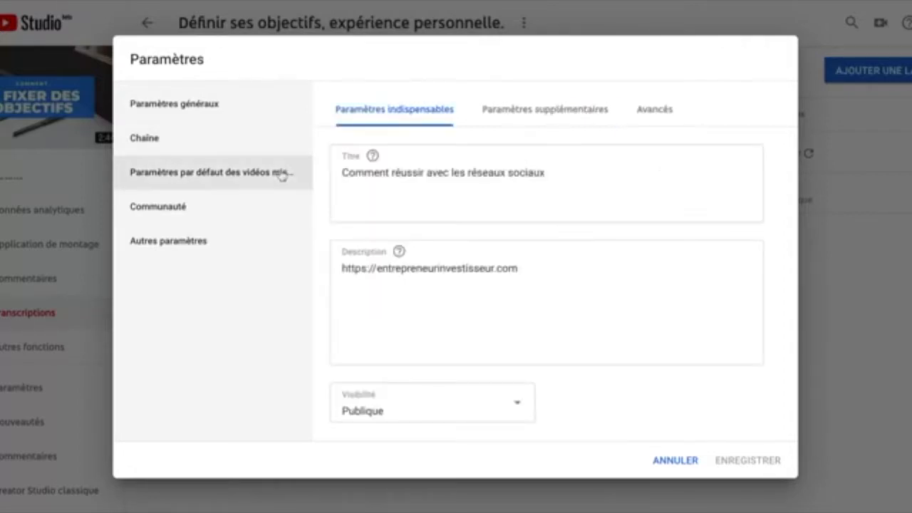
{"action": "left_click", "coordinate": [563, 184]}
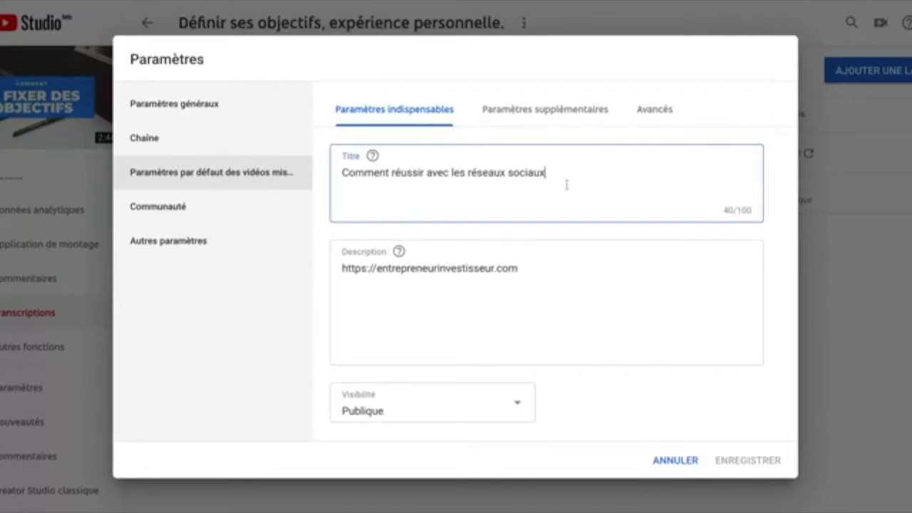
{"action": "key", "text": "BackSpace"}
{"action": "key", "text": "ctrl+a"}
{"action": "key", "text": "BackSpace"}
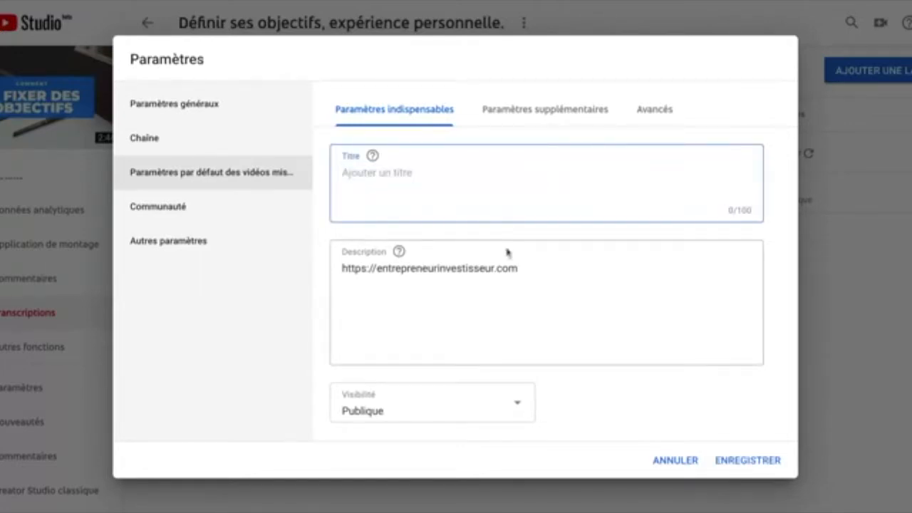
Step: Copy "entrepreneurinvestisseur" from the default description into the empty default title
{"action": "left_click_drag", "start_coordinate": [495, 268], "coordinate": [372, 269]}
{"action": "key", "text": "ctrl+c"}
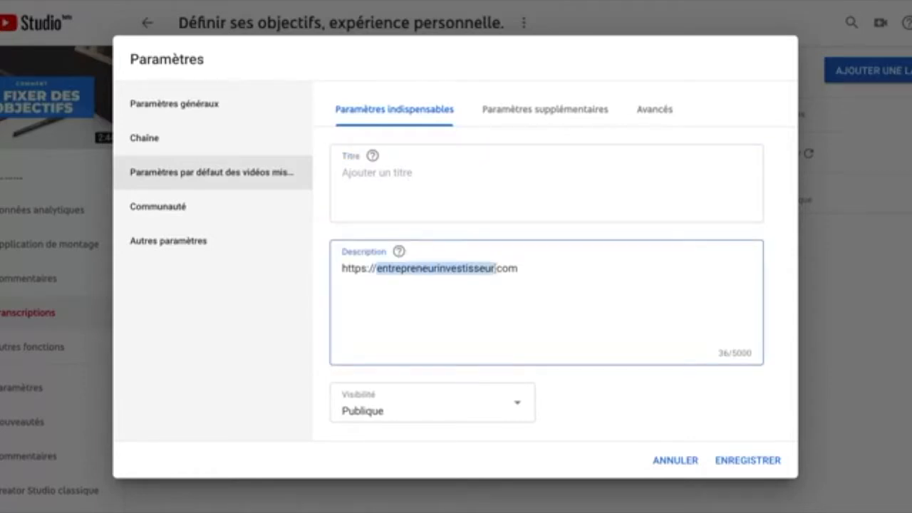
{"action": "left_click", "coordinate": [369, 178]}
{"action": "key", "text": "ctrl+v"}
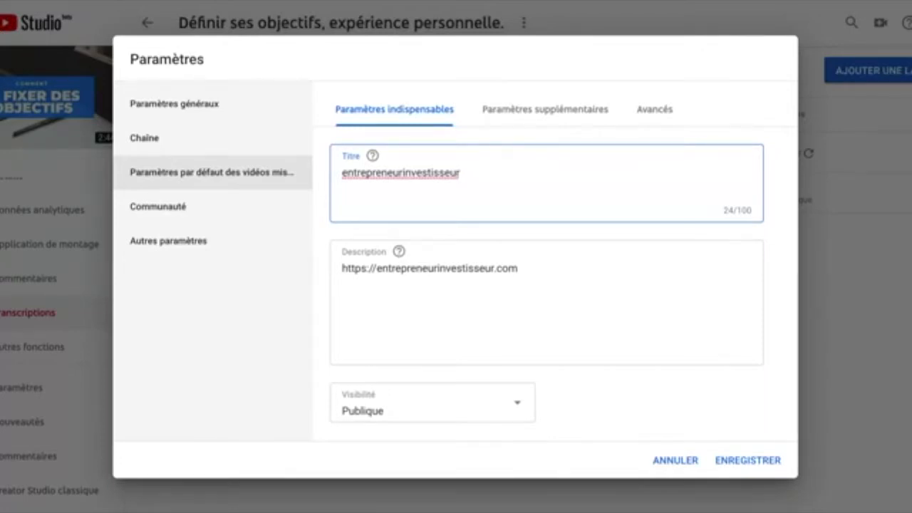
{"action": "left_click", "coordinate": [526, 273]}
{"action": "key", "text": "ctrl+a"}
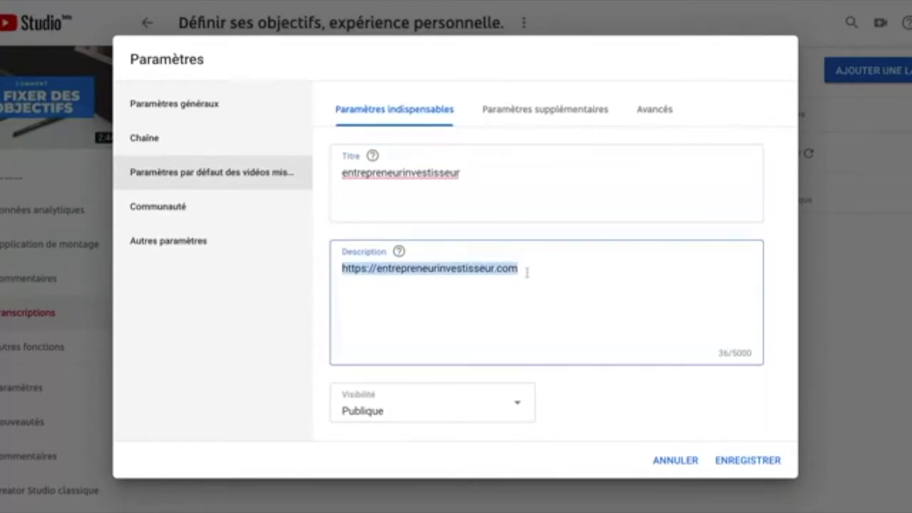
{"action": "key", "text": "ctrl+c"}
{"action": "left_click", "coordinate": [472, 171]}
{"action": "key", "text": "ctrl+a"}
{"action": "key", "text": "ctrl+v"}
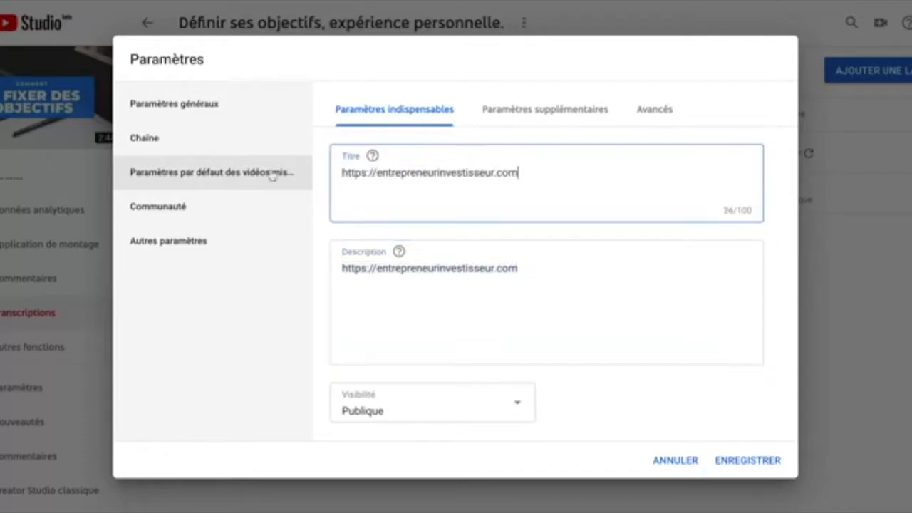
{"action": "key", "text": "ctrl+a"}
{"action": "key", "text": "BackSpace"}
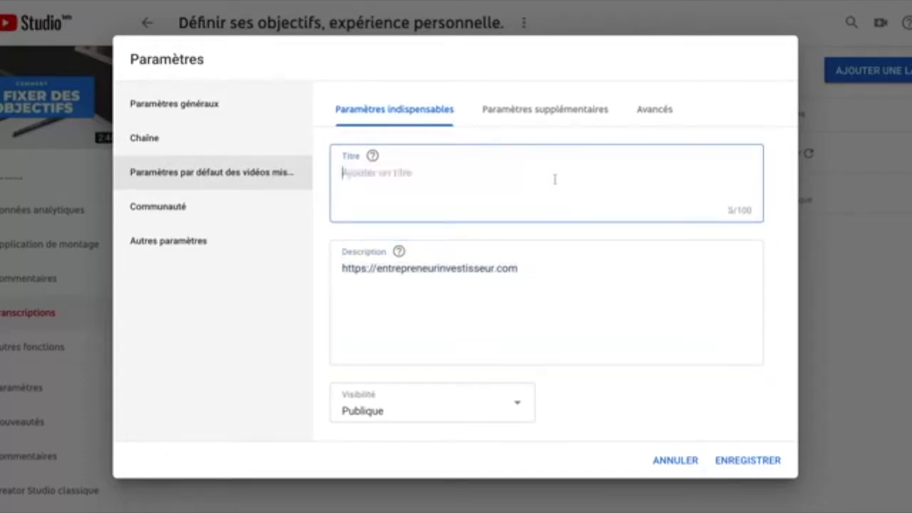
Step: Clear the default description in the default settings for uploaded videos
{"action": "left_click", "coordinate": [547, 274]}
{"action": "key", "text": "ctrl+a"}
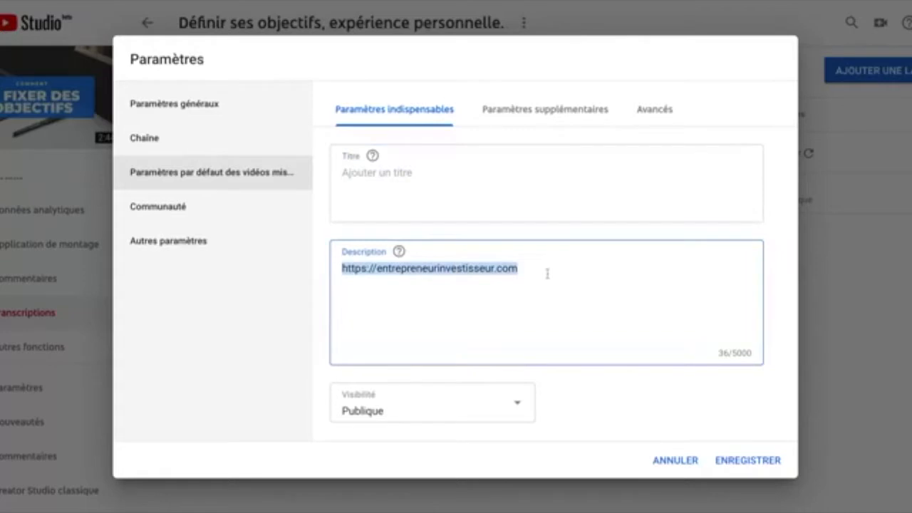
{"action": "left_click", "coordinate": [433, 171]}
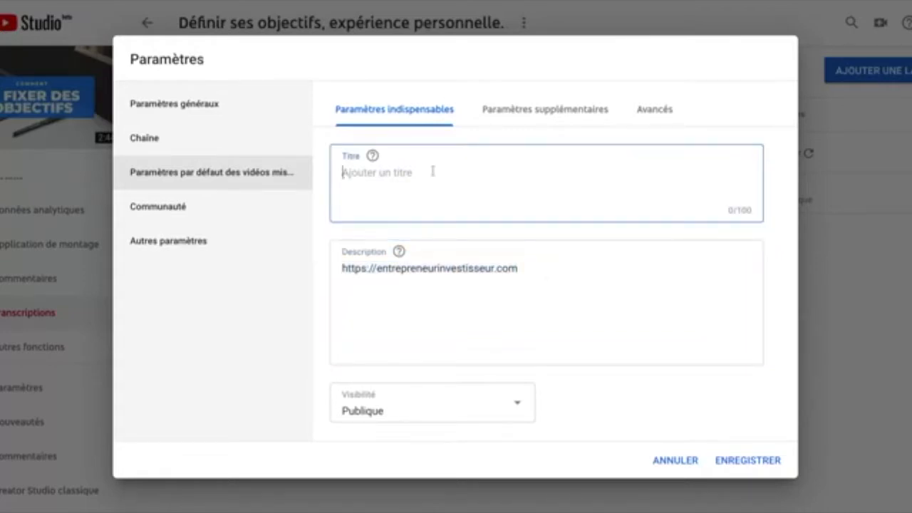
{"action": "left_click", "coordinate": [539, 283]}
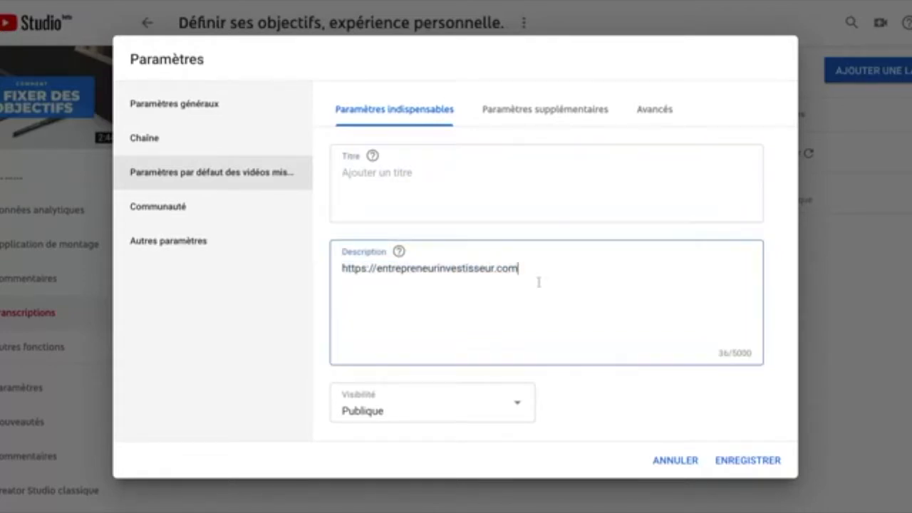
{"action": "key", "text": "ctrl+a"}
{"action": "key", "text": "BackSpace"}
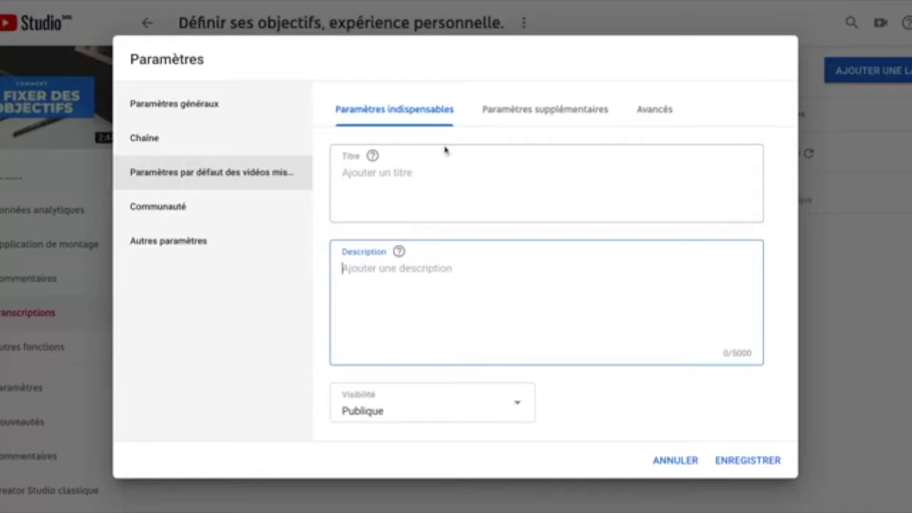
Step: Set the default visibility of uploaded videos to Non répertoriée and save the settings
{"action": "left_click", "coordinate": [426, 173]}
{"action": "left_click", "coordinate": [401, 278]}
{"action": "left_click", "coordinate": [399, 409]}
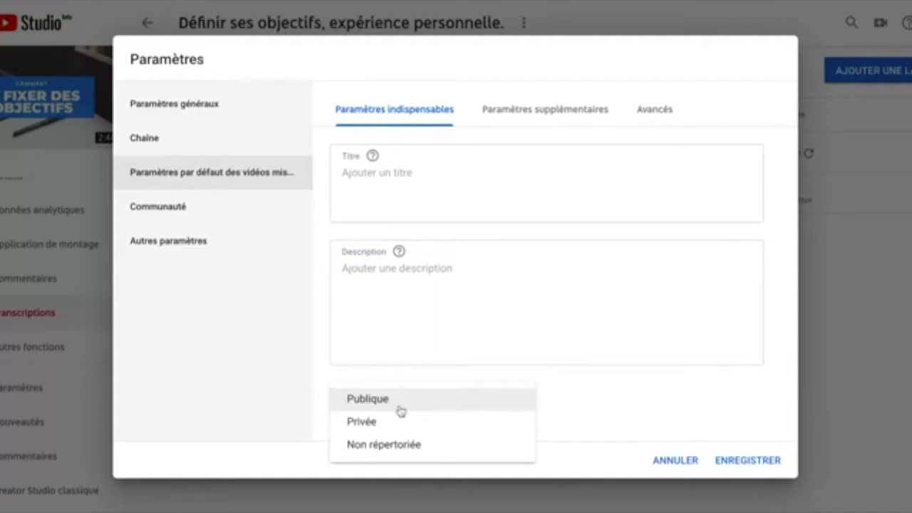
{"action": "left_click", "coordinate": [397, 450]}
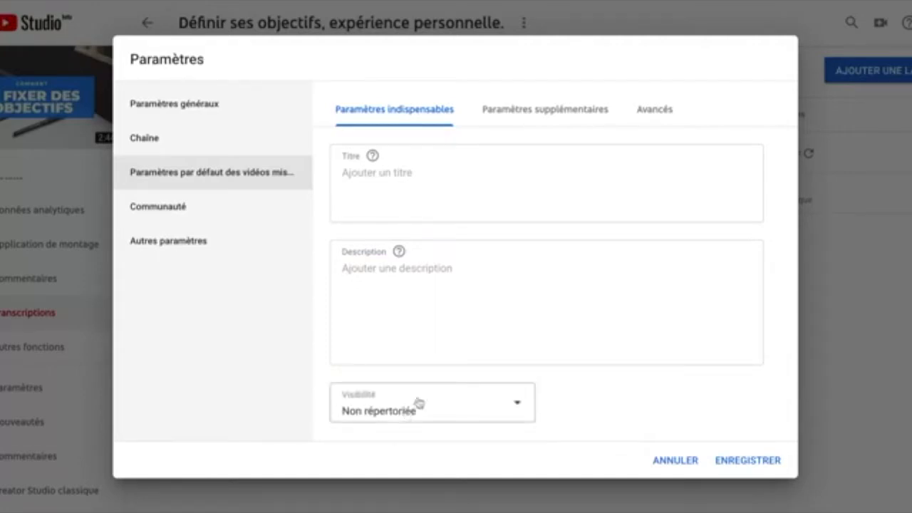
{"action": "left_click", "coordinate": [734, 468]}
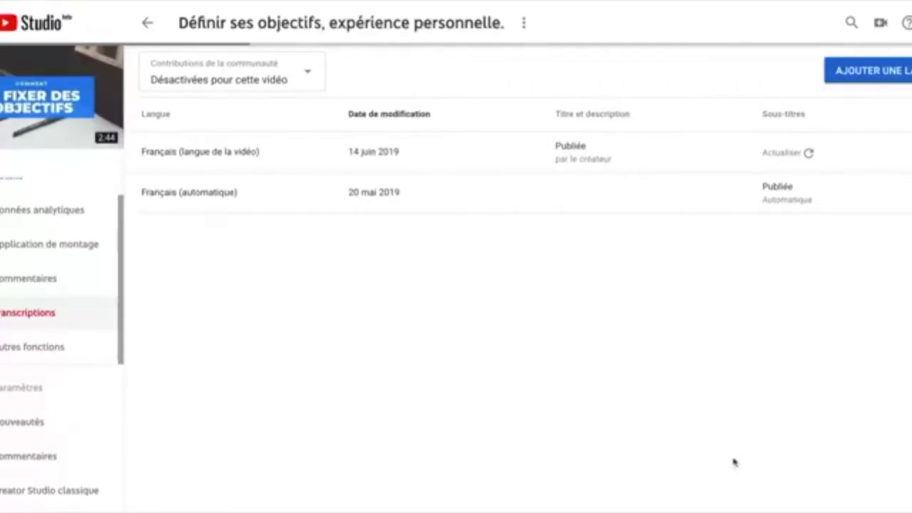
Step: Add and save the default tags Comment financer son entreprise, comment créer son entreprise, entreprendre, entrepreneur, travail à domicile, entrepreneuriat, coaching, accompagnement and création entreprise
{"action": "mouse_move", "coordinate": [57, 349]}
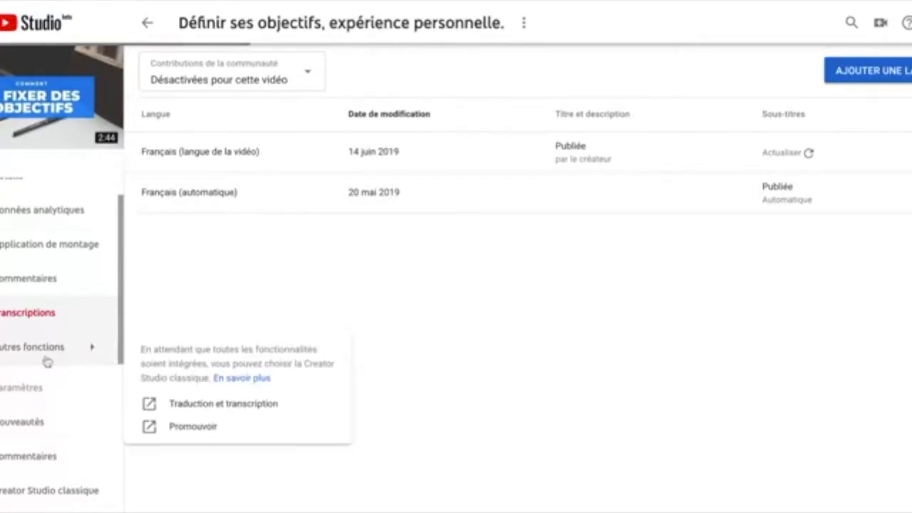
{"action": "left_click", "coordinate": [36, 390]}
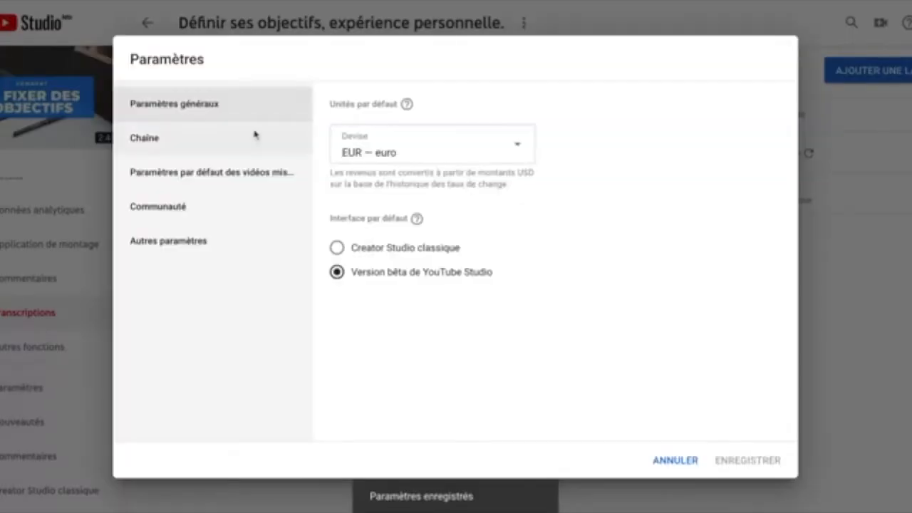
{"action": "left_click", "coordinate": [204, 140]}
{"action": "left_click", "coordinate": [212, 171]}
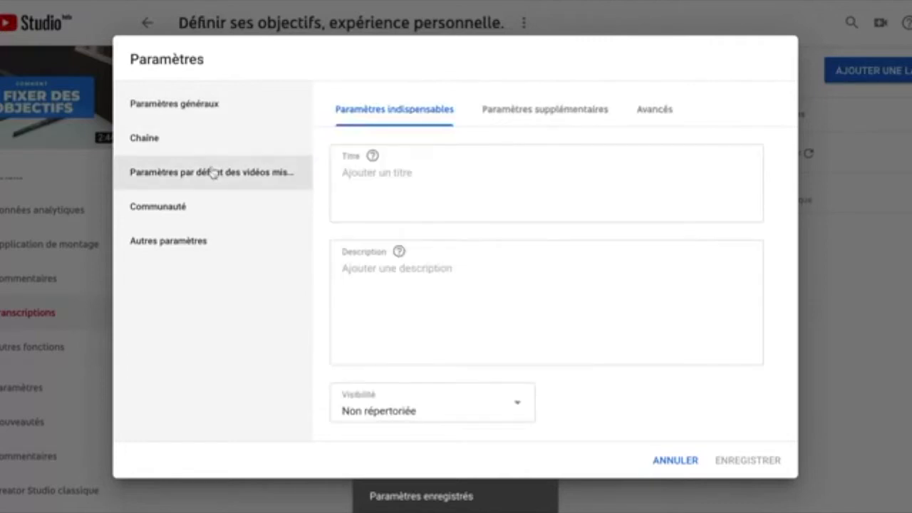
{"action": "left_click", "coordinate": [563, 109]}
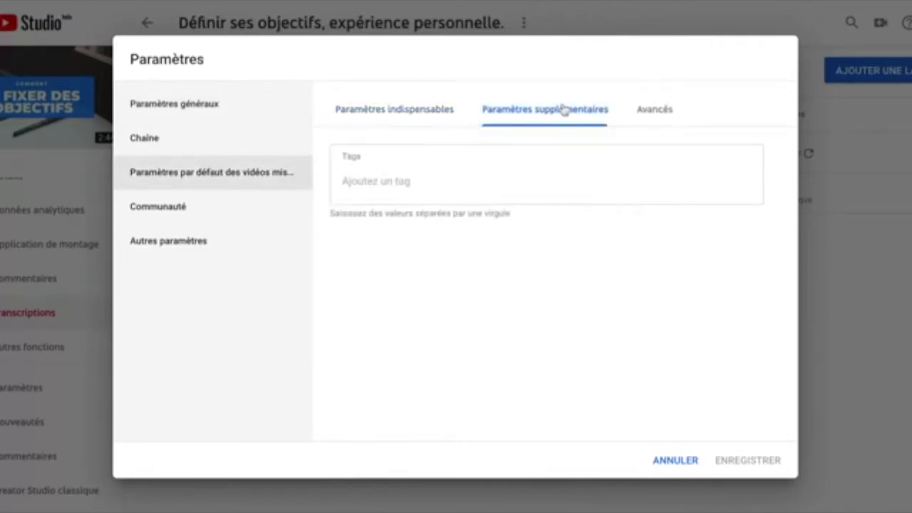
{"action": "left_click", "coordinate": [421, 182]}
{"action": "left_click", "coordinate": [432, 481]}
{"action": "left_click", "coordinate": [399, 191]}
{"action": "key", "text": "ctrl+v"}
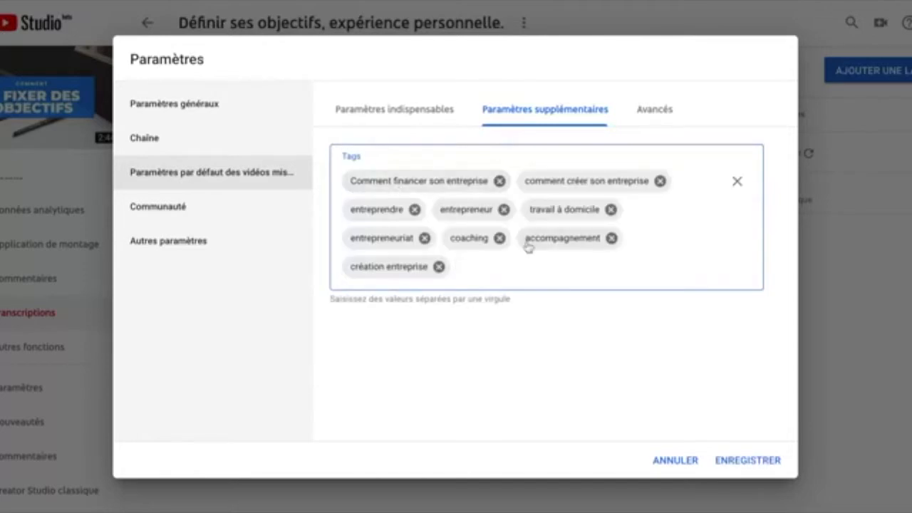
{"action": "left_click", "coordinate": [744, 462]}
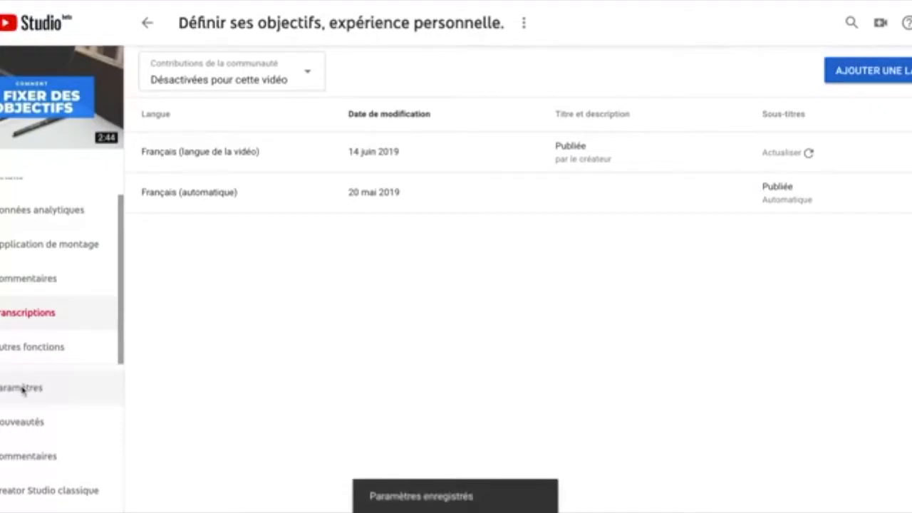
Step: Review the advanced default upload settings for licence, category, language and comments, and check the default tags
{"action": "left_click", "coordinate": [21, 389]}
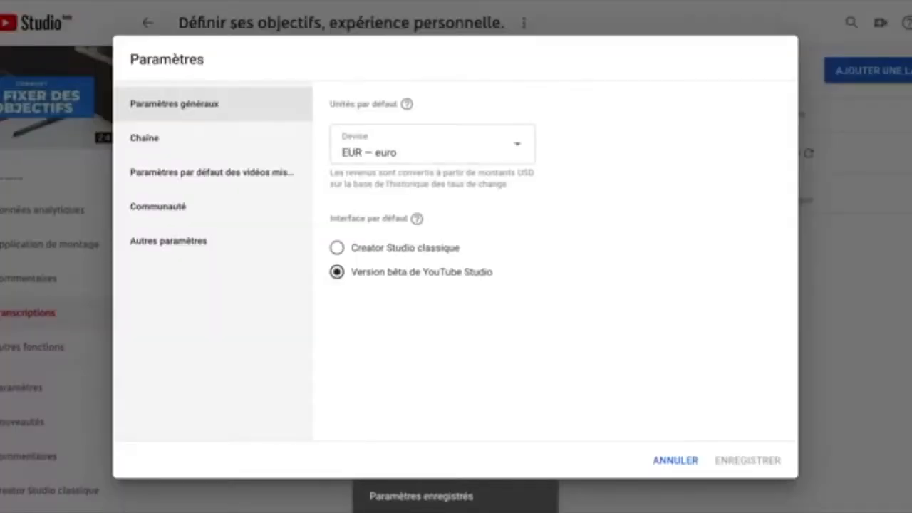
{"action": "left_click", "coordinate": [235, 174]}
{"action": "left_click", "coordinate": [655, 111]}
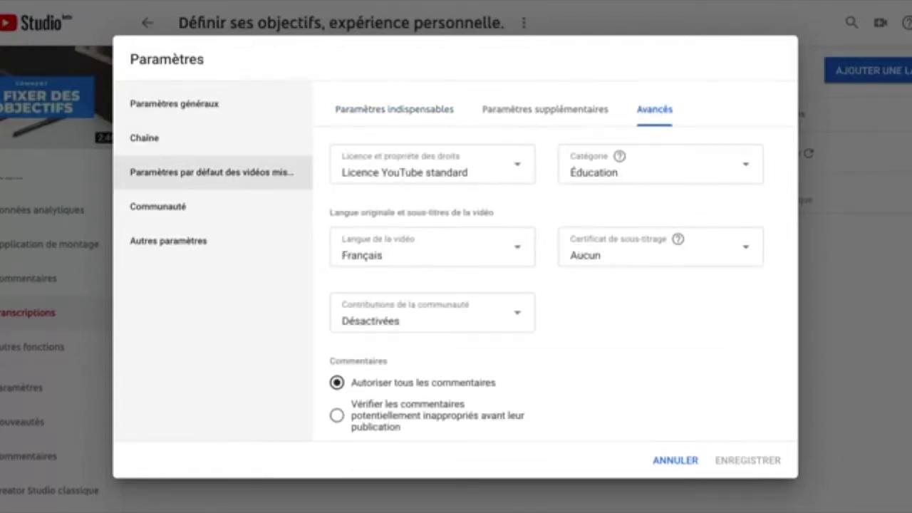
{"action": "left_click", "coordinate": [550, 117]}
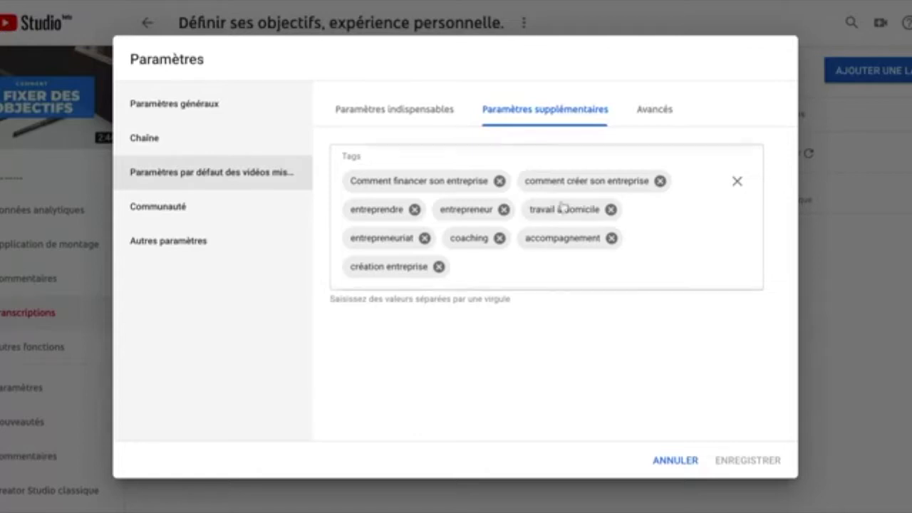
{"action": "left_click", "coordinate": [662, 112]}
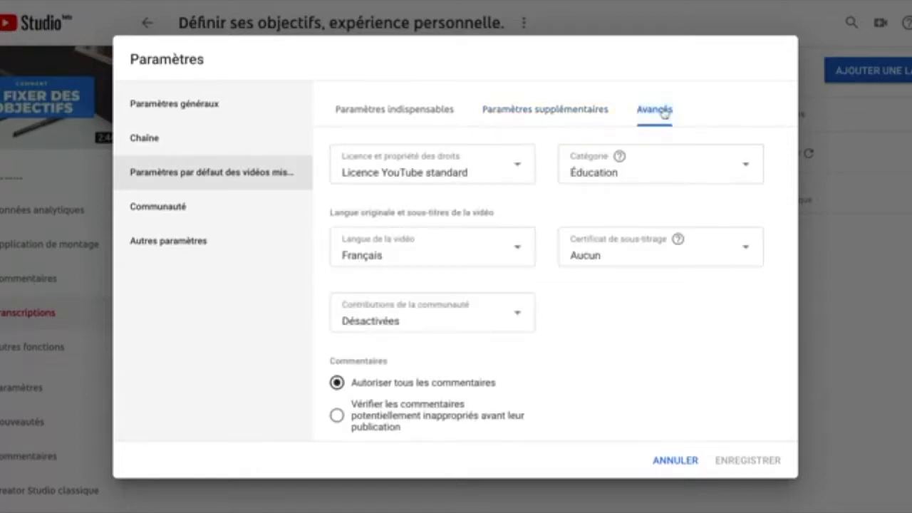
Step: Review the Communauté automated filters for moderators, approved users and hidden users, and close the settings without saving
{"action": "left_click", "coordinate": [194, 209]}
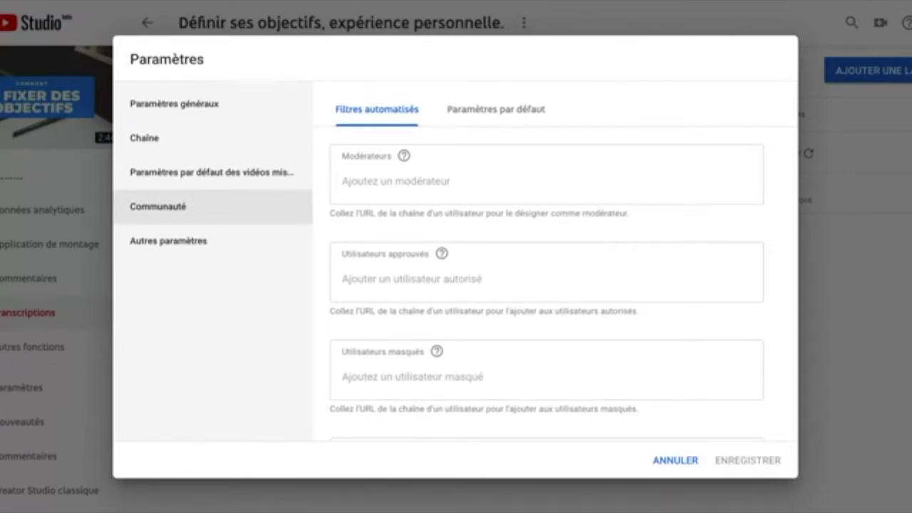
{"action": "left_click", "coordinate": [356, 178]}
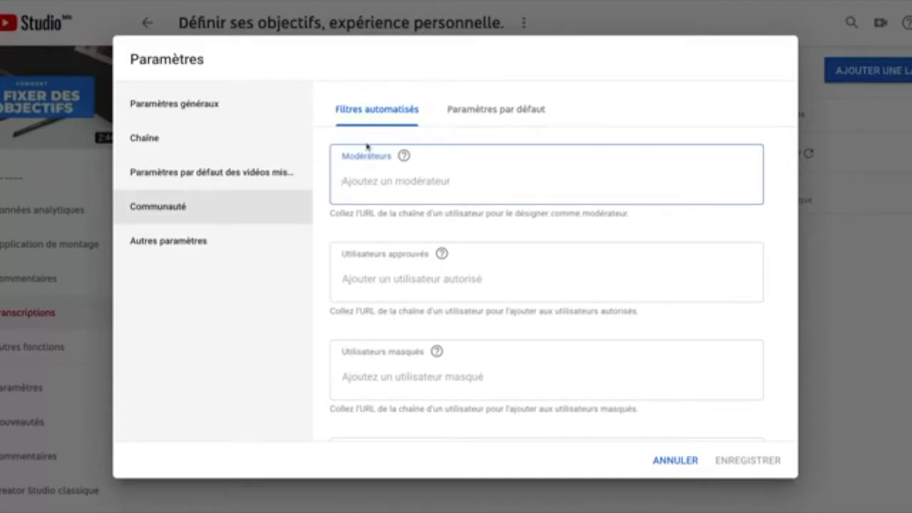
{"action": "left_click", "coordinate": [222, 243]}
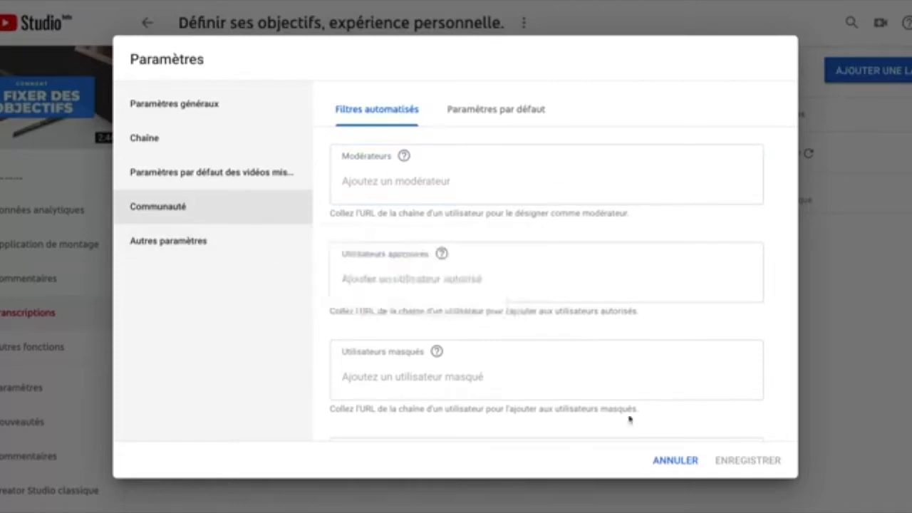
{"action": "left_click", "coordinate": [676, 460]}
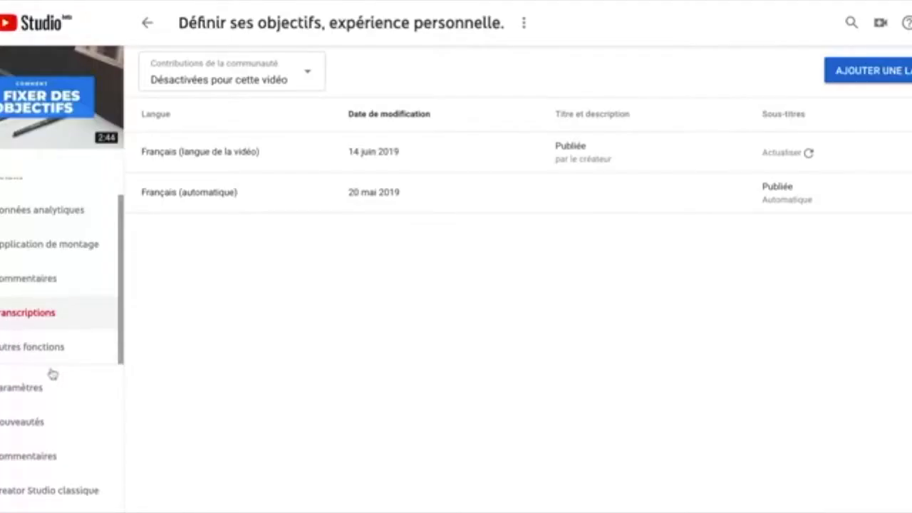
Step: Leave the video's page for the channel's transcriptions and list all videos
{"action": "mouse_move", "coordinate": [22, 422]}
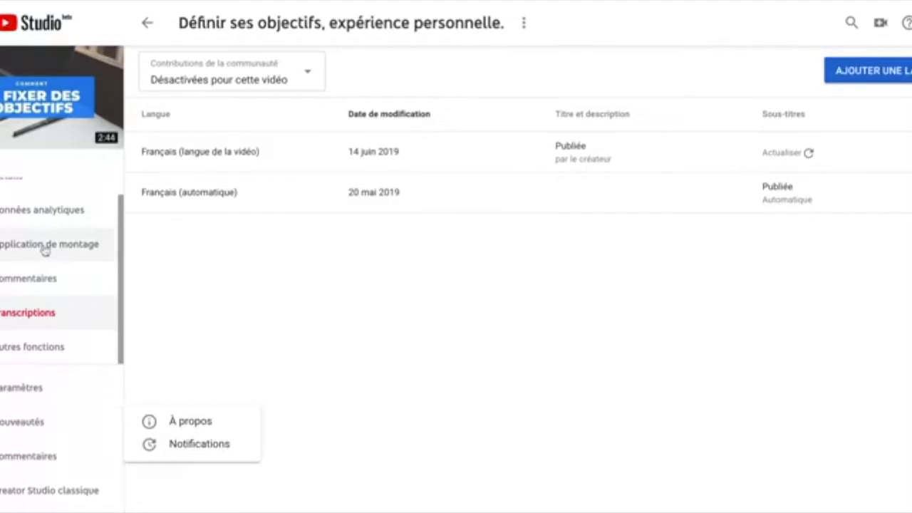
{"action": "scroll", "coordinate": [46, 223], "scroll_direction": "up", "scroll_amount": 1}
{"action": "left_click", "coordinate": [21, 200]}
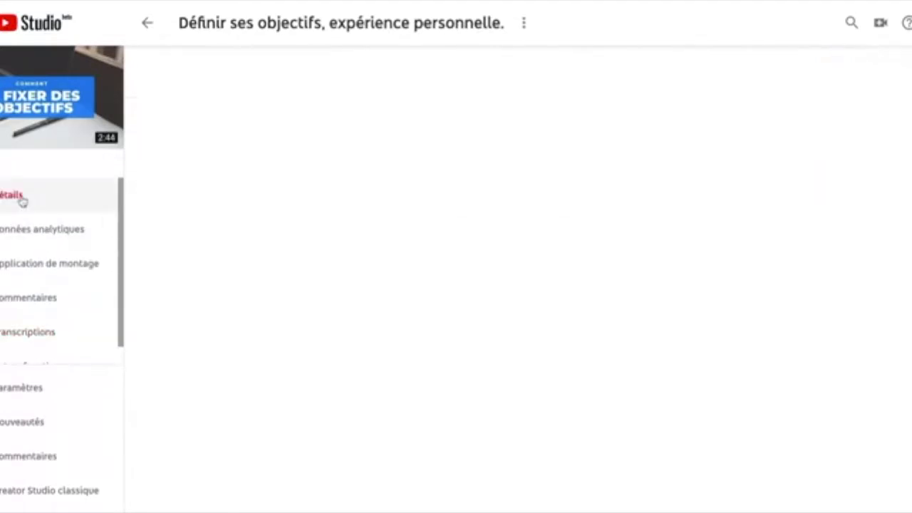
{"action": "left_click", "coordinate": [146, 25]}
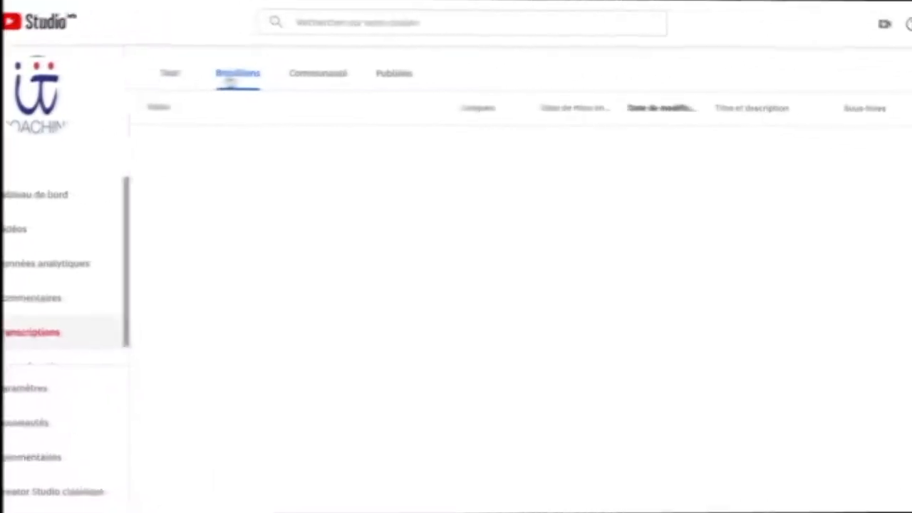
{"action": "left_click", "coordinate": [168, 73]}
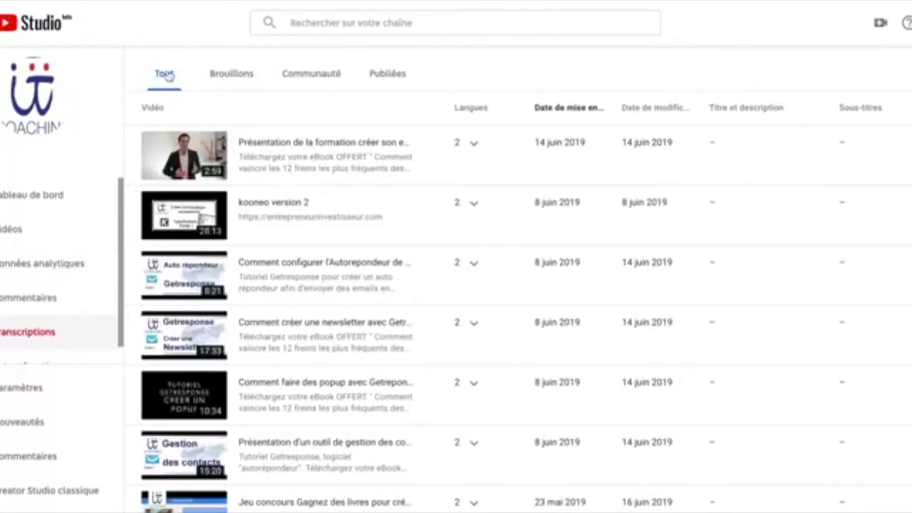
Step: Start uploading the yoast video file to the channel as Non répertoriée
{"action": "left_click", "coordinate": [884, 23]}
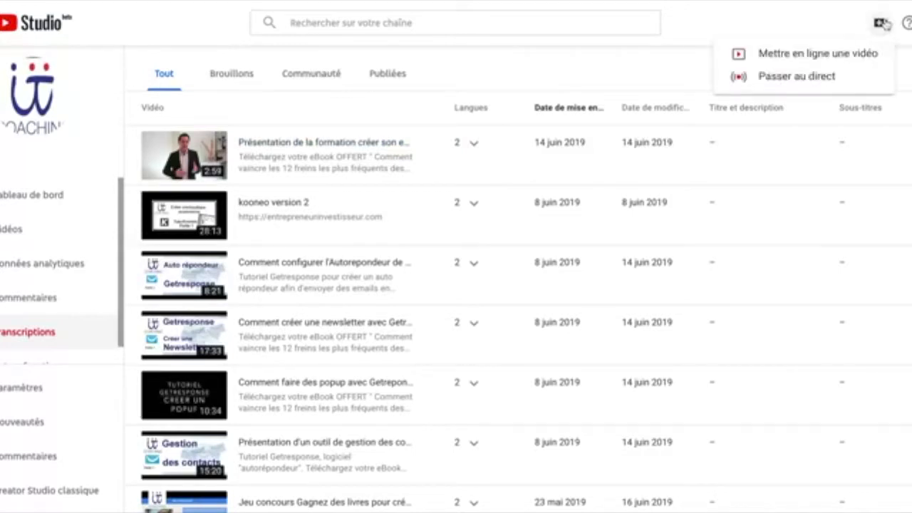
{"action": "left_click", "coordinate": [814, 56]}
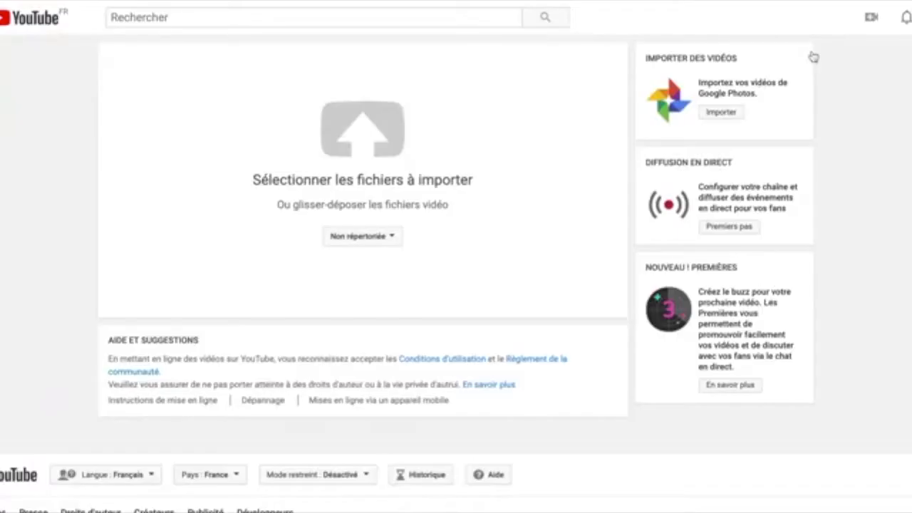
{"action": "left_click", "coordinate": [359, 125]}
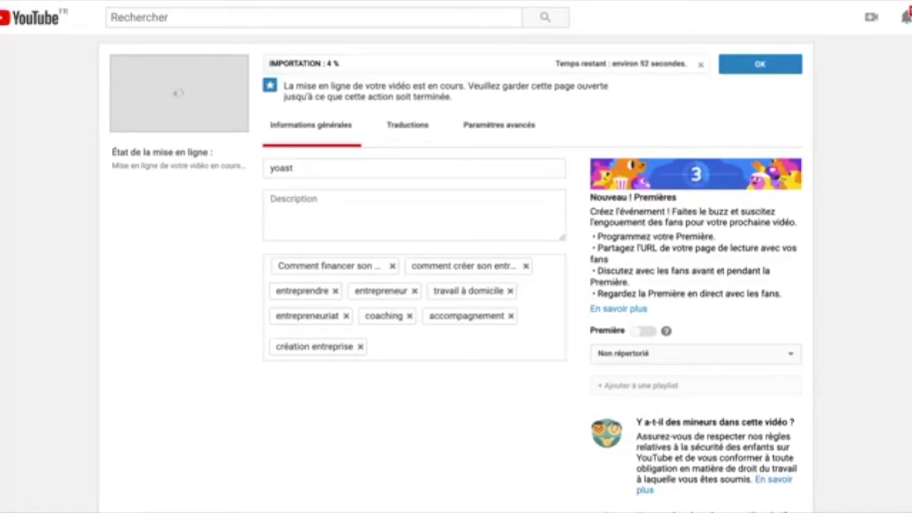
Step: Title the uploading video "Comment utiliser le pluggin Yoast pour WordPress ?" and describe it as "Démonstration du plugin pour mieux référencer vos articles"
{"action": "double_click", "coordinate": [330, 168]}
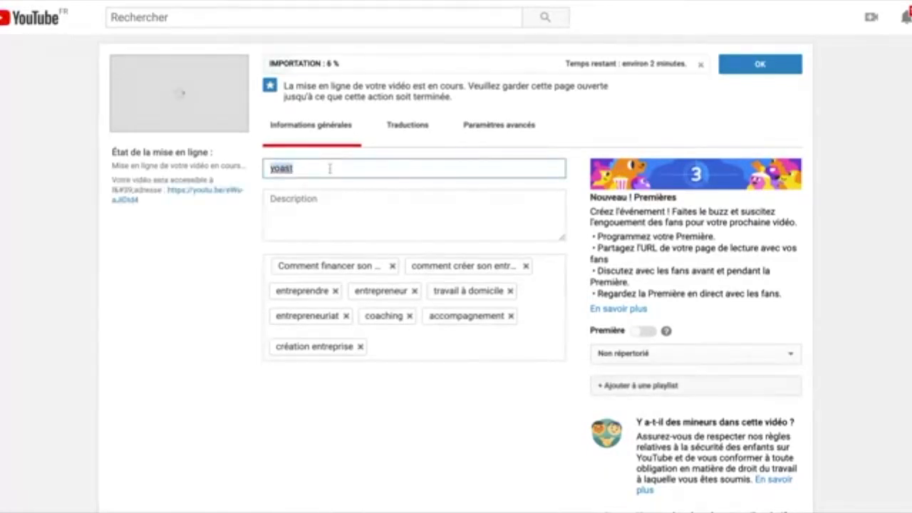
{"action": "left_click", "coordinate": [295, 202]}
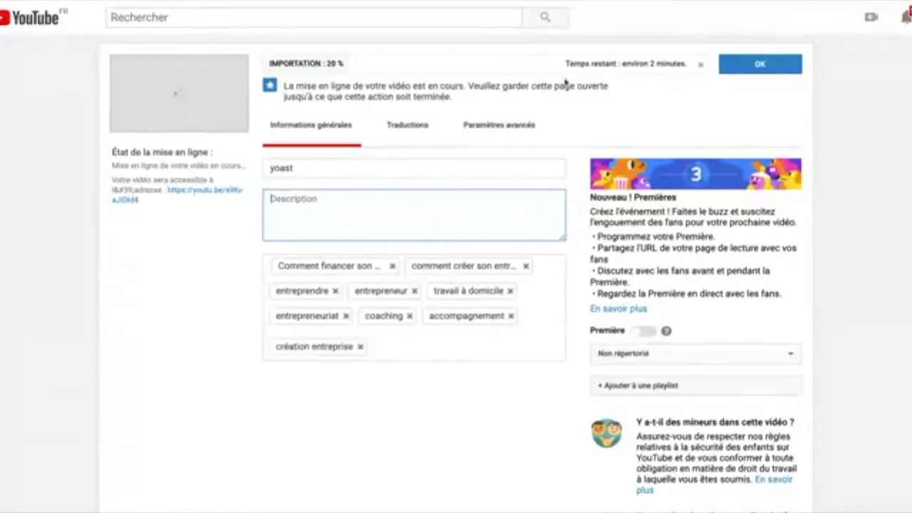
{"action": "left_click_drag", "start_coordinate": [284, 86], "coordinate": [456, 98]}
{"action": "left_click", "coordinate": [456, 98]}
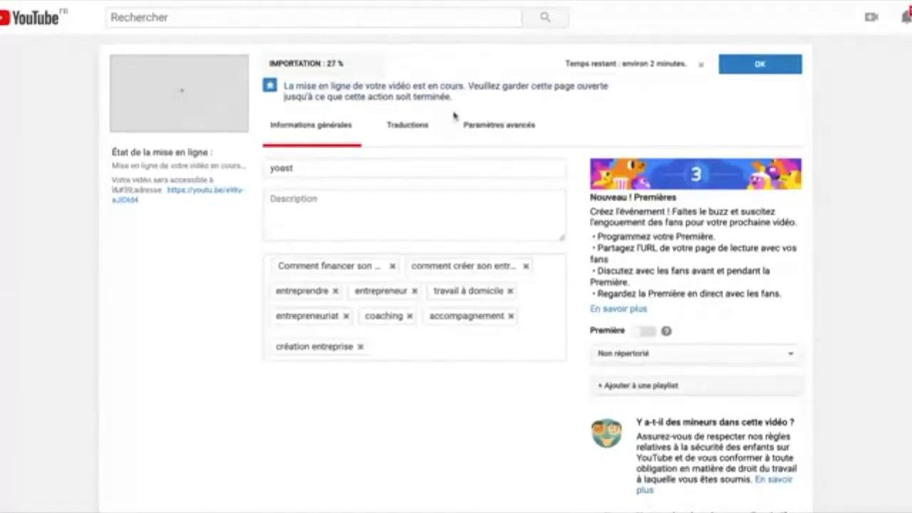
{"action": "double_click", "coordinate": [316, 171]}
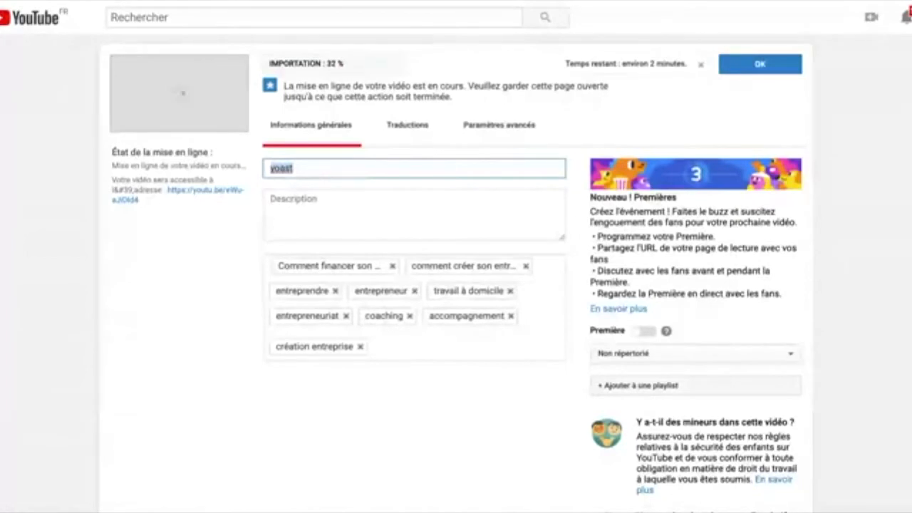
{"action": "type", "text": "Comment utiliser le pluggin Y"}
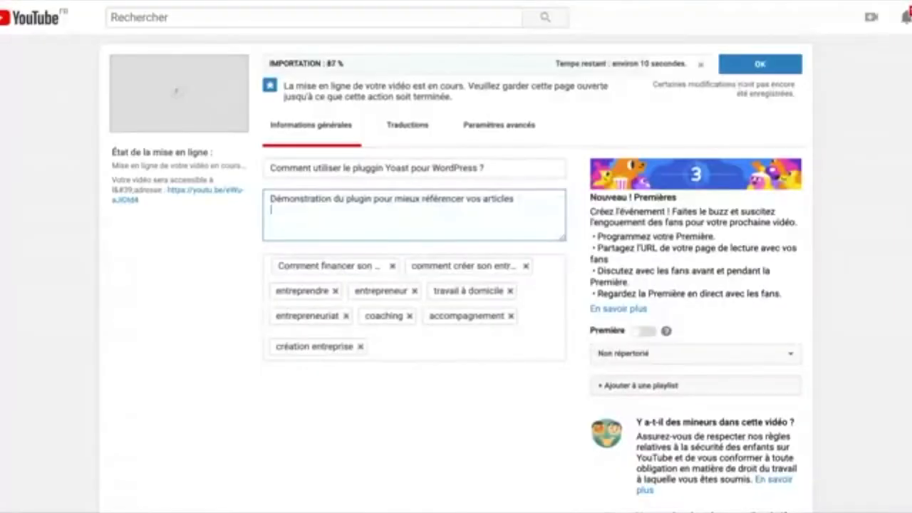
{"action": "type", "text": "Comment financer son entreprise,comment créer son entreprise,entreprendre,entrepreneur,travail à domicile,entrepreneuriat,coaching,accompagnement,création entreprise"}
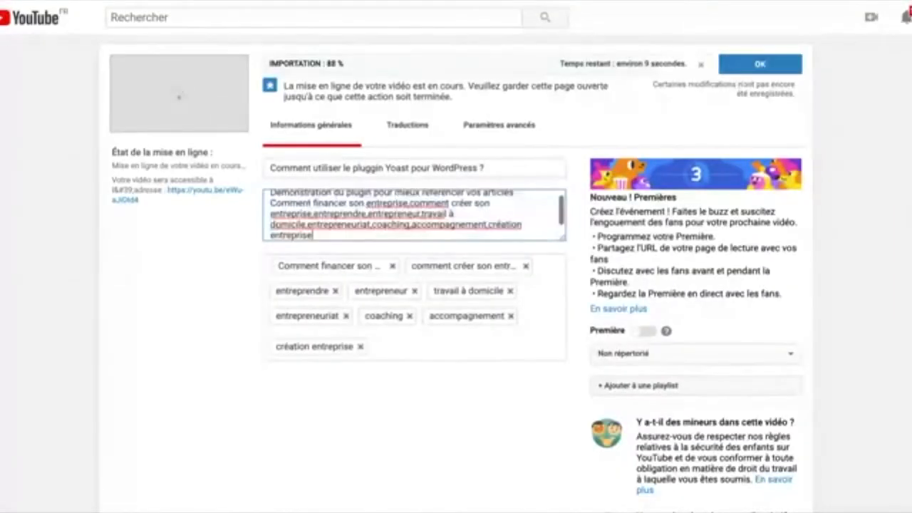
{"action": "key", "text": "ctrl+z"}
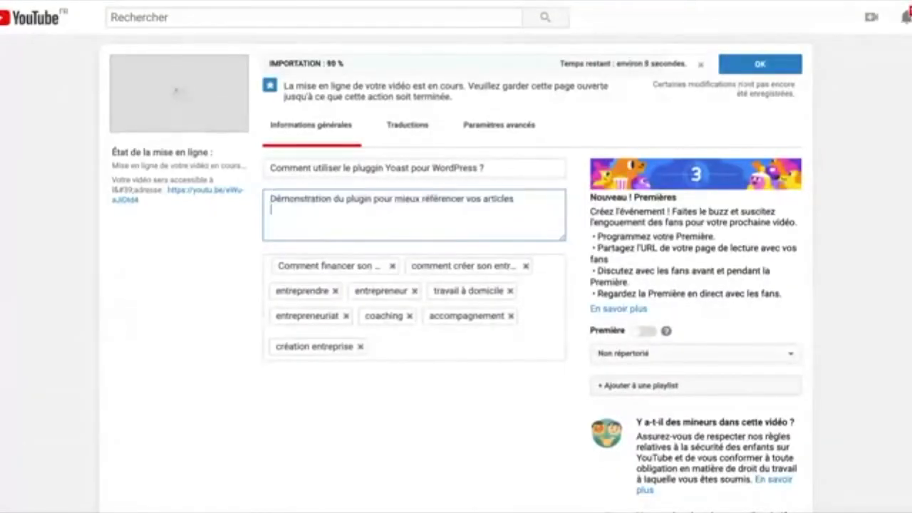
Step: End the description's opening sentence with a period and paste the standard block of eBook, training and contact links below it, after a blank line
{"action": "left_click", "coordinate": [220, 487]}
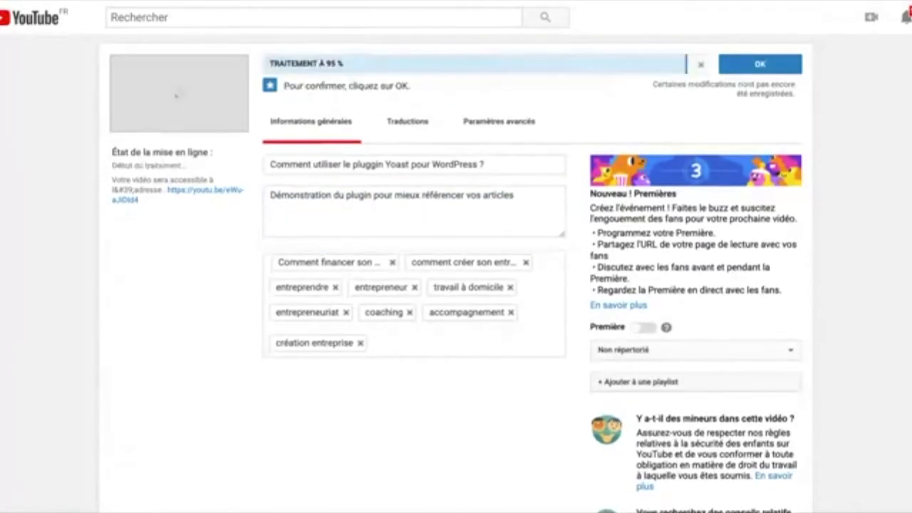
{"action": "left_click", "coordinate": [394, 219]}
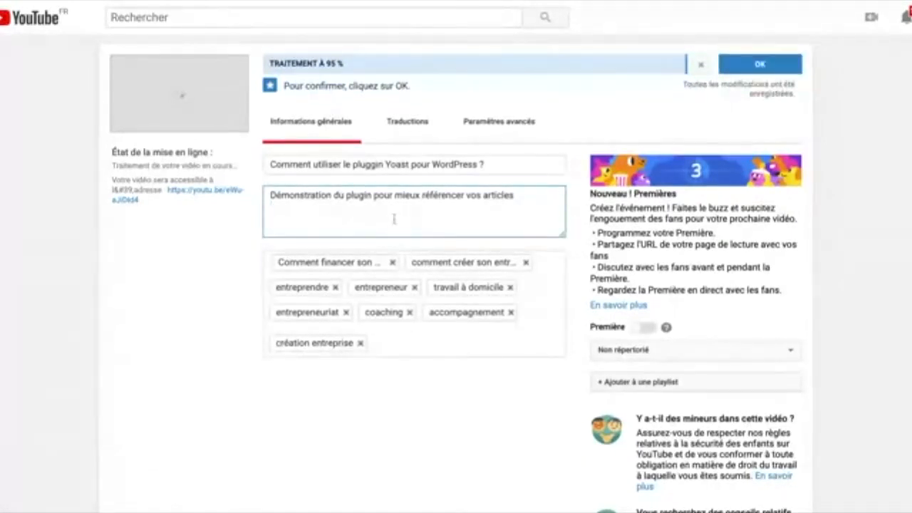
{"action": "key", "text": "BackSpace"}
{"action": "key", "text": "Return"}
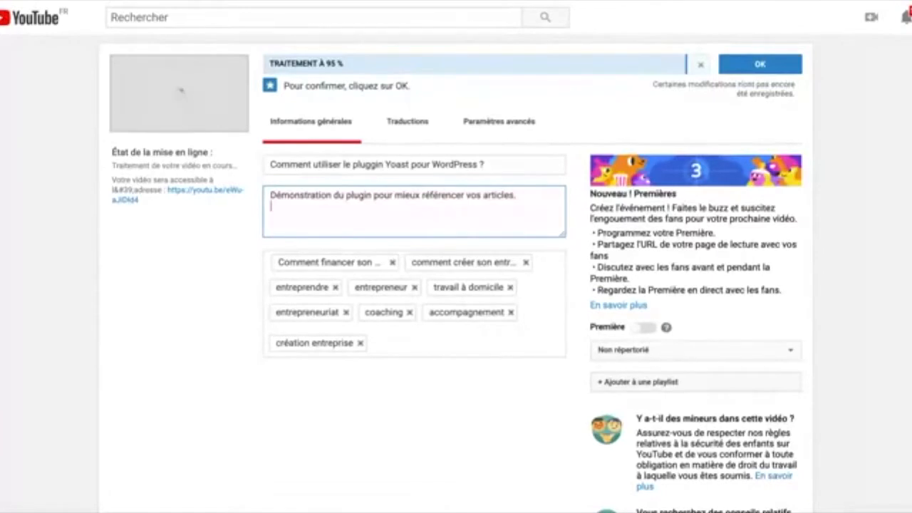
{"action": "key", "text": "ctrl+v"}
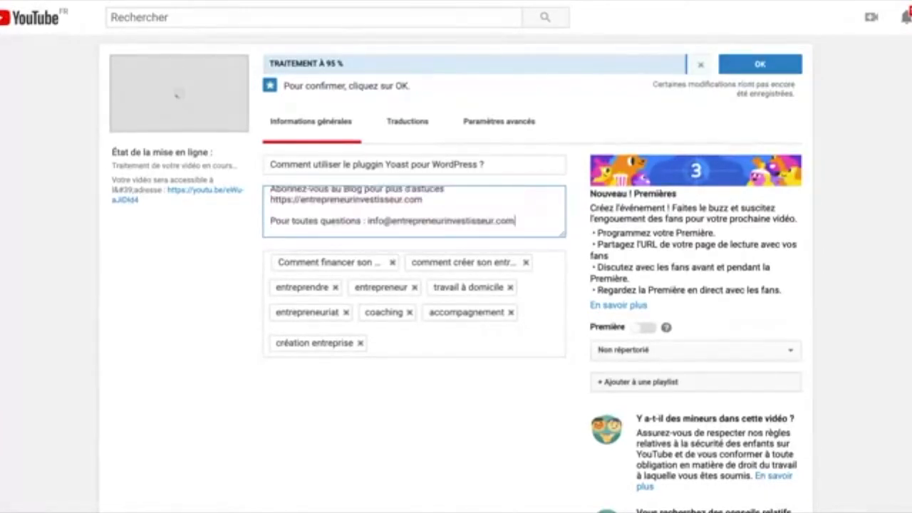
{"action": "scroll", "coordinate": [367, 227], "scroll_direction": "up", "scroll_amount": 5}
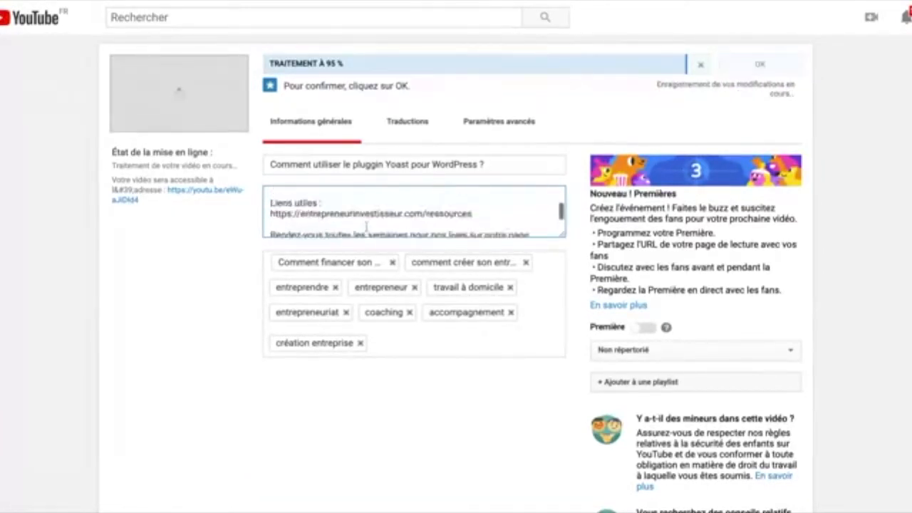
{"action": "left_click", "coordinate": [533, 191]}
{"action": "key", "text": "Return"}
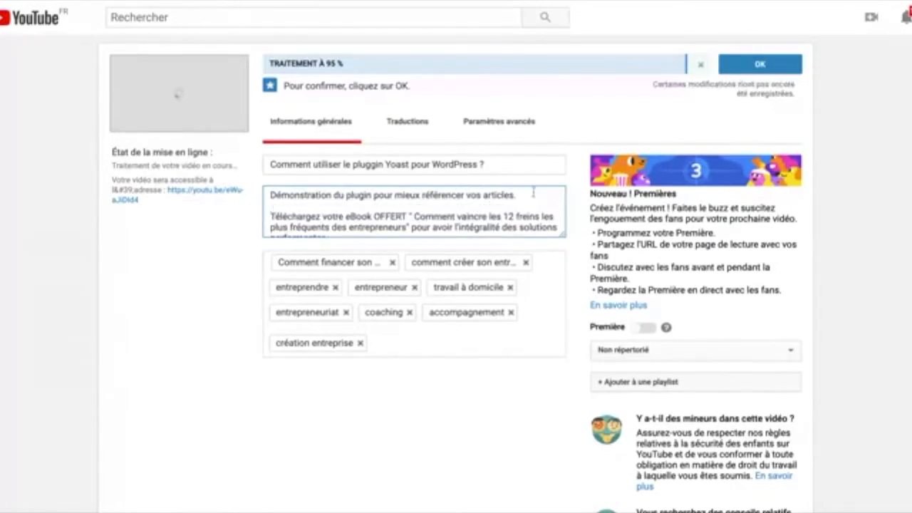
Step: Review the pasted description from the eBook offer through to the contact line, and highlight the address where the video will be accessible
{"action": "left_click", "coordinate": [272, 196]}
{"action": "triple_click", "coordinate": [273, 195]}
{"action": "left_click", "coordinate": [273, 215]}
{"action": "scroll", "coordinate": [272, 216], "scroll_direction": "down", "scroll_amount": 2}
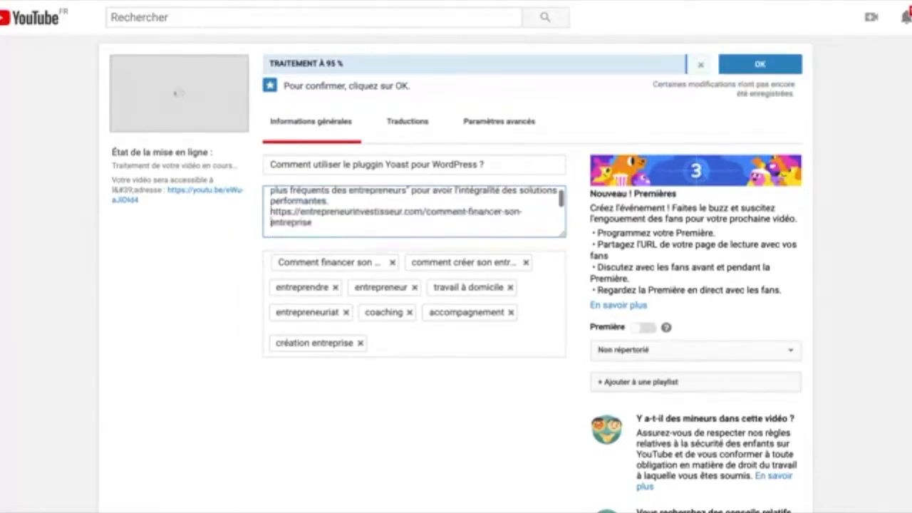
{"action": "scroll", "coordinate": [313, 214], "scroll_direction": "up", "scroll_amount": 1}
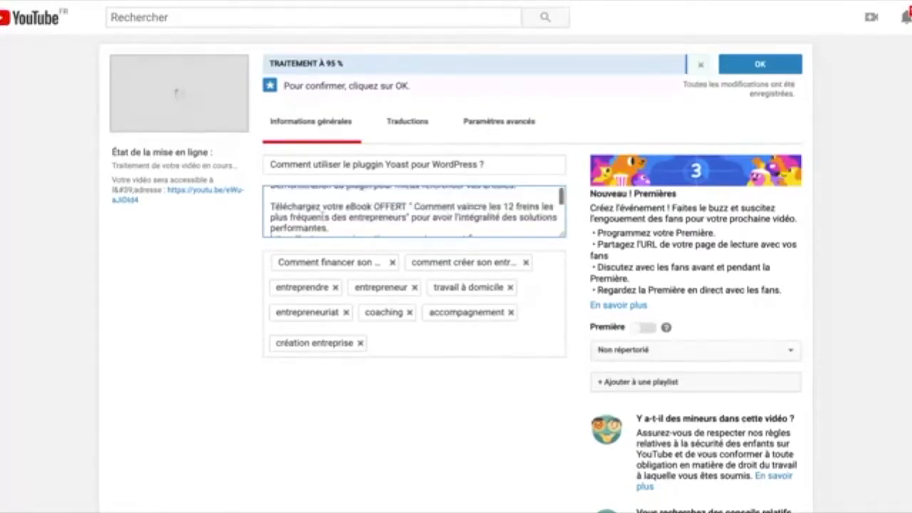
{"action": "scroll", "coordinate": [313, 214], "scroll_direction": "down", "scroll_amount": 2}
{"action": "scroll", "coordinate": [314, 206], "scroll_direction": "down", "scroll_amount": 10}
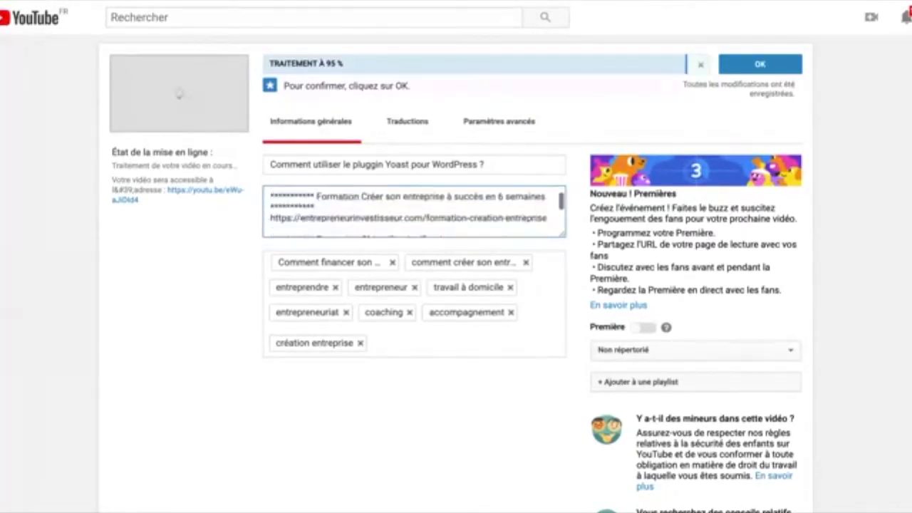
{"action": "scroll", "coordinate": [413, 211], "scroll_direction": "down", "scroll_amount": 5}
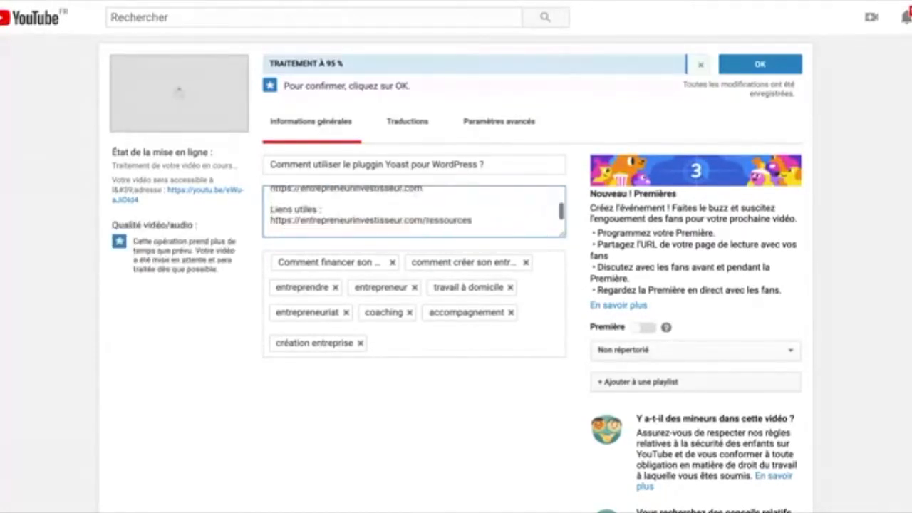
{"action": "scroll", "coordinate": [414, 211], "scroll_direction": "down", "scroll_amount": 1}
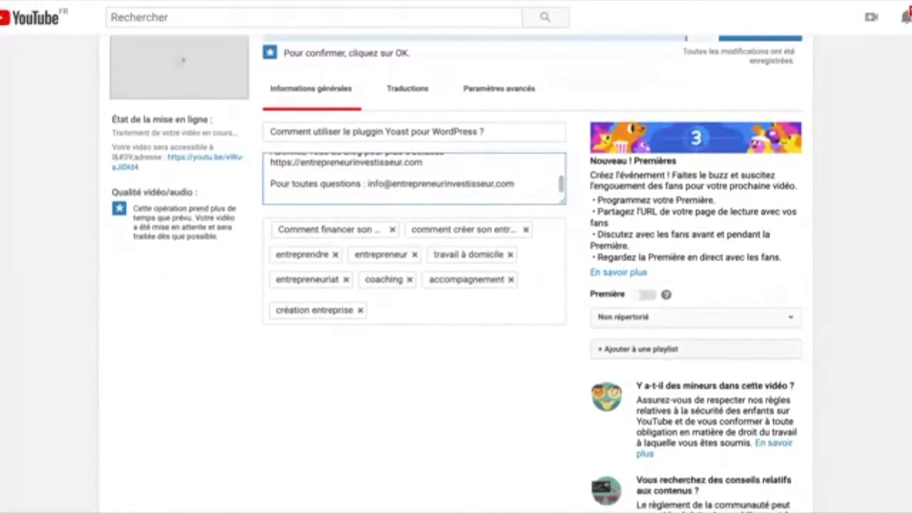
{"action": "scroll", "coordinate": [413, 211], "scroll_direction": "up", "scroll_amount": 1}
{"action": "scroll", "coordinate": [414, 214], "scroll_direction": "up", "scroll_amount": 15}
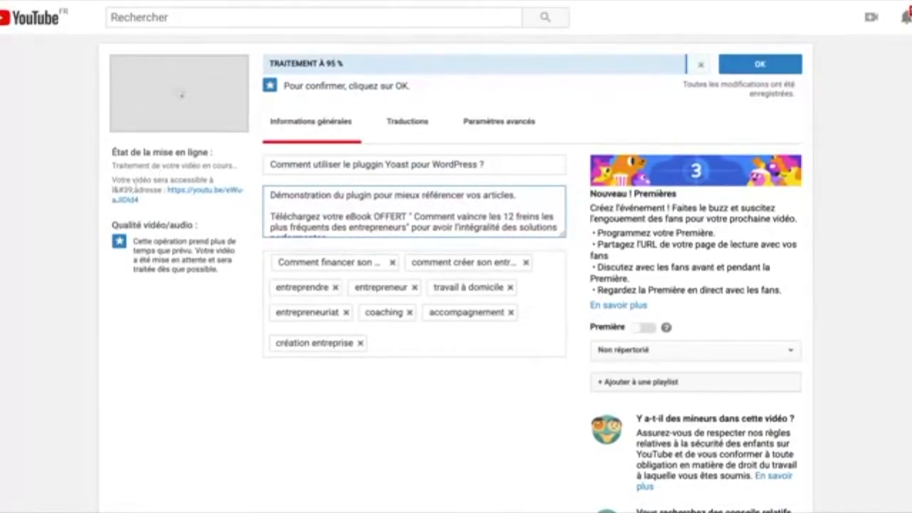
{"action": "left_click_drag", "start_coordinate": [113, 179], "coordinate": [166, 191]}
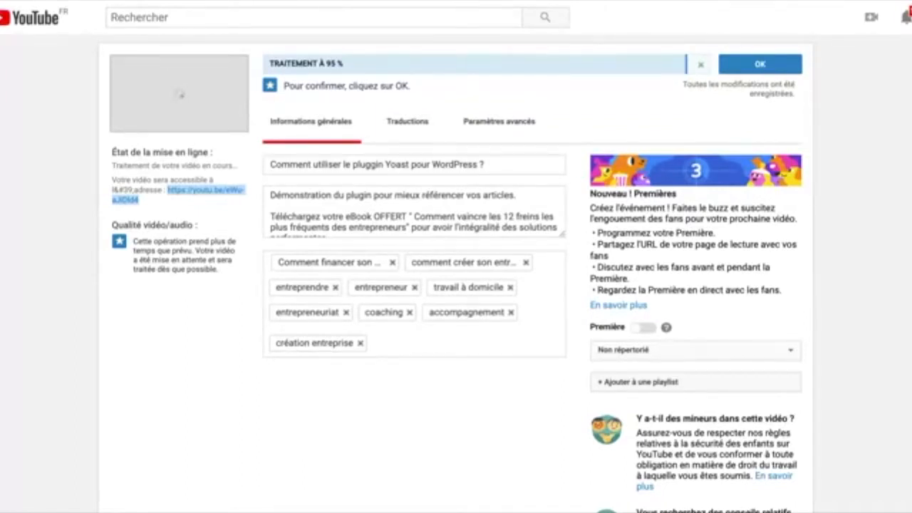
Step: Try to enable Première for the Non répertorié video and dismiss the notice
{"action": "scroll", "coordinate": [649, 265], "scroll_direction": "down", "scroll_amount": 1}
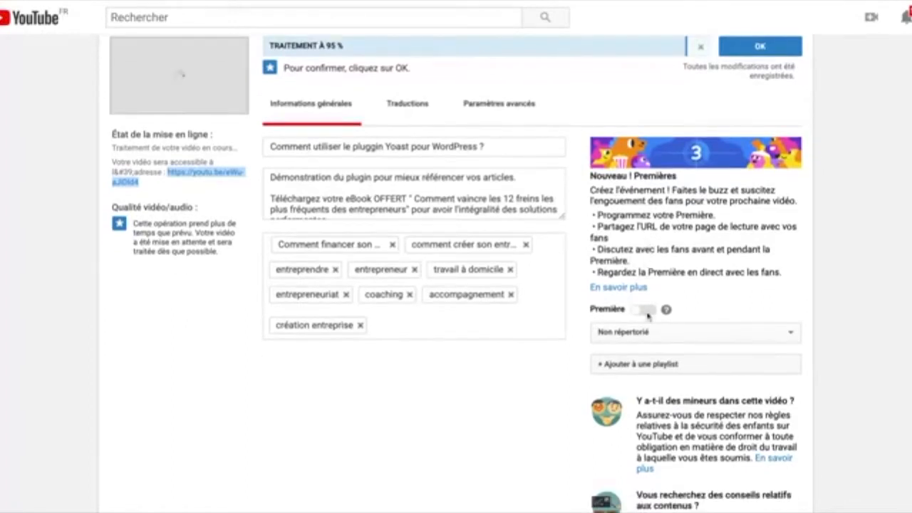
{"action": "left_click", "coordinate": [648, 314]}
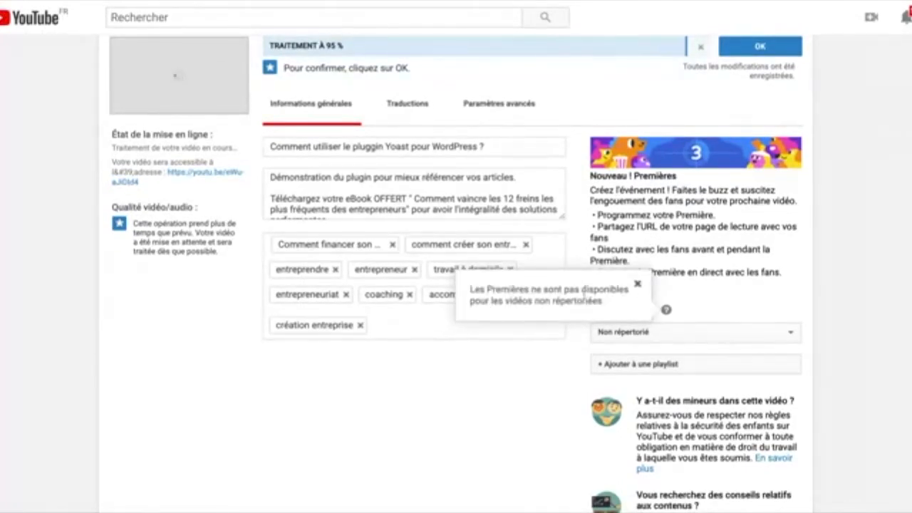
{"action": "left_click", "coordinate": [638, 285]}
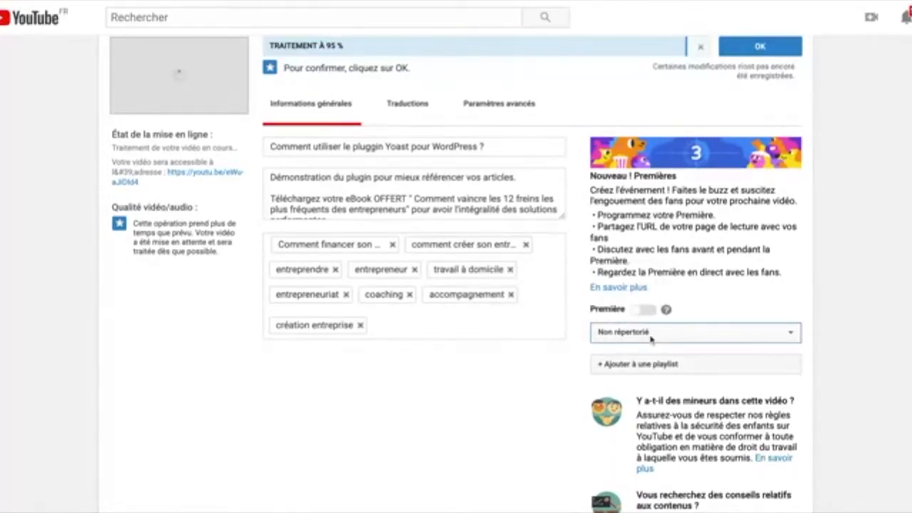
Step: Set the video's visibility to Planifiée for 26 juin 2019 and enable Première
{"action": "left_click", "coordinate": [649, 359]}
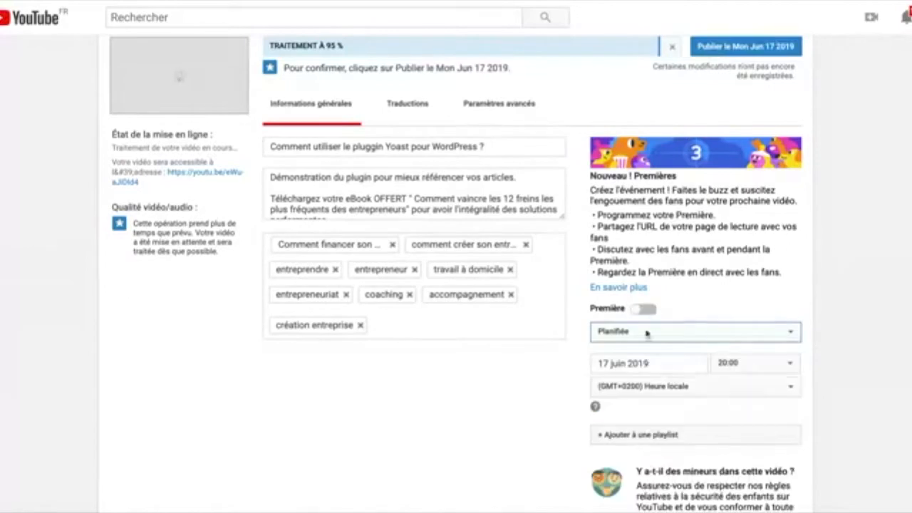
{"action": "left_click", "coordinate": [622, 363]}
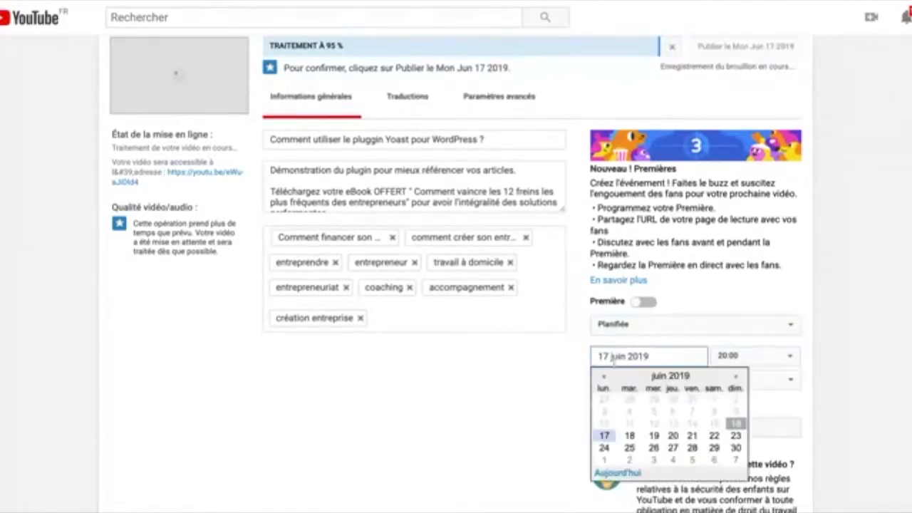
{"action": "left_click", "coordinate": [655, 447]}
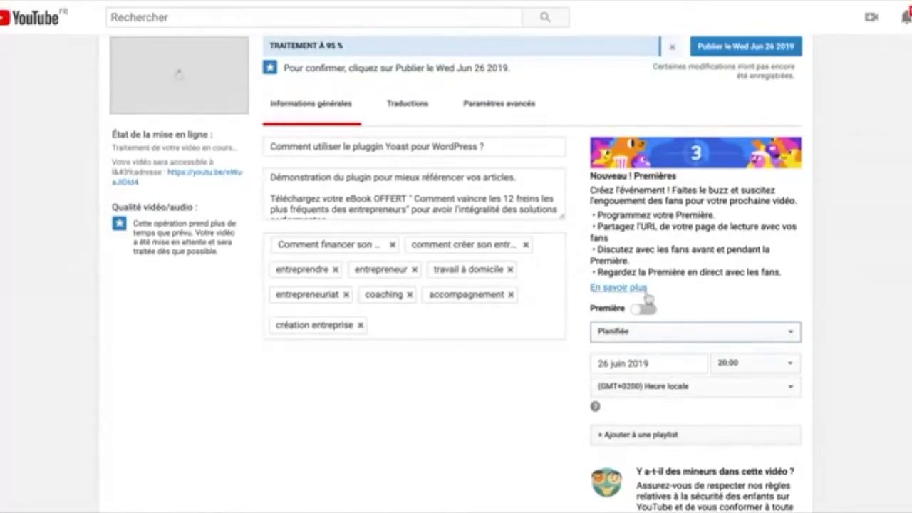
{"action": "left_click", "coordinate": [646, 309]}
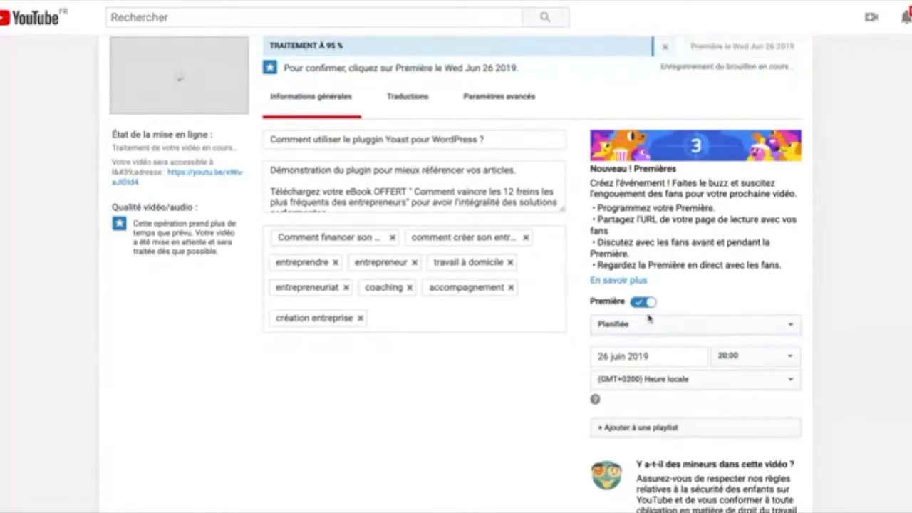
Step: Disable Première and set the video's visibility back to Non répertorié
{"action": "left_click", "coordinate": [646, 310]}
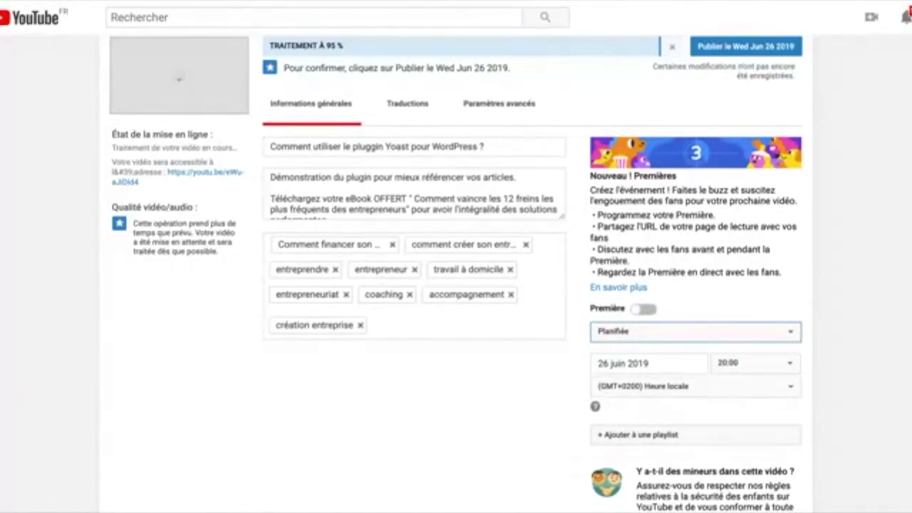
{"action": "left_click", "coordinate": [636, 334]}
{"action": "left_click", "coordinate": [645, 363]}
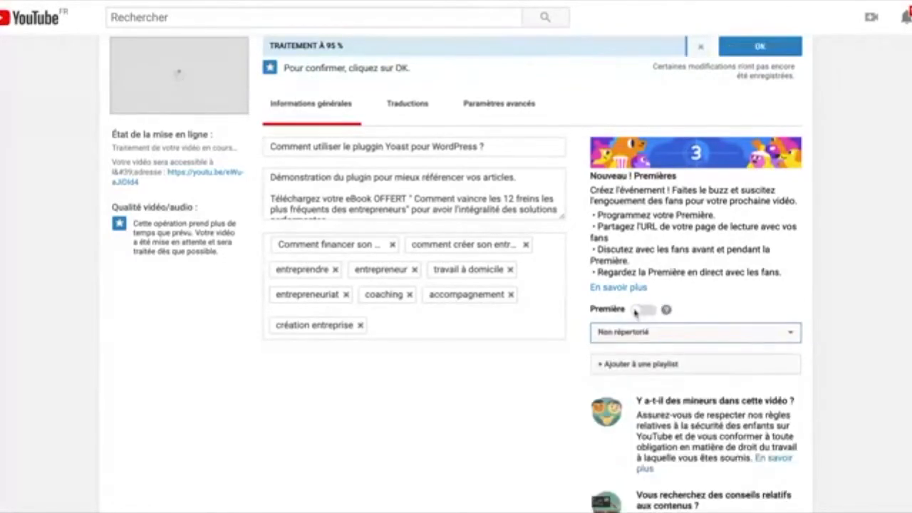
Step: Examine the available playlists and the privacy options for creating a playlist, and close the list without adding the video
{"action": "left_click", "coordinate": [641, 365]}
{"action": "scroll", "coordinate": [638, 343], "scroll_direction": "down", "scroll_amount": 2}
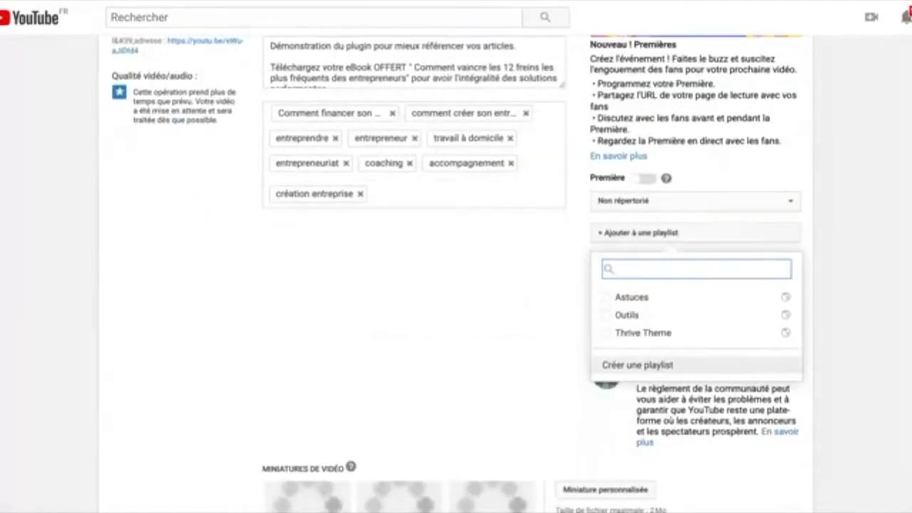
{"action": "left_click", "coordinate": [636, 366]}
{"action": "left_click", "coordinate": [638, 402]}
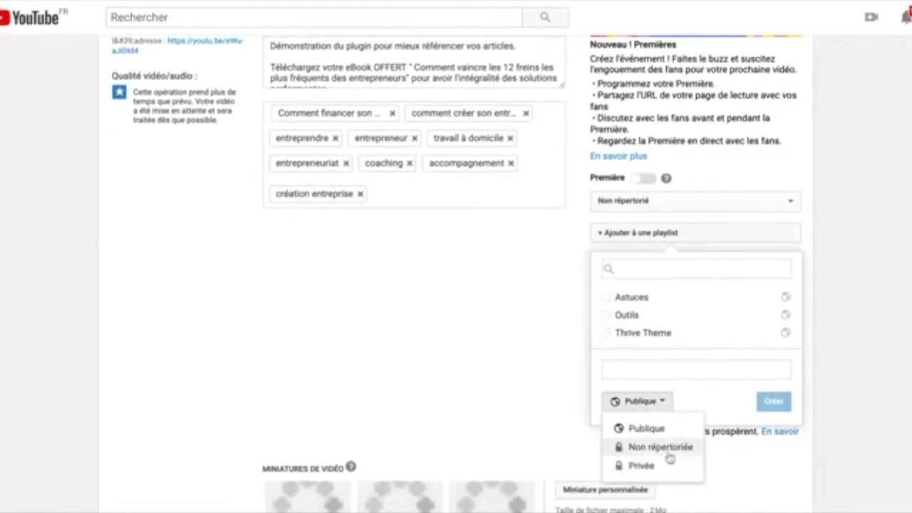
{"action": "left_click", "coordinate": [834, 364]}
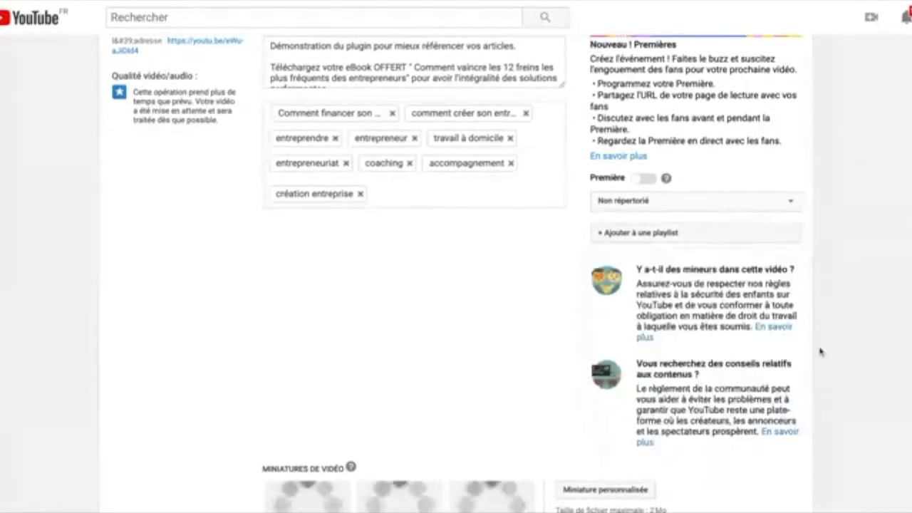
Step: Examine the Miniatures de vidéo section and open the choice of a custom thumbnail
{"action": "scroll", "coordinate": [670, 158], "scroll_direction": "down", "scroll_amount": 2}
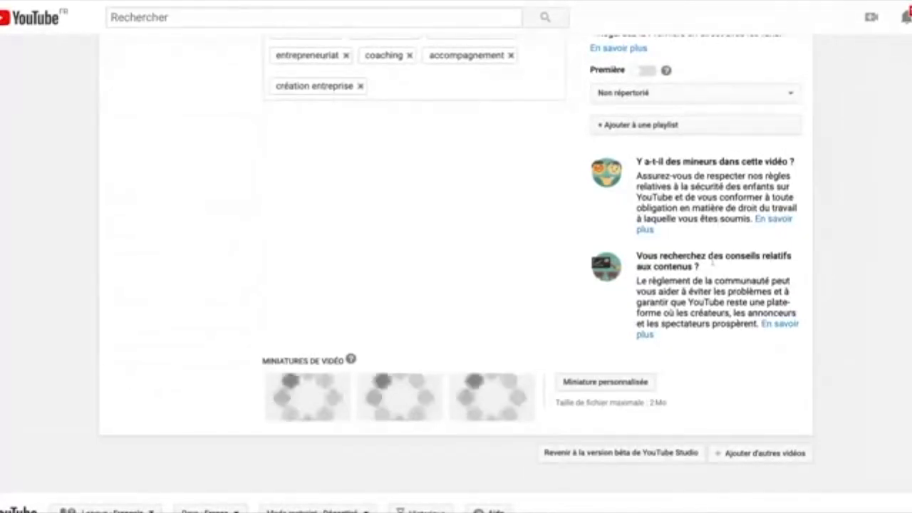
{"action": "scroll", "coordinate": [683, 269], "scroll_direction": "down", "scroll_amount": 2}
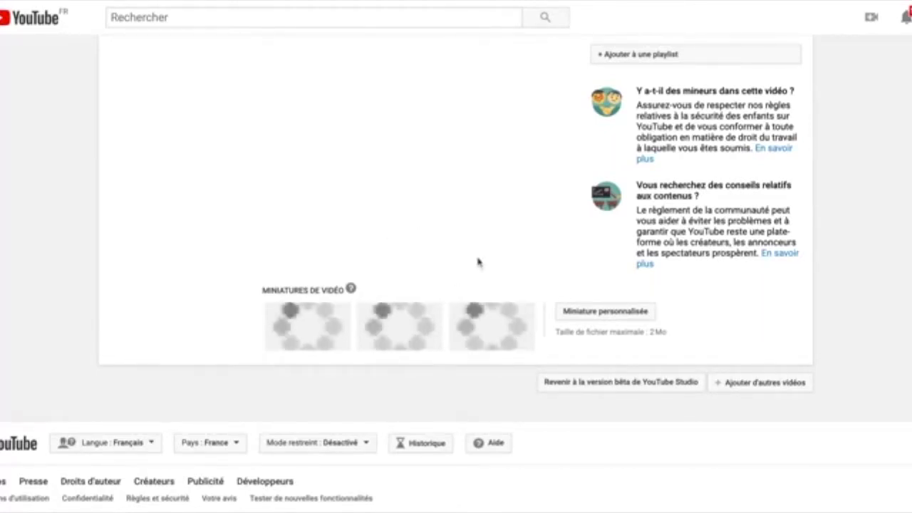
{"action": "left_click", "coordinate": [584, 311]}
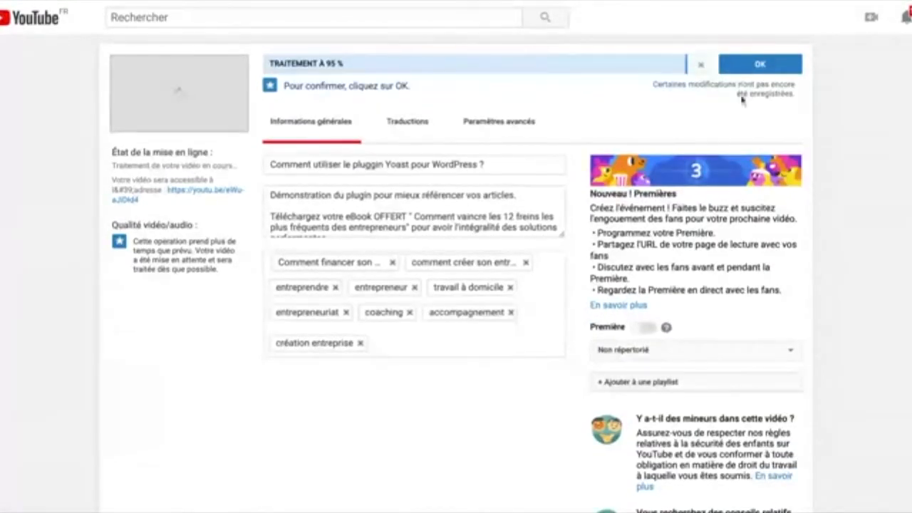
Step: Confirm the video's upload and return to its editing mode
{"action": "left_click", "coordinate": [759, 65]}
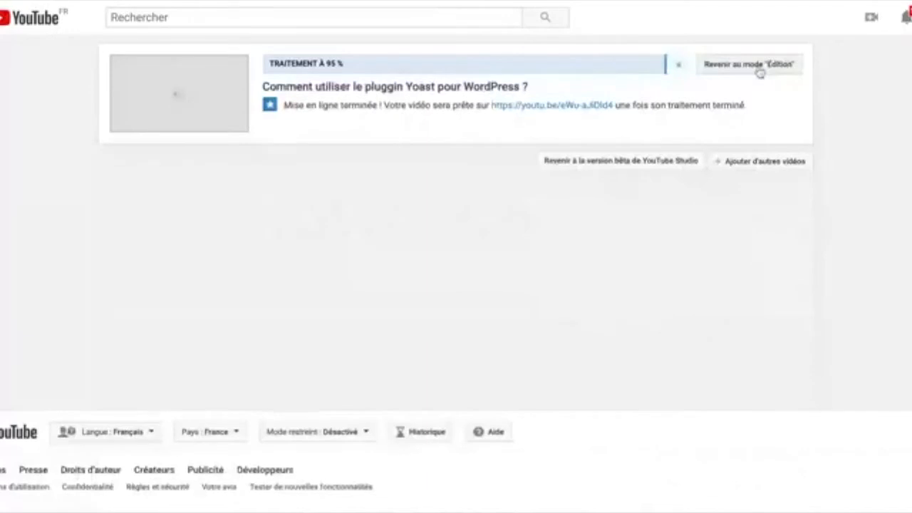
{"action": "left_click", "coordinate": [723, 69]}
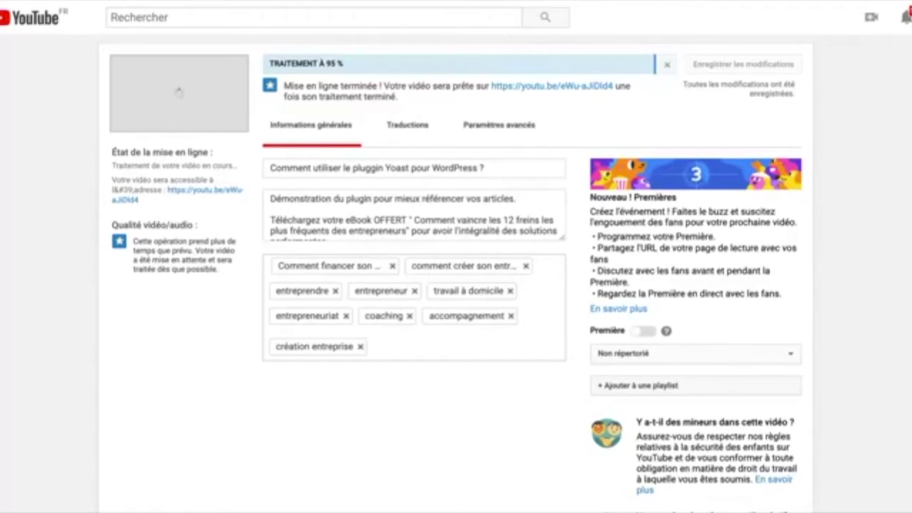
Step: Examine the video's Traductions settings and the choices for a translation language without adding one
{"action": "scroll", "coordinate": [620, 333], "scroll_direction": "down", "scroll_amount": 5}
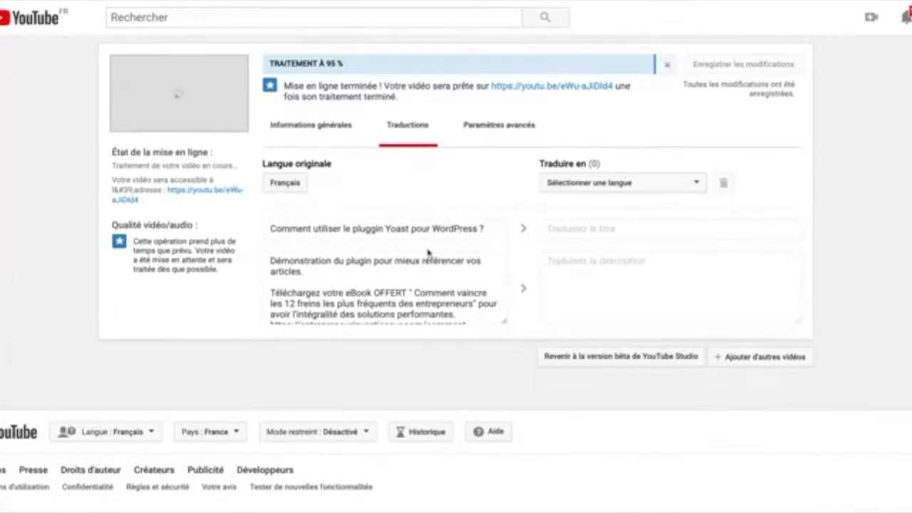
{"action": "left_click", "coordinate": [585, 186]}
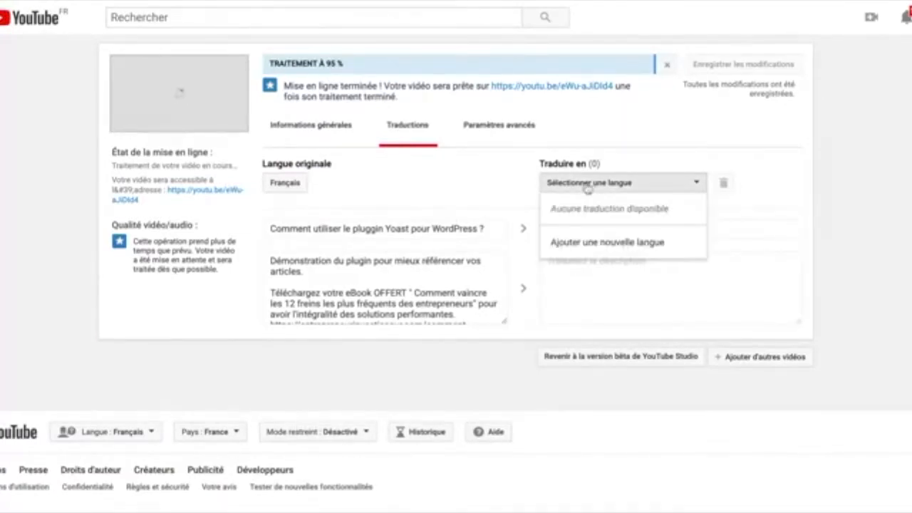
{"action": "left_click", "coordinate": [513, 188]}
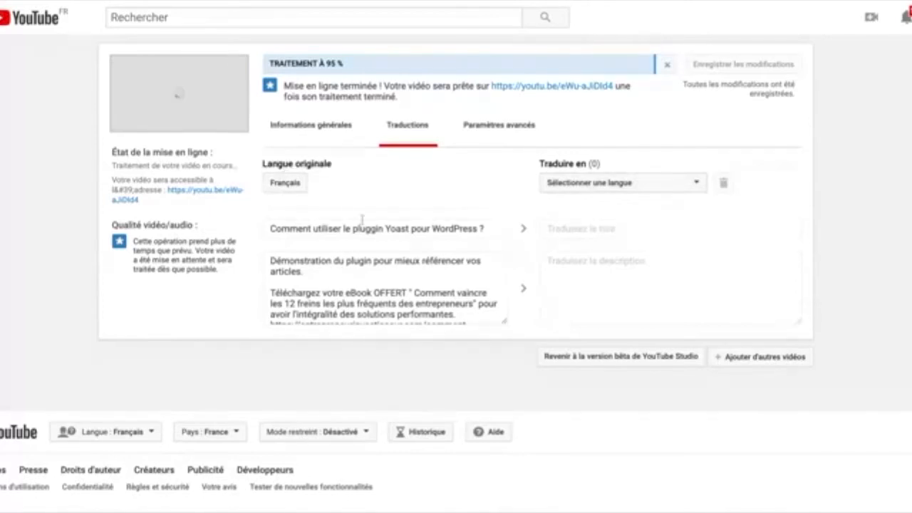
Step: In the video's Paramètres avancés, keep comments allowed and sort them by Les plus récents d'abord
{"action": "left_click", "coordinate": [489, 136]}
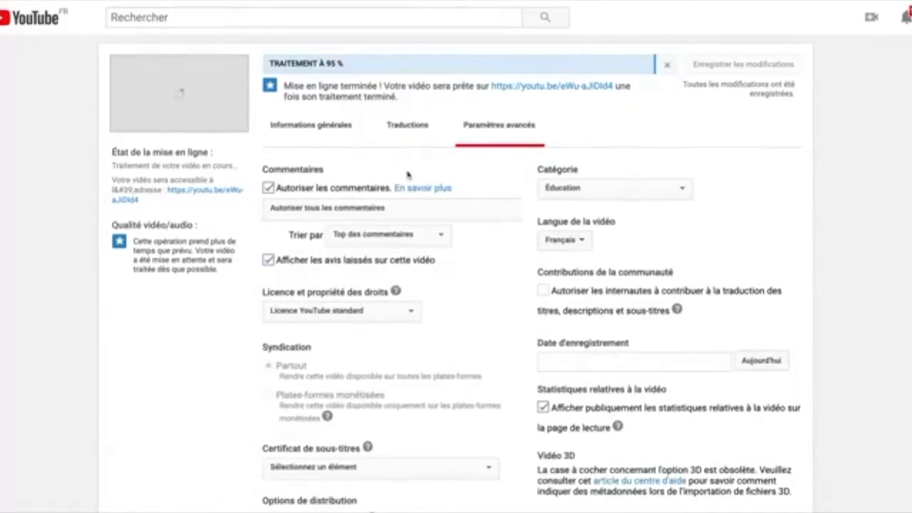
{"action": "scroll", "coordinate": [389, 206], "scroll_direction": "down", "scroll_amount": 1}
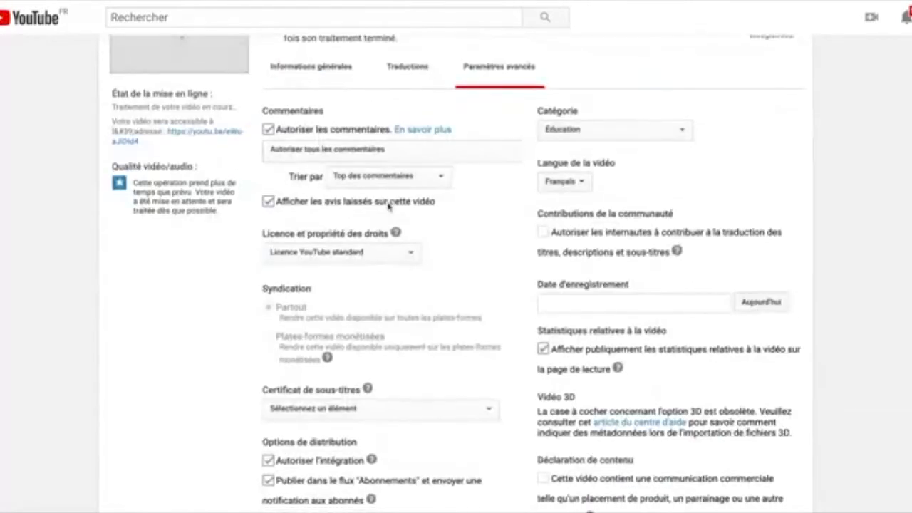
{"action": "left_click", "coordinate": [269, 132]}
{"action": "left_click", "coordinate": [269, 130]}
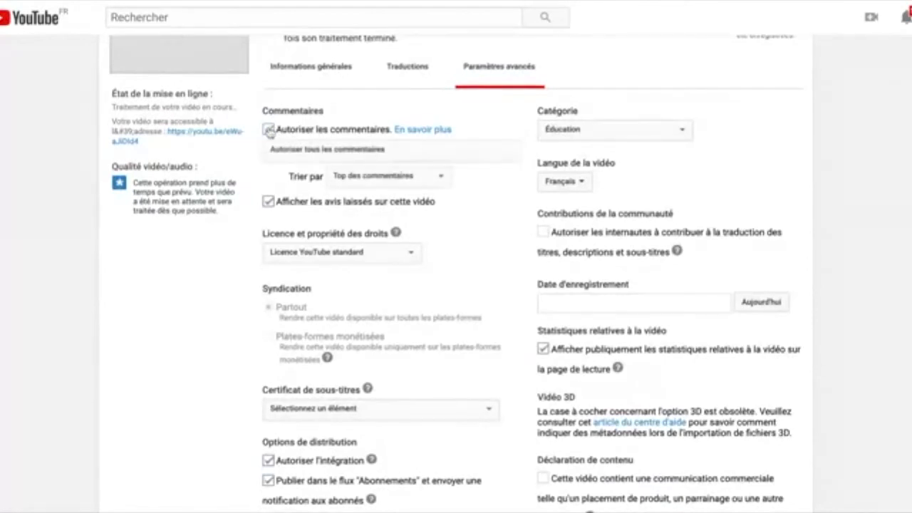
{"action": "left_click", "coordinate": [390, 195]}
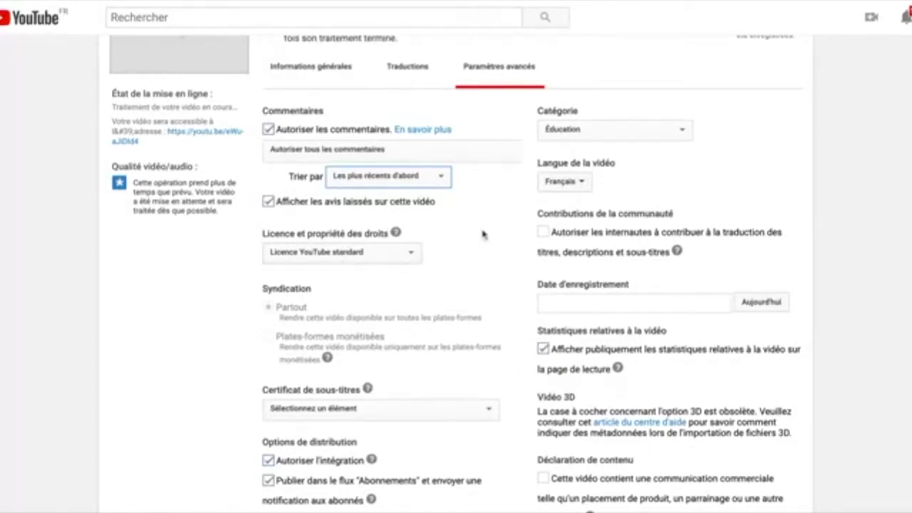
Step: Examine the video's category choices, keeping Éducation, and review the remaining advanced settings such as distribution options and age limits
{"action": "left_click", "coordinate": [574, 129]}
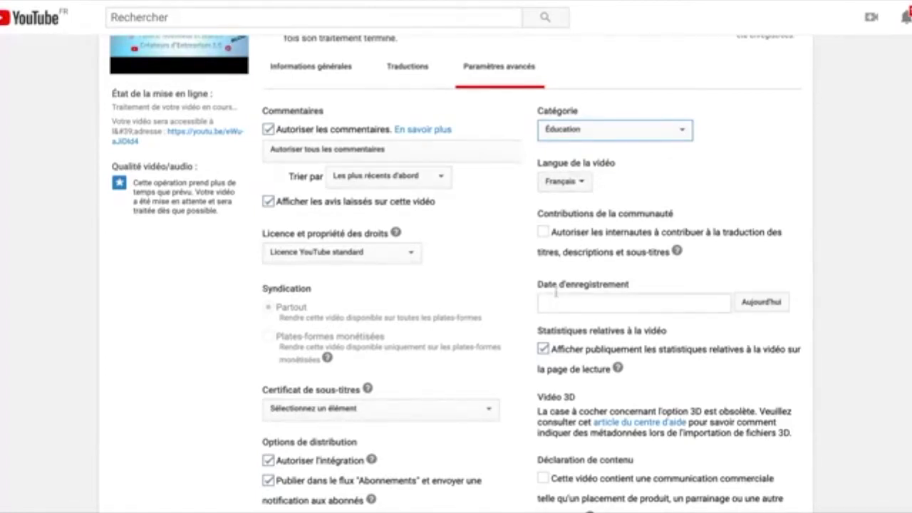
{"action": "scroll", "coordinate": [452, 302], "scroll_direction": "down", "scroll_amount": 3}
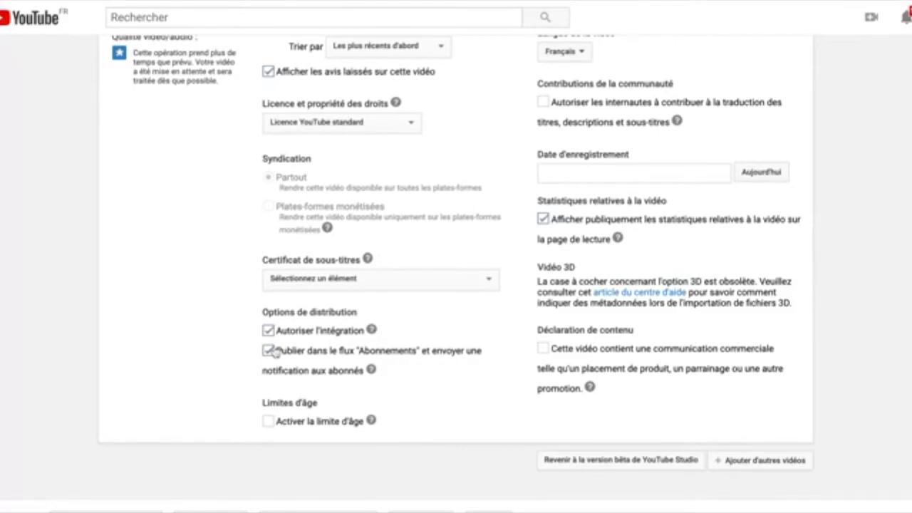
{"action": "scroll", "coordinate": [439, 432], "scroll_direction": "up", "scroll_amount": 3}
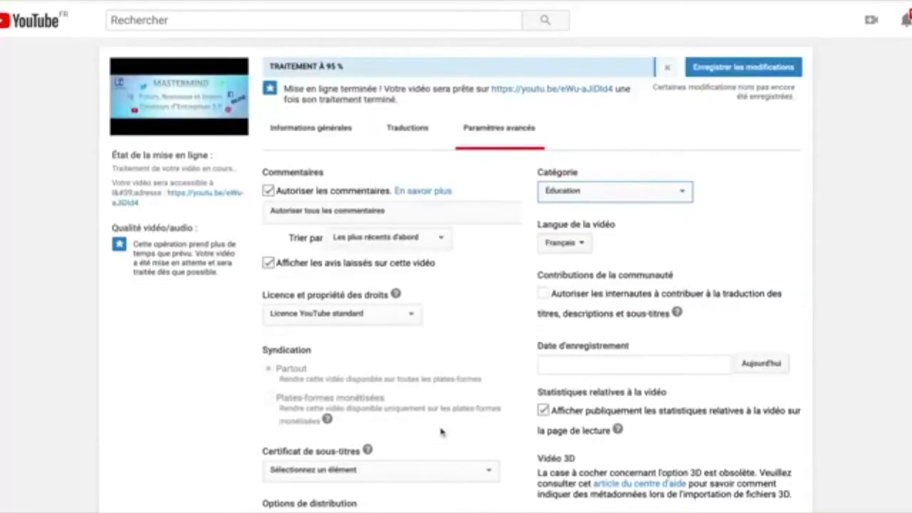
Step: Choose the first suggested image as the video's thumbnail in Informations générales and save the changes
{"action": "left_click", "coordinate": [326, 121]}
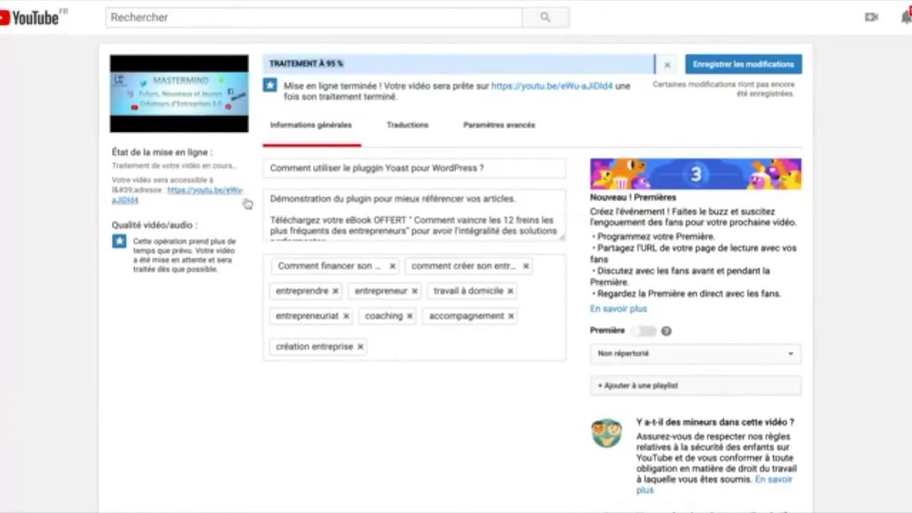
{"action": "scroll", "coordinate": [360, 165], "scroll_direction": "down", "scroll_amount": 5}
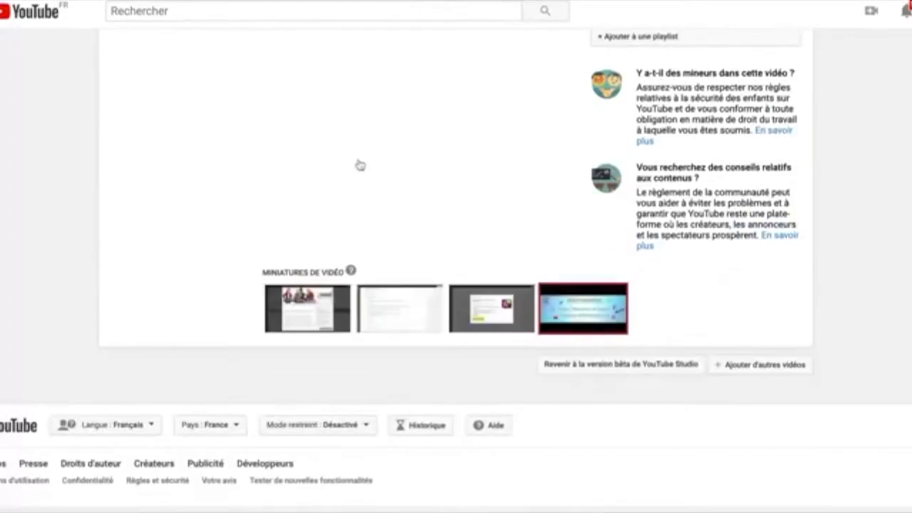
{"action": "left_click", "coordinate": [320, 312]}
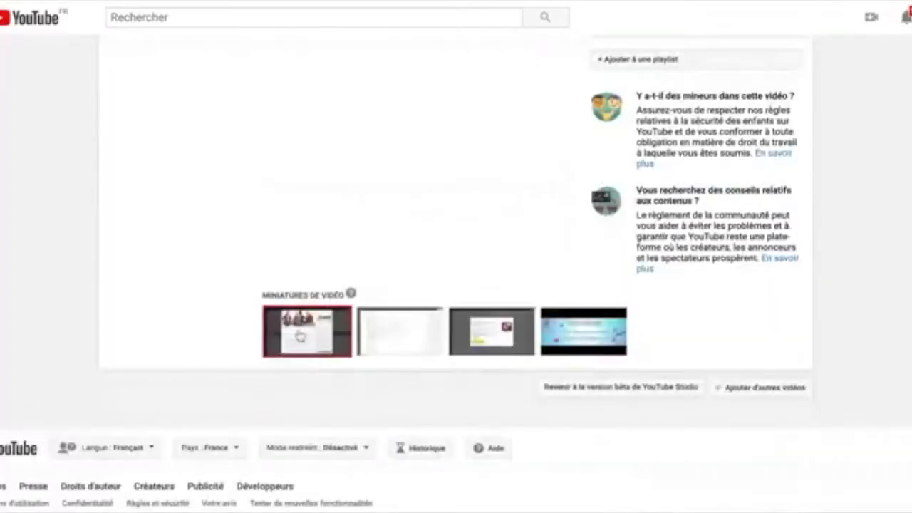
{"action": "scroll", "coordinate": [300, 335], "scroll_direction": "up", "scroll_amount": 5}
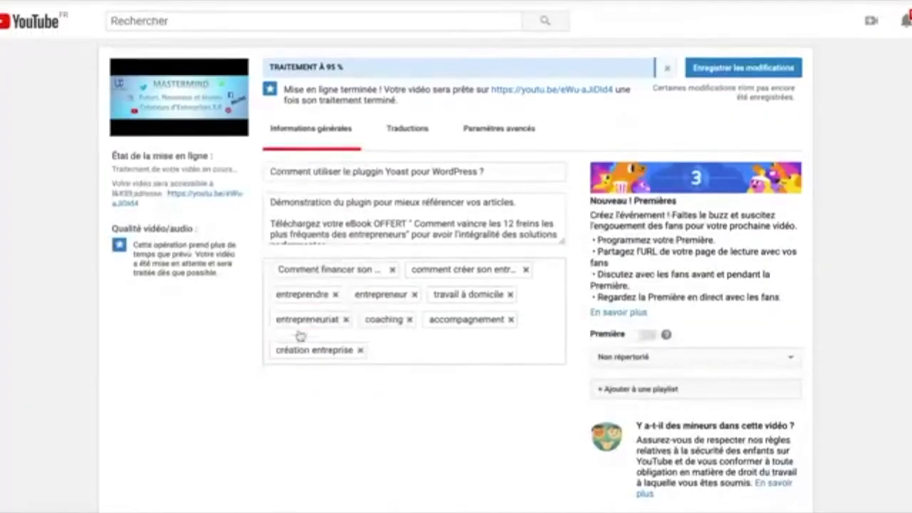
{"action": "left_click", "coordinate": [709, 65]}
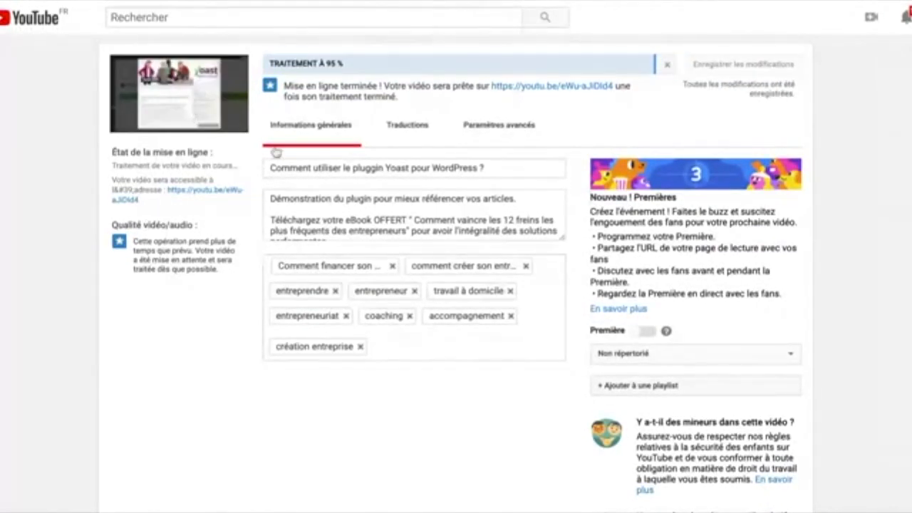
Step: Set the custom image "Créer une boutique ecommerce" as the video's thumbnail and save the changes
{"action": "scroll", "coordinate": [364, 287], "scroll_direction": "down", "scroll_amount": 5}
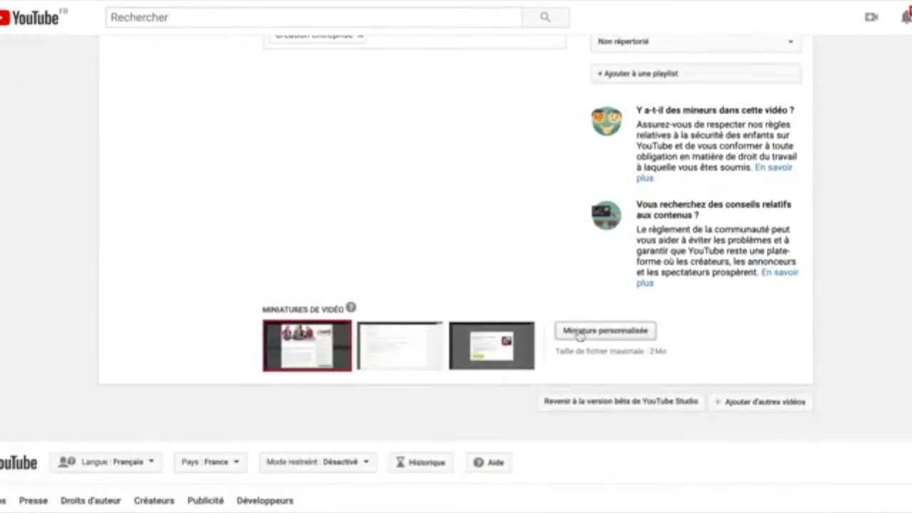
{"action": "left_click", "coordinate": [579, 333]}
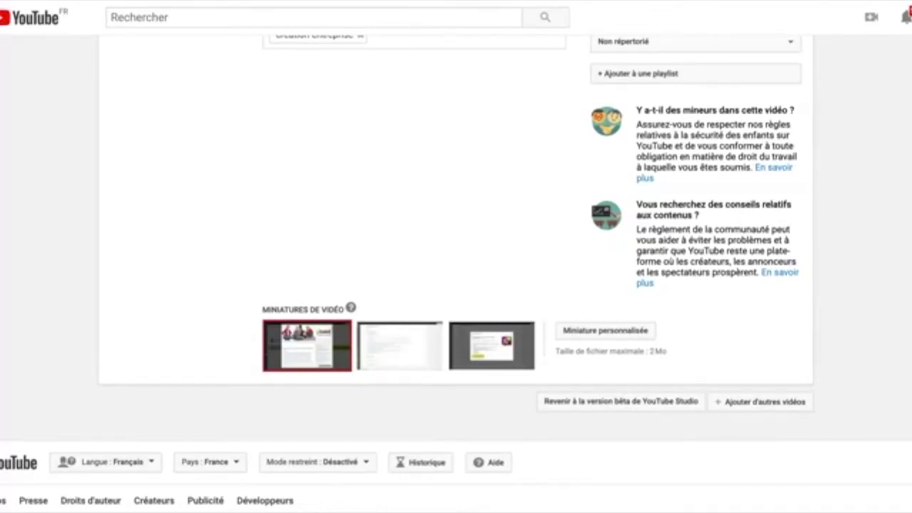
{"action": "scroll", "coordinate": [526, 183], "scroll_direction": "up", "scroll_amount": 5}
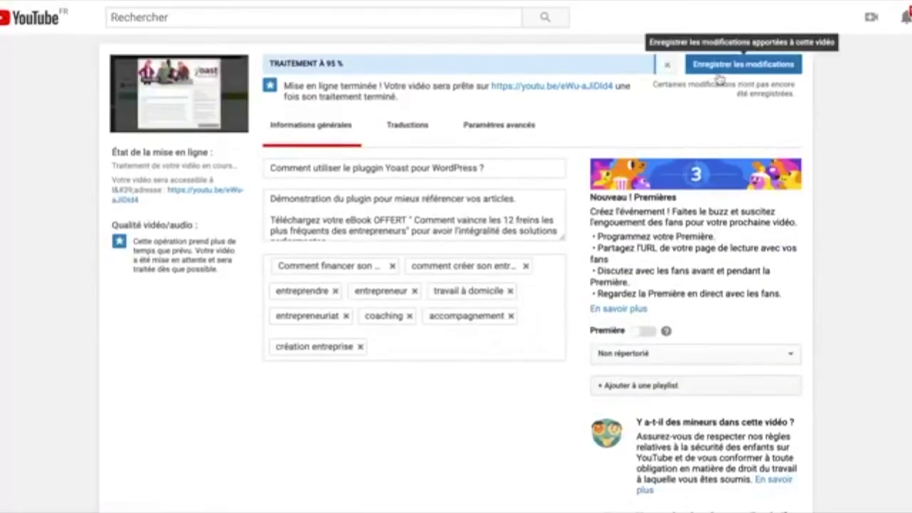
{"action": "left_click", "coordinate": [720, 72]}
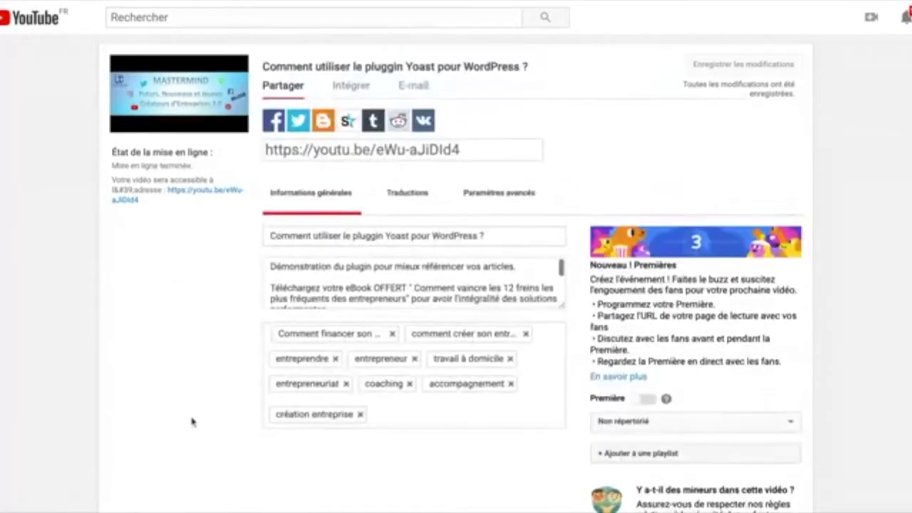
Step: Examine the processed video's page and its sharing options: the share link, the Intégrer code and the E-mail form
{"action": "scroll", "coordinate": [193, 421], "scroll_direction": "down", "scroll_amount": 6}
{"action": "scroll", "coordinate": [184, 335], "scroll_direction": "up", "scroll_amount": 6}
{"action": "scroll", "coordinate": [184, 335], "scroll_direction": "down", "scroll_amount": 6}
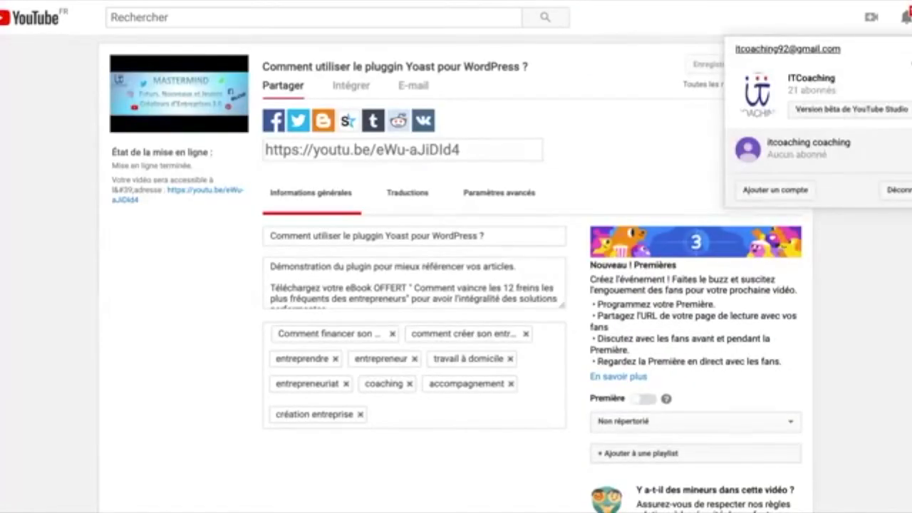
{"action": "left_click", "coordinate": [626, 51]}
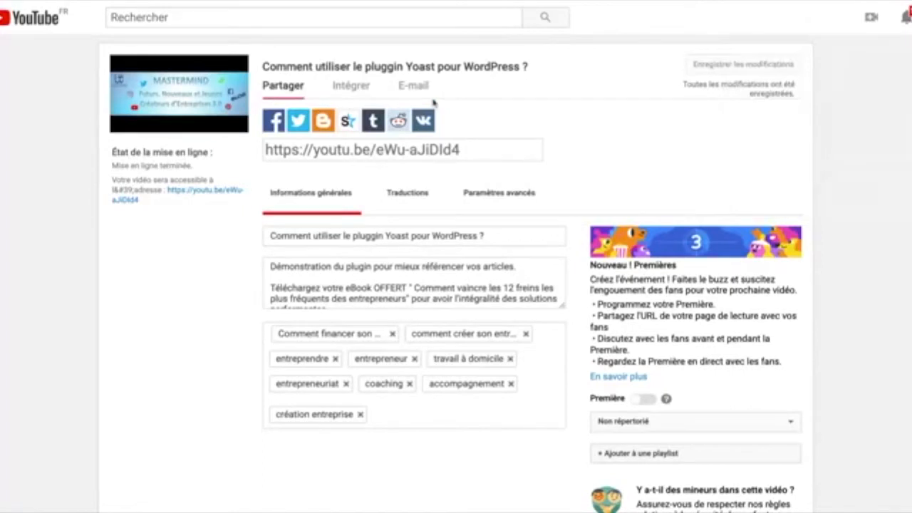
{"action": "left_click", "coordinate": [483, 155]}
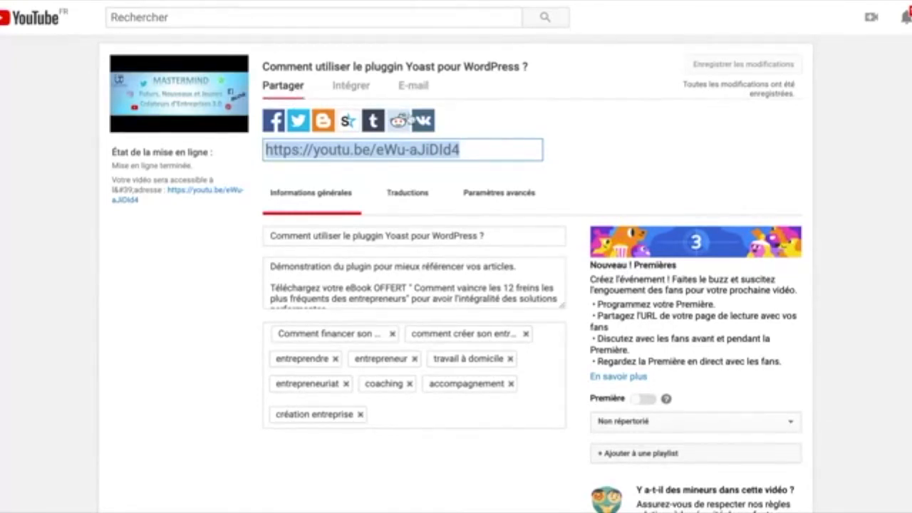
{"action": "left_click", "coordinate": [352, 87]}
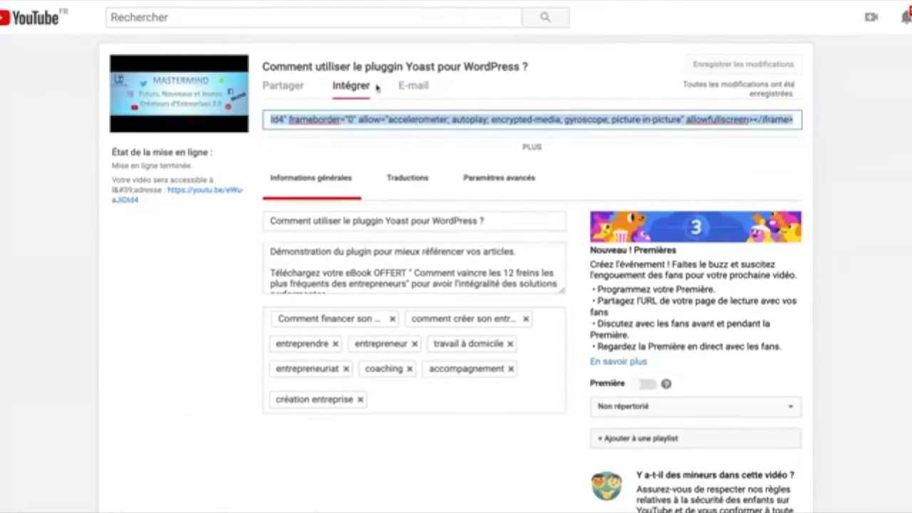
{"action": "left_click", "coordinate": [422, 92]}
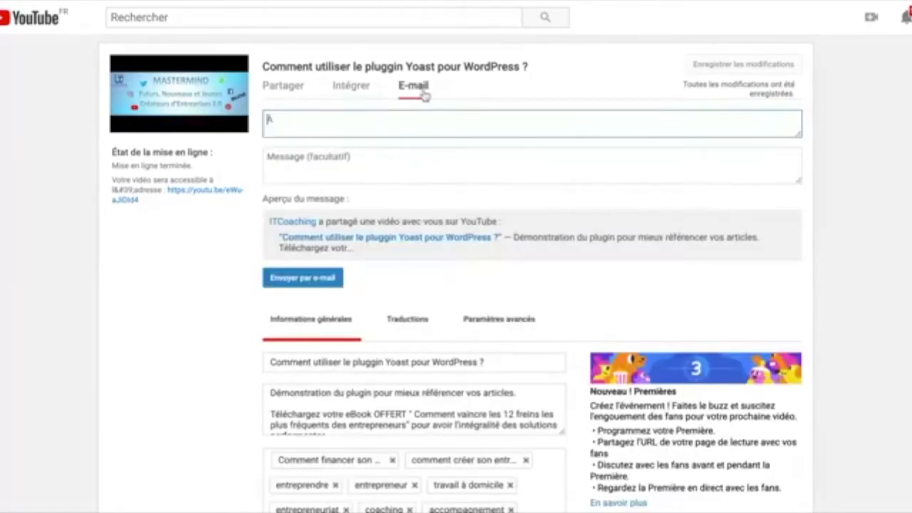
{"action": "left_click", "coordinate": [289, 89]}
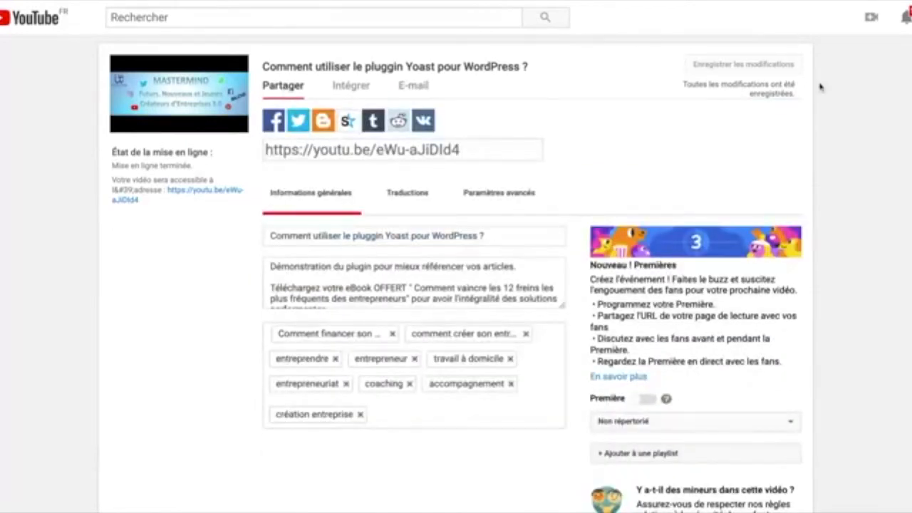
Step: Return to the YouTube Studio beta version and open the details of the Yoast video from the channel's videos
{"action": "left_click", "coordinate": [911, 17]}
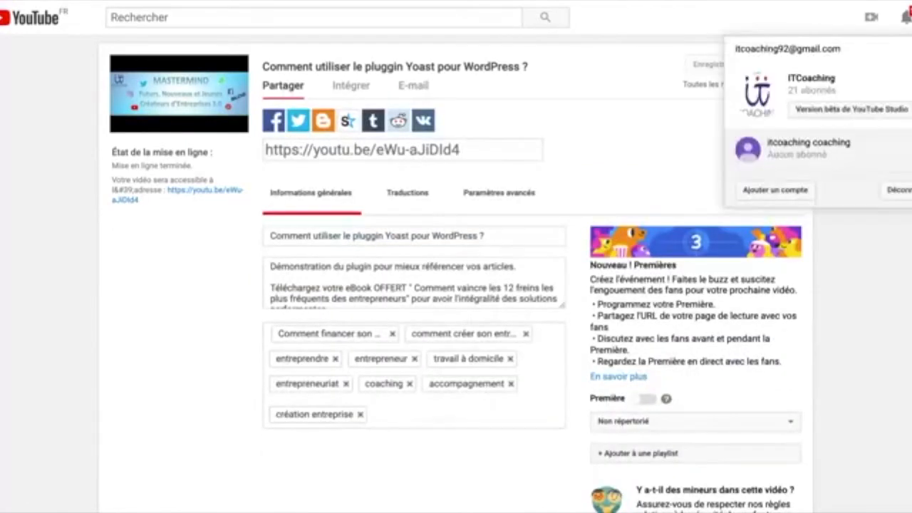
{"action": "left_click", "coordinate": [852, 113]}
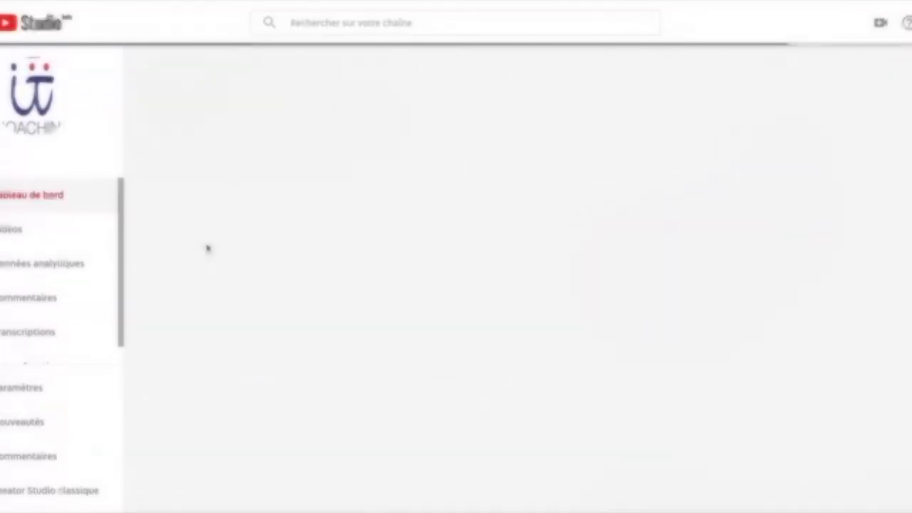
{"action": "left_click", "coordinate": [42, 228]}
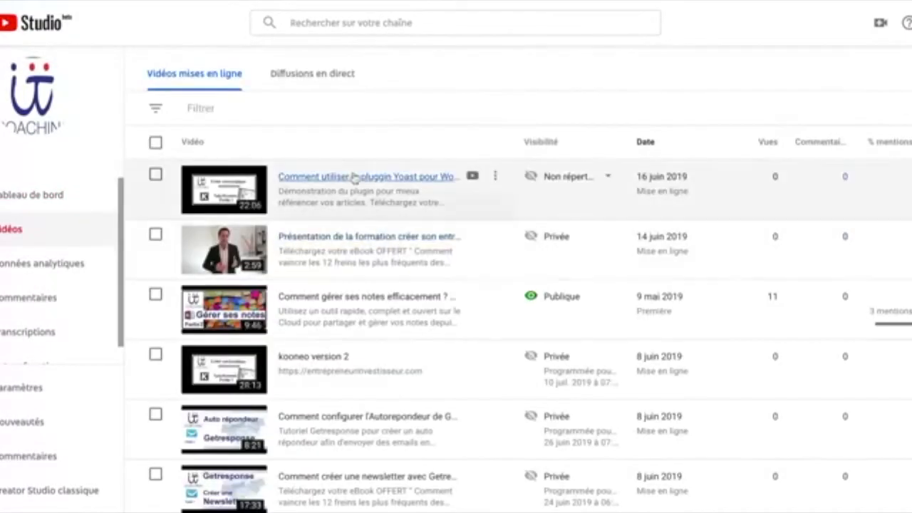
{"action": "left_click", "coordinate": [361, 177]}
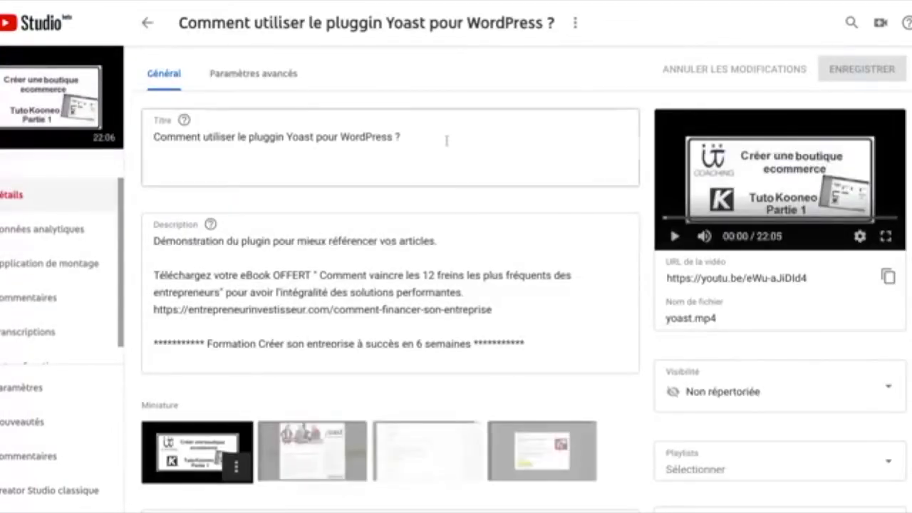
Step: Examine the video's general details, including title, description, thumbnail, tags, visibility, Fiches and Écran de fin, without changing them
{"action": "scroll", "coordinate": [447, 140], "scroll_direction": "down", "scroll_amount": 1}
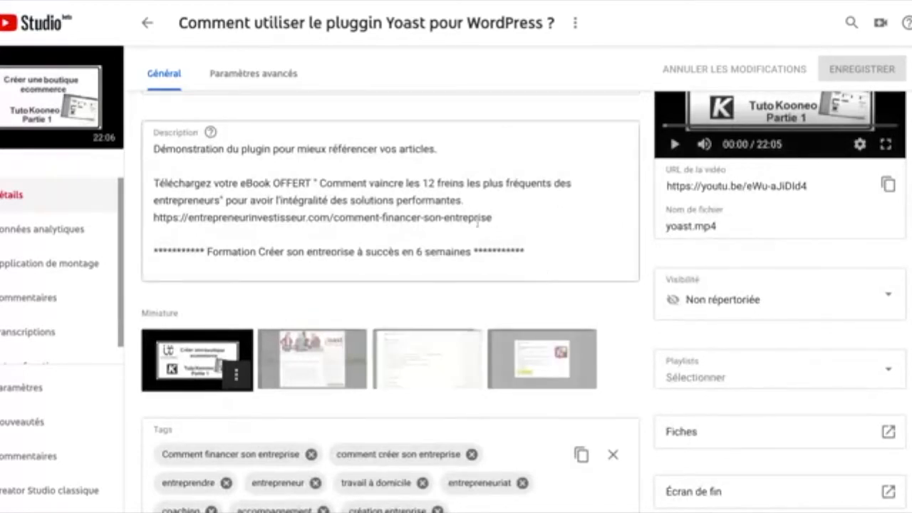
{"action": "scroll", "coordinate": [563, 271], "scroll_direction": "down", "scroll_amount": 3}
{"action": "scroll", "coordinate": [573, 271], "scroll_direction": "down", "scroll_amount": 4}
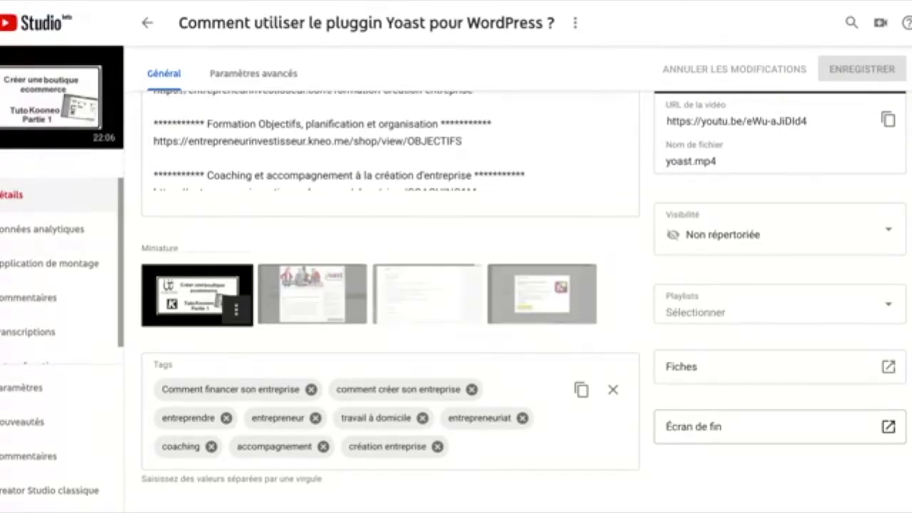
{"action": "left_click", "coordinate": [197, 160]}
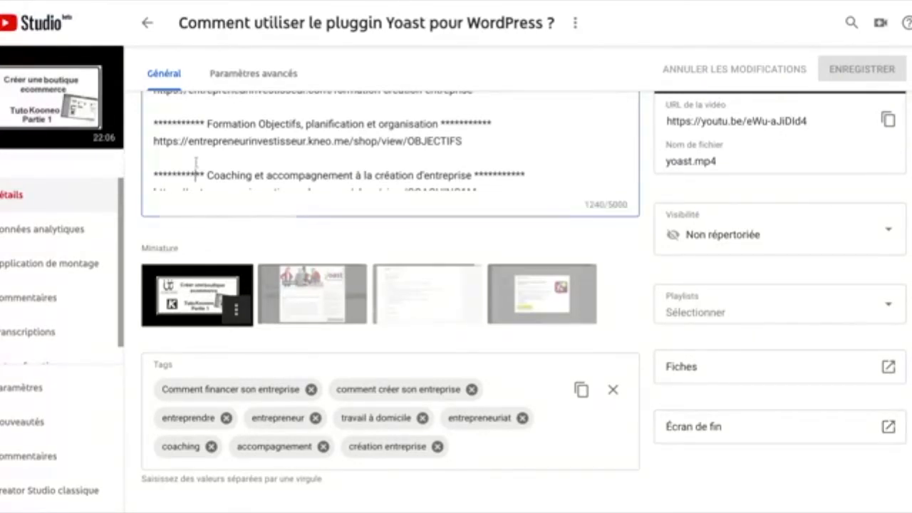
{"action": "left_click", "coordinate": [242, 4]}
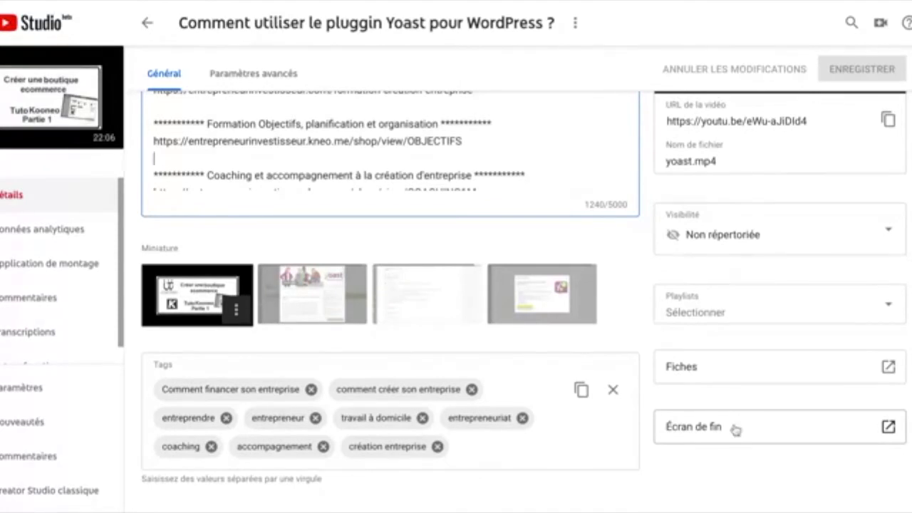
{"action": "scroll", "coordinate": [554, 302], "scroll_direction": "up", "scroll_amount": 2}
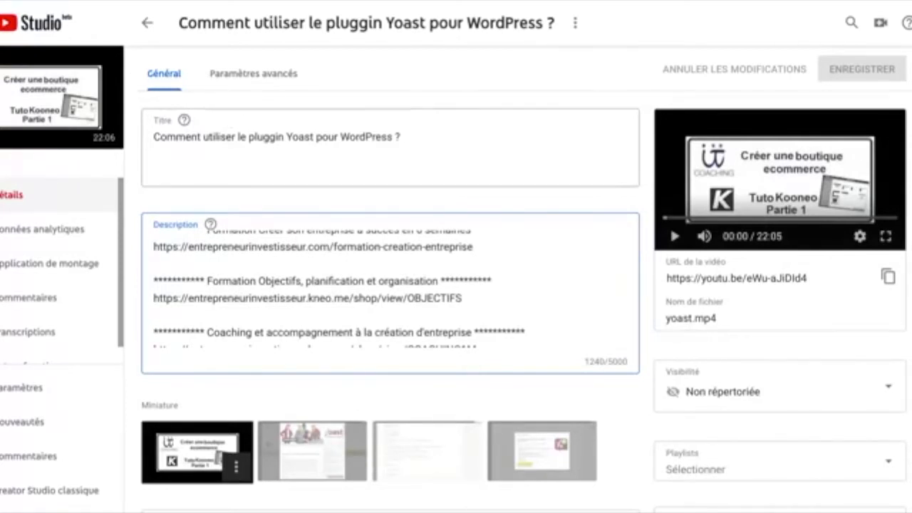
{"action": "left_click", "coordinate": [191, 153]}
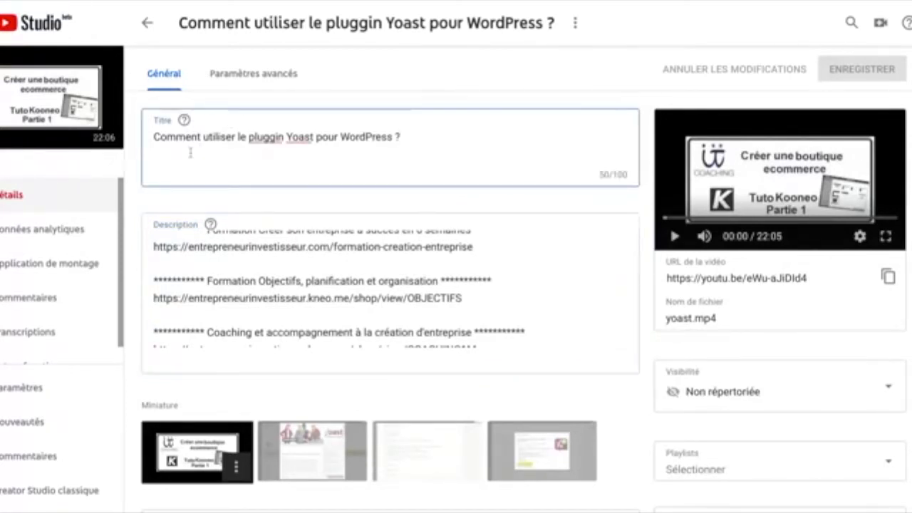
Step: Examine the video's Paramètres avancés in the beta version and return to the channel's video list
{"action": "left_click", "coordinate": [238, 85]}
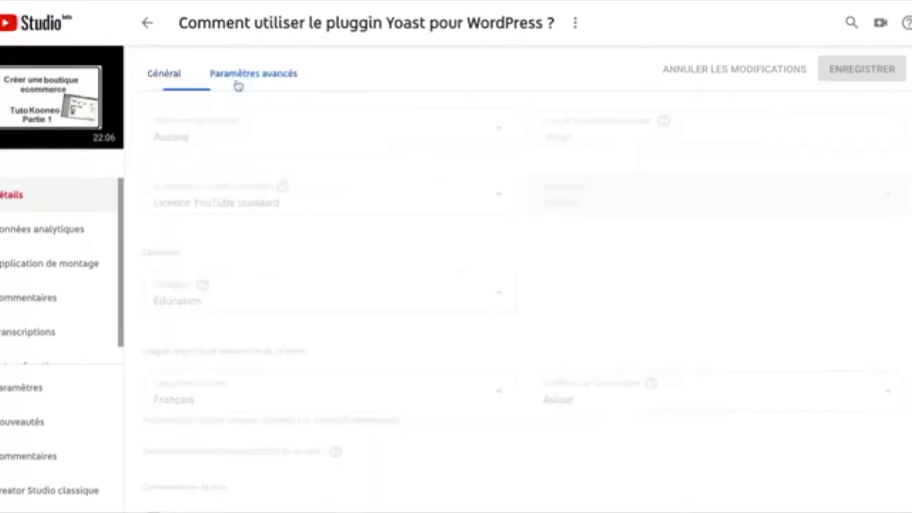
{"action": "scroll", "coordinate": [392, 318], "scroll_direction": "down", "scroll_amount": 5}
{"action": "scroll", "coordinate": [392, 318], "scroll_direction": "up", "scroll_amount": 5}
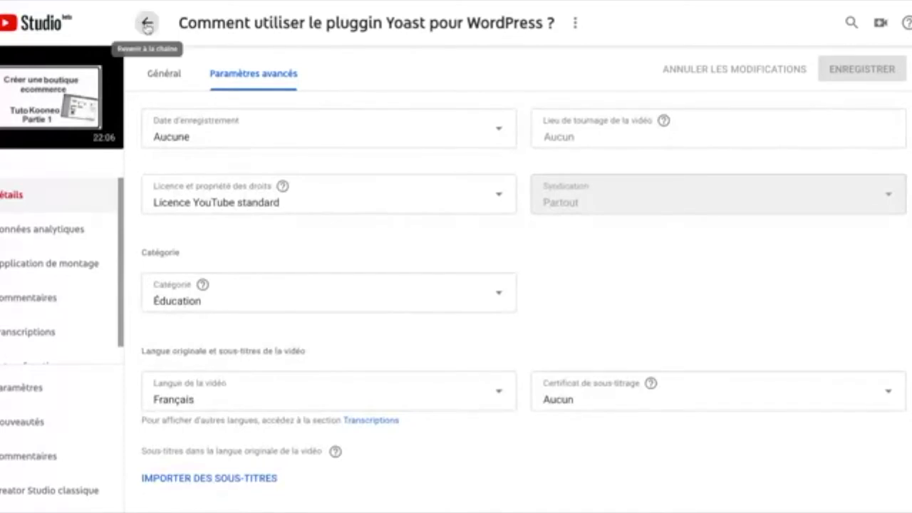
{"action": "left_click", "coordinate": [147, 25]}
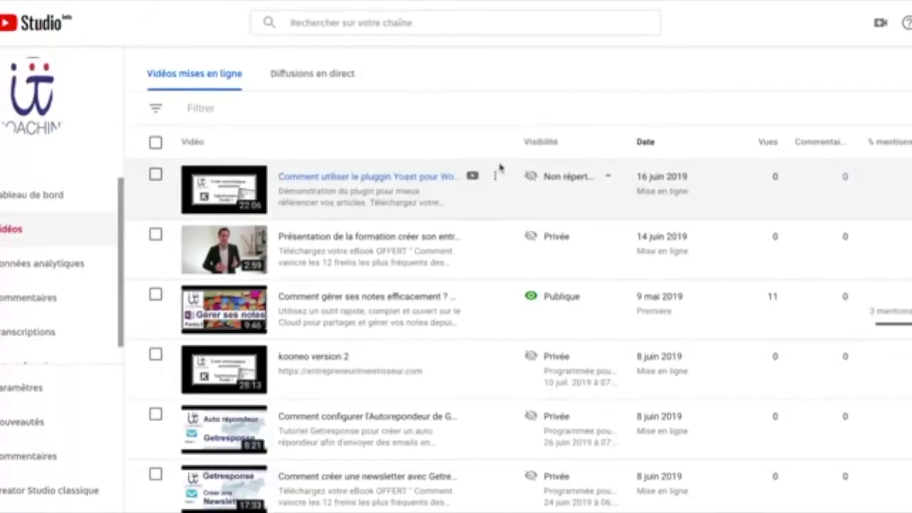
Step: Examine the Yoast video's quick title and description editor, cancel it without changes, and create a share link
{"action": "left_click", "coordinate": [495, 176]}
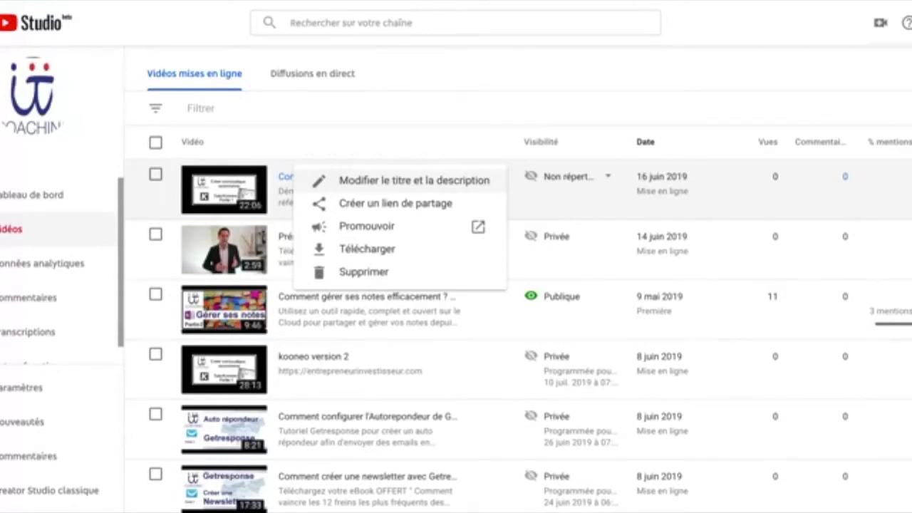
{"action": "left_click", "coordinate": [412, 183]}
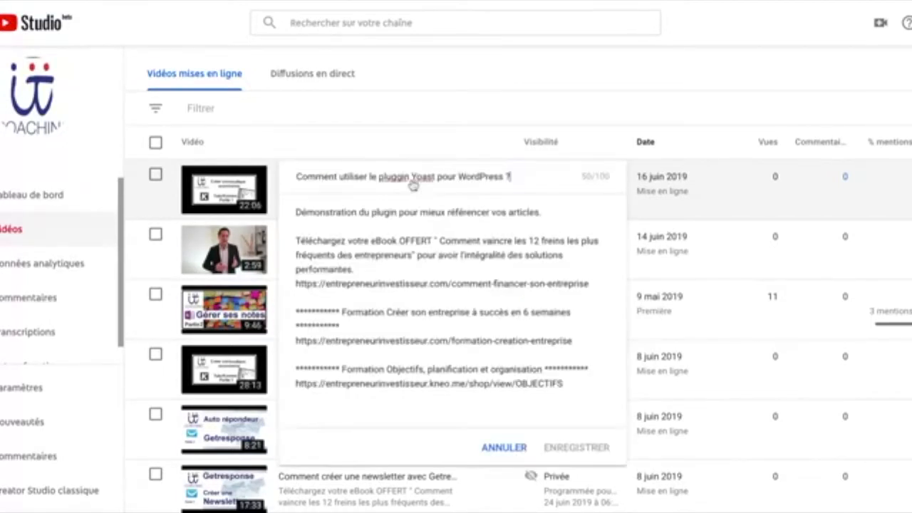
{"action": "left_click", "coordinate": [521, 448]}
{"action": "left_click", "coordinate": [495, 176]}
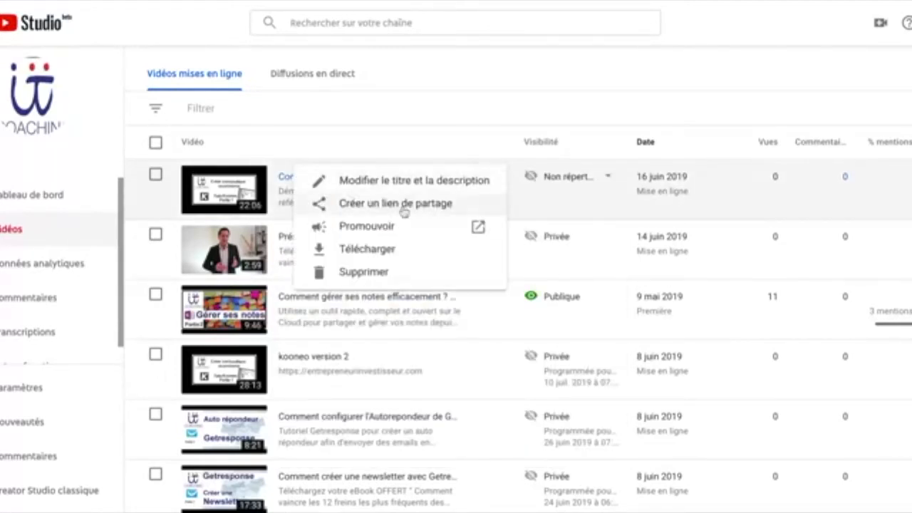
{"action": "left_click", "coordinate": [404, 211]}
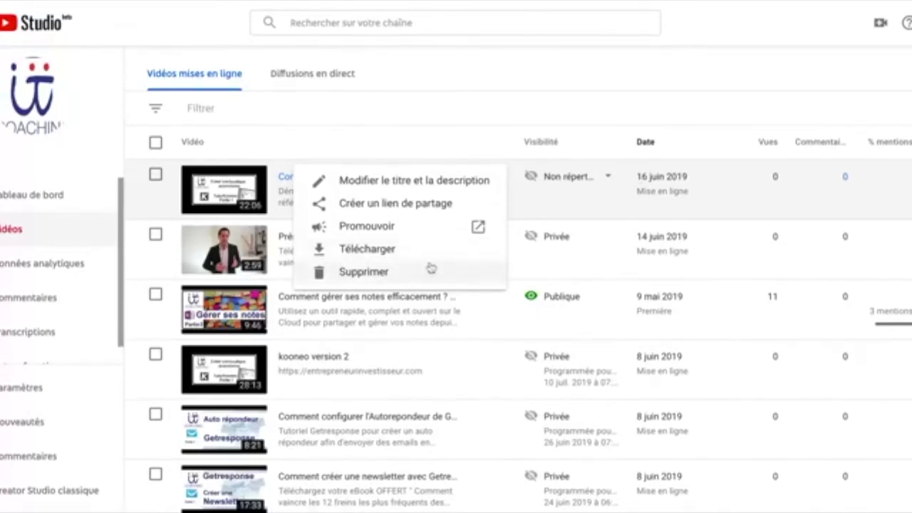
Step: Permanently delete the Yoast video from the channel, acknowledging that the deletion is definitive
{"action": "left_click", "coordinate": [428, 272]}
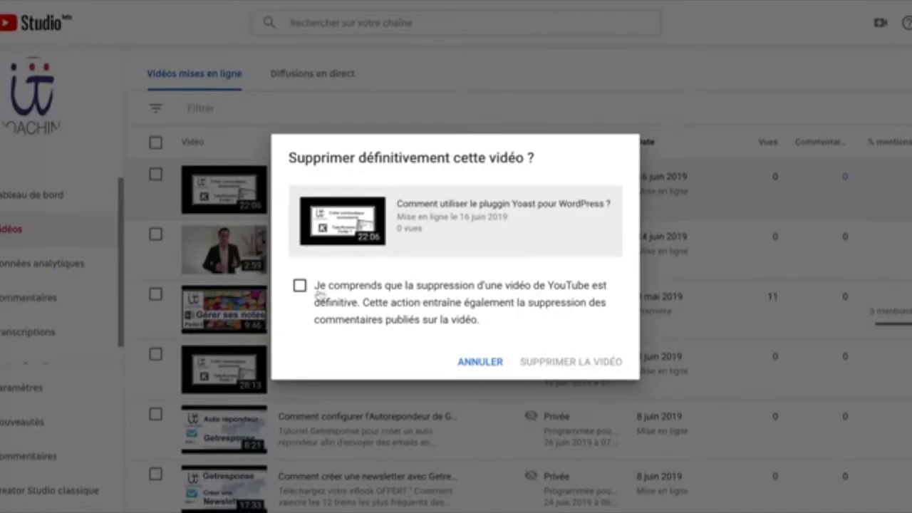
{"action": "left_click", "coordinate": [299, 286]}
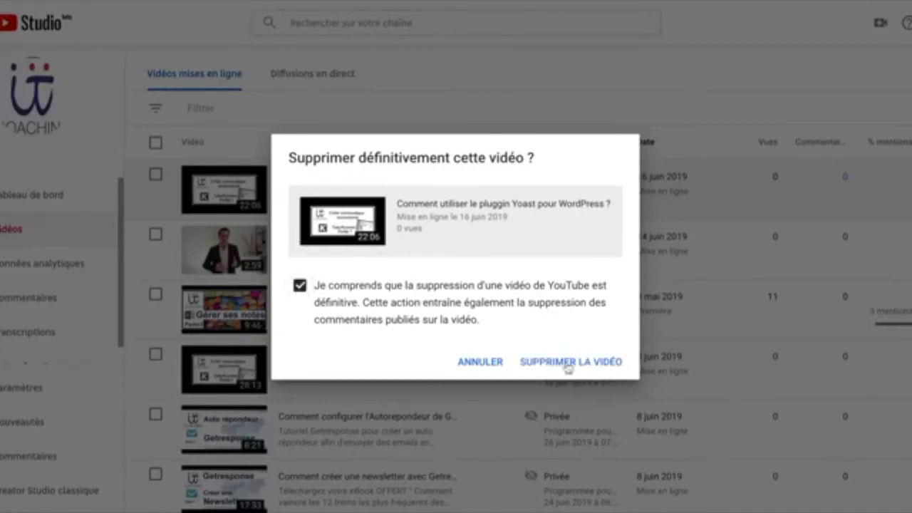
{"action": "left_click", "coordinate": [568, 362]}
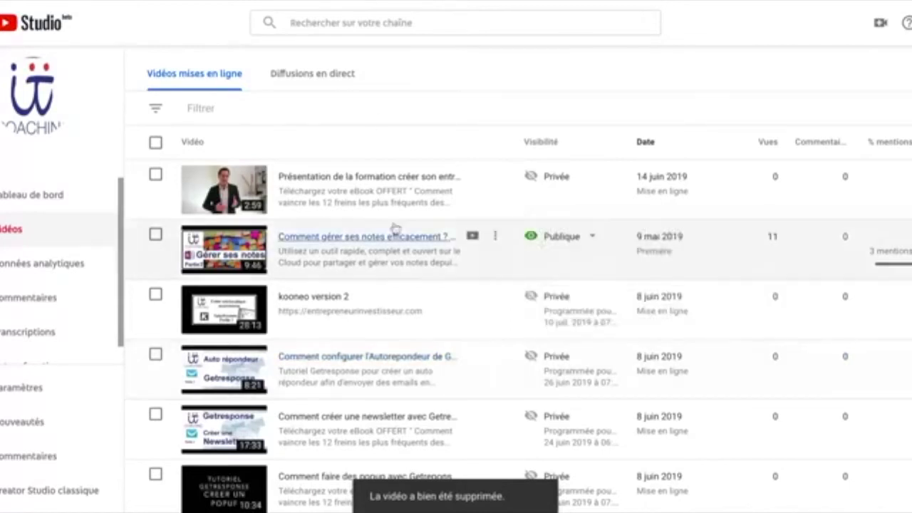
Step: Examine the channel's Diffusions en direct list and return to Vidéos mises en ligne
{"action": "left_click", "coordinate": [288, 75]}
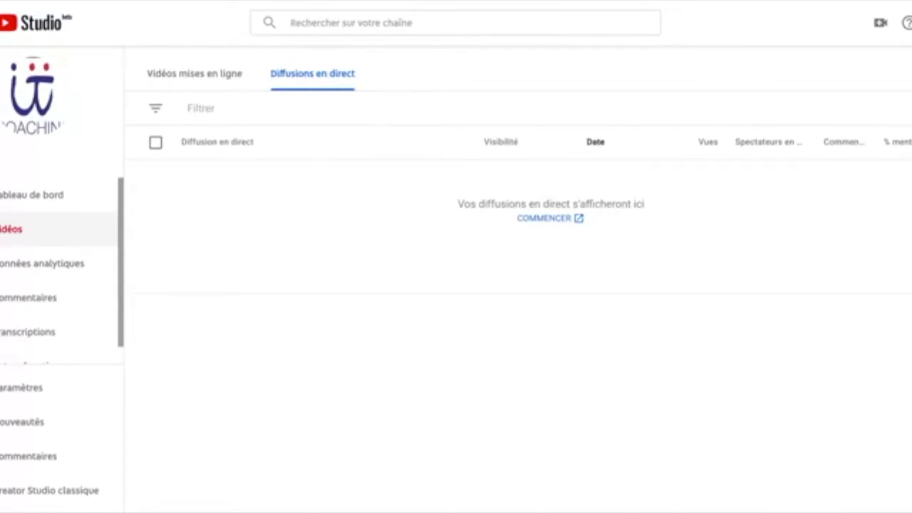
{"action": "left_click_drag", "start_coordinate": [456, 203], "coordinate": [499, 223]}
{"action": "left_click", "coordinate": [474, 209]}
{"action": "left_click_drag", "start_coordinate": [457, 204], "coordinate": [645, 205]}
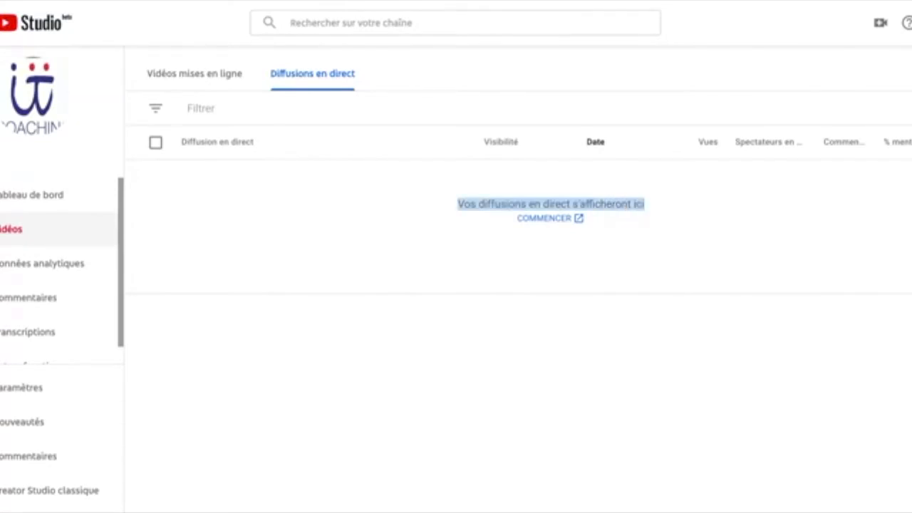
{"action": "left_click", "coordinate": [603, 203]}
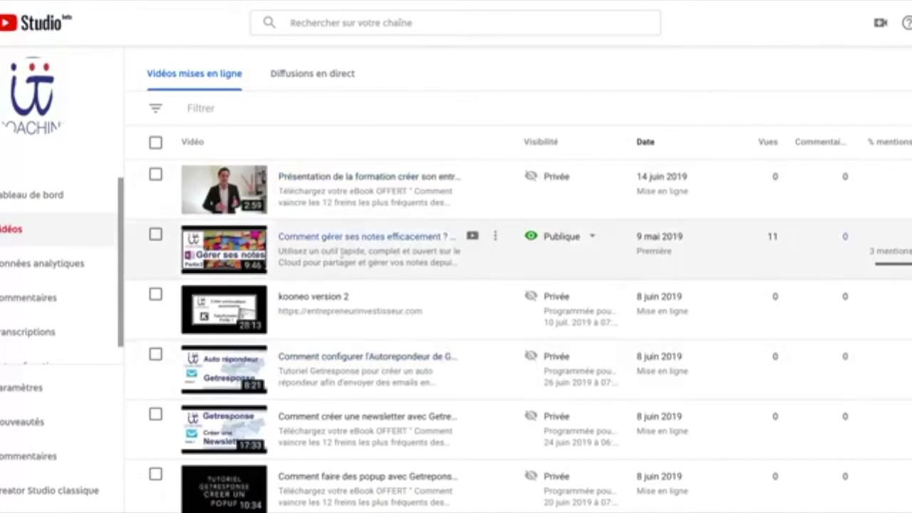
Step: Review the channel's uploaded videos down to those of March 2019, checking their visibility, dates, views and comments
{"action": "scroll", "coordinate": [342, 253], "scroll_direction": "down", "scroll_amount": 5}
{"action": "scroll", "coordinate": [342, 253], "scroll_direction": "up", "scroll_amount": 5}
{"action": "scroll", "coordinate": [456, 267], "scroll_direction": "down", "scroll_amount": 10}
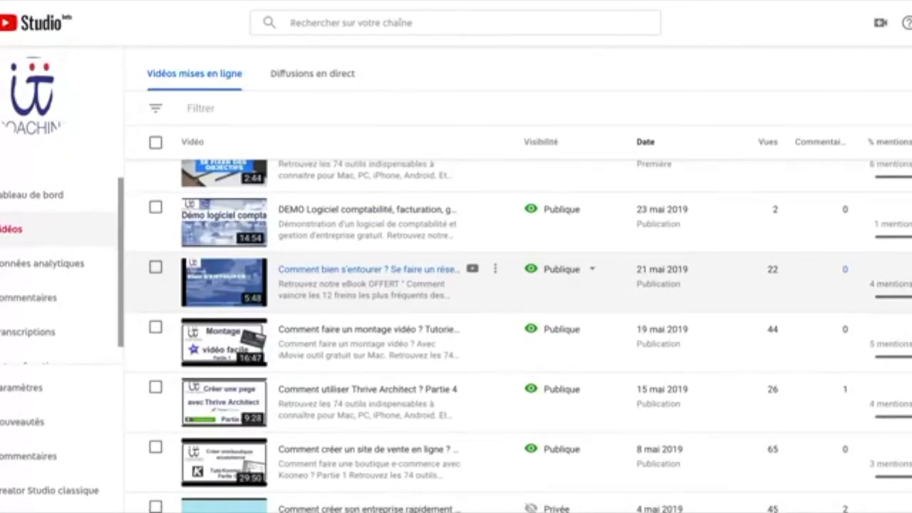
{"action": "scroll", "coordinate": [499, 320], "scroll_direction": "down", "scroll_amount": 6}
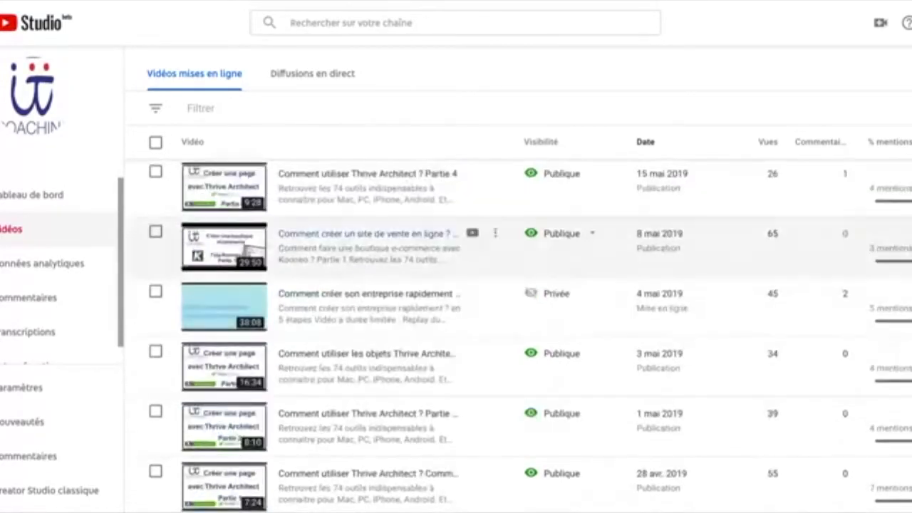
{"action": "scroll", "coordinate": [456, 249], "scroll_direction": "down", "scroll_amount": 2}
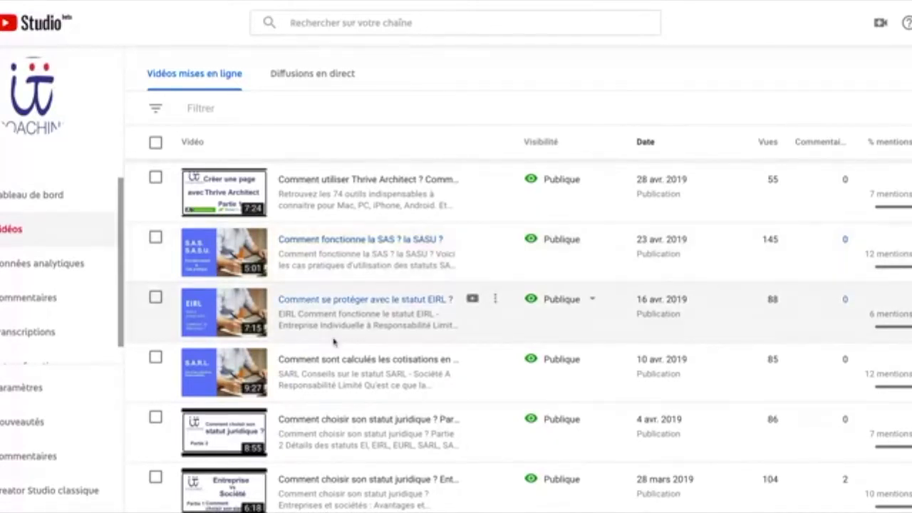
{"action": "scroll", "coordinate": [335, 343], "scroll_direction": "down", "scroll_amount": 2}
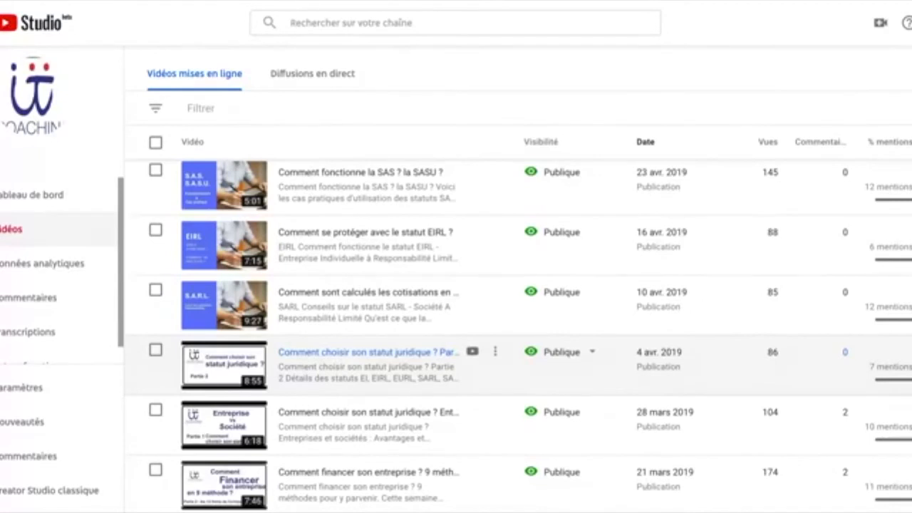
{"action": "scroll", "coordinate": [357, 349], "scroll_direction": "down", "scroll_amount": 3}
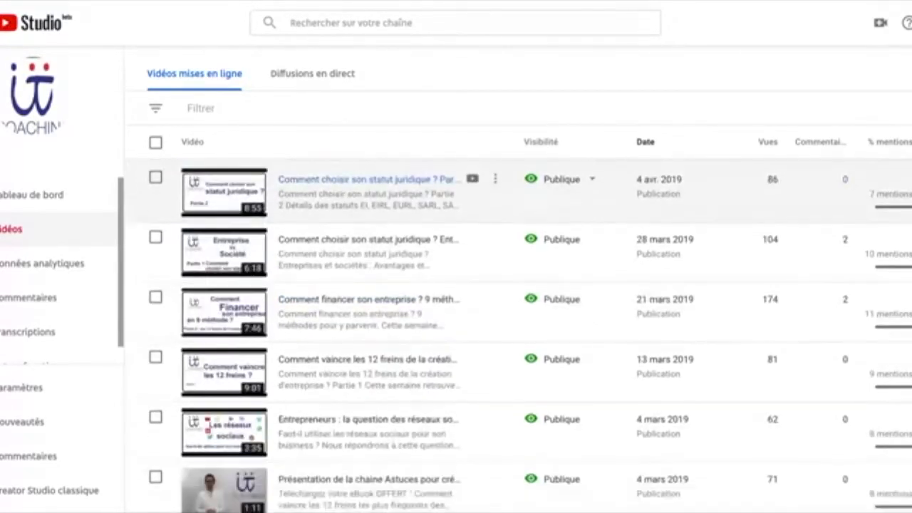
{"action": "scroll", "coordinate": [357, 344], "scroll_direction": "up", "scroll_amount": 1}
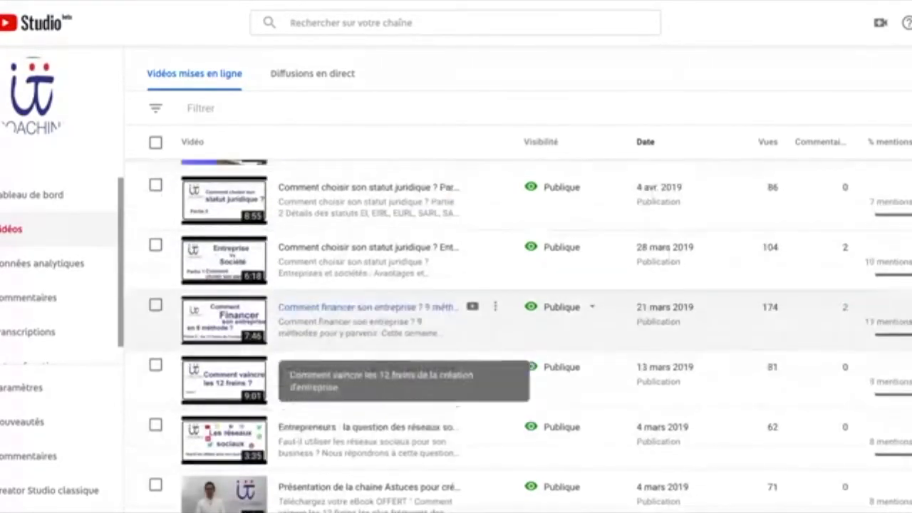
{"action": "scroll", "coordinate": [57, 342], "scroll_direction": "down", "scroll_amount": 1}
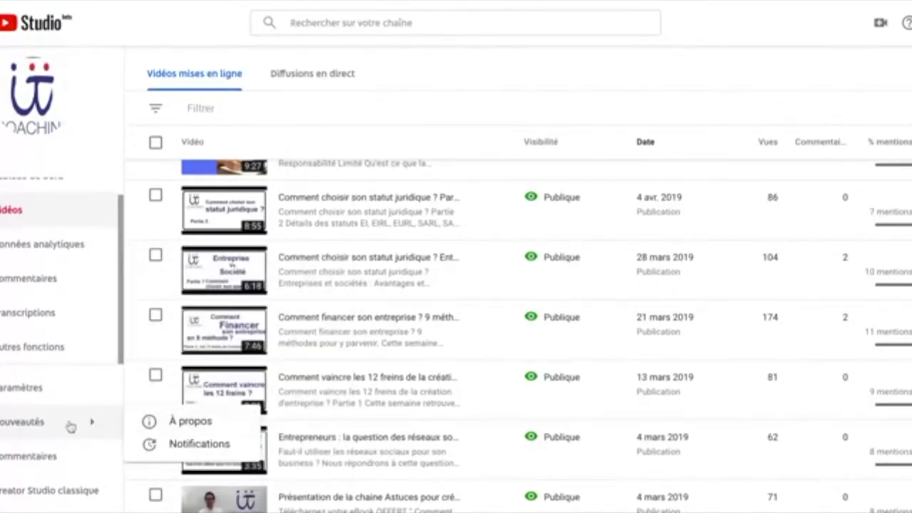
Step: Open the ITCoaching channel page and examine the banner sources Galerie, Vos photos and Importer des photos, then cancel without changing the image
{"action": "left_click", "coordinate": [34, 96]}
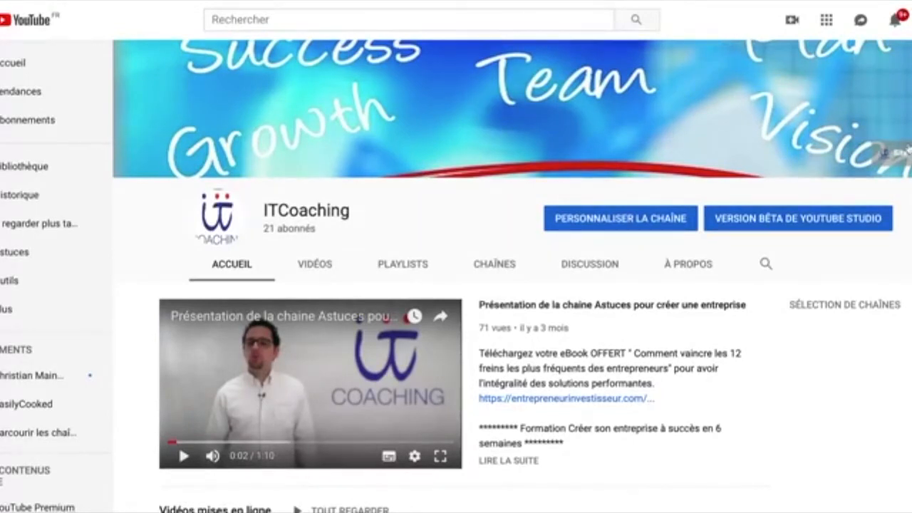
{"action": "left_click", "coordinate": [909, 54]}
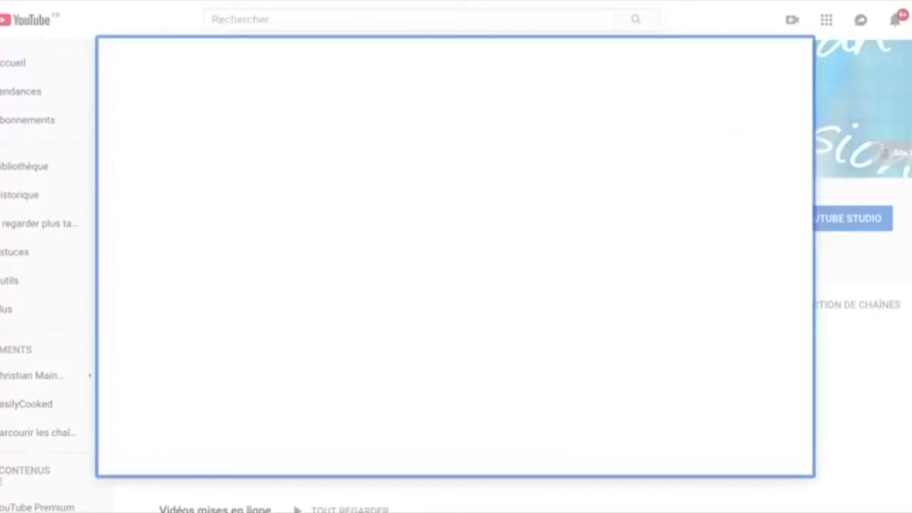
{"action": "left_click", "coordinate": [263, 103]}
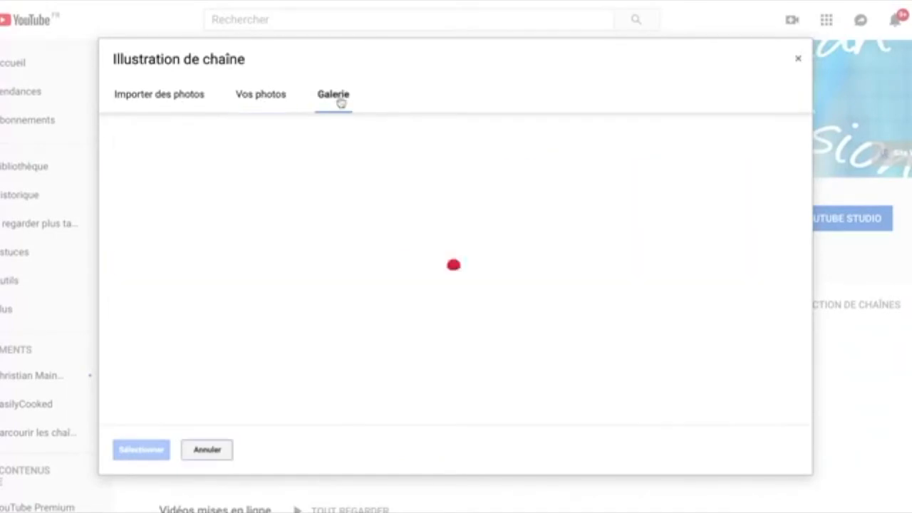
{"action": "scroll", "coordinate": [337, 235], "scroll_direction": "down", "scroll_amount": 1}
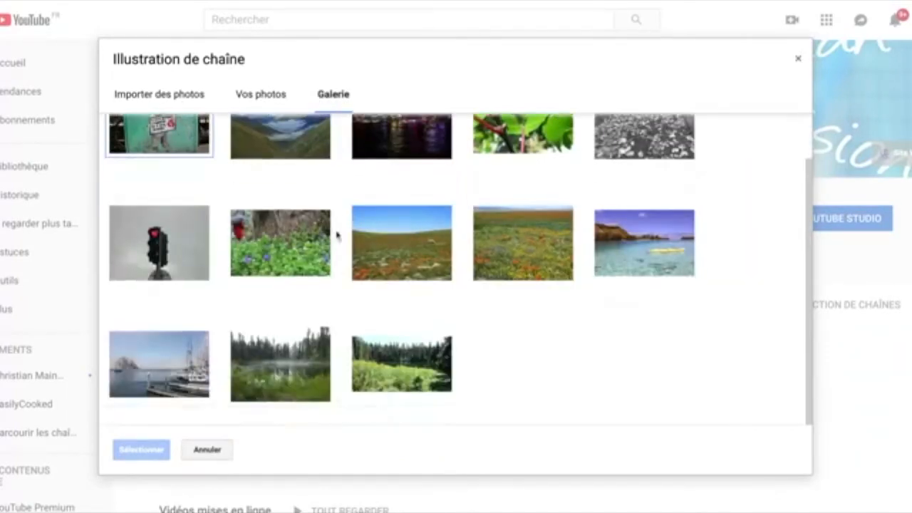
{"action": "scroll", "coordinate": [337, 235], "scroll_direction": "up", "scroll_amount": 1}
{"action": "left_click", "coordinate": [271, 101]}
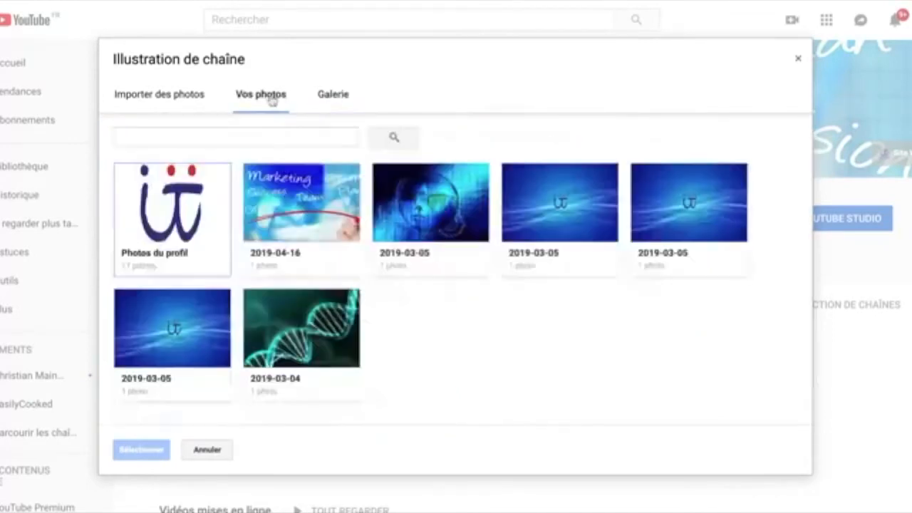
{"action": "left_click", "coordinate": [186, 96]}
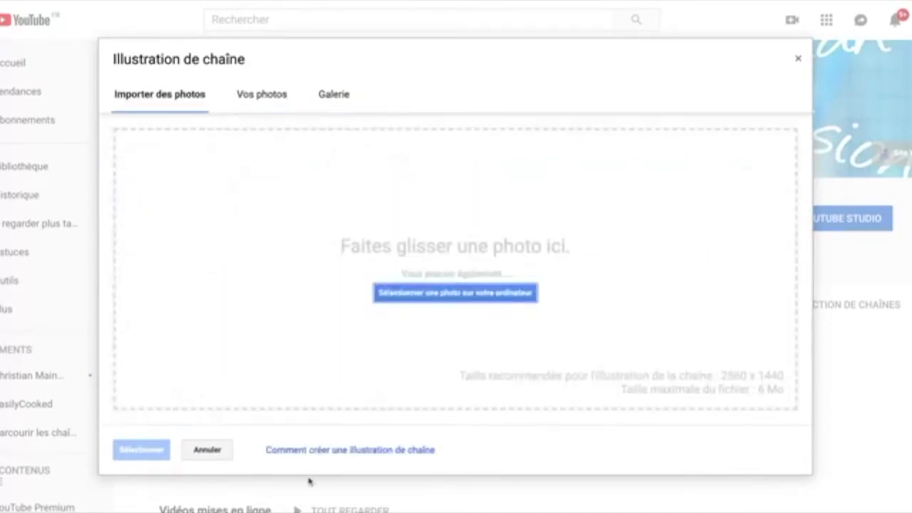
{"action": "left_click", "coordinate": [207, 454]}
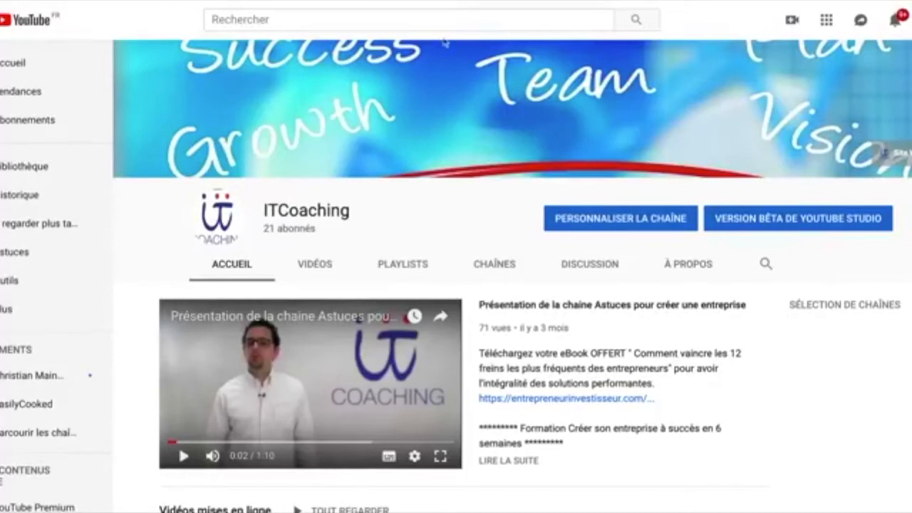
Step: Look over the channel home page, open its customization view and examine the sections for subscribers and uploaded videos
{"action": "scroll", "coordinate": [525, 129], "scroll_direction": "down", "scroll_amount": 2}
{"action": "scroll", "coordinate": [525, 129], "scroll_direction": "up", "scroll_amount": 1}
{"action": "scroll", "coordinate": [526, 129], "scroll_direction": "down", "scroll_amount": 1}
{"action": "scroll", "coordinate": [512, 276], "scroll_direction": "up", "scroll_amount": 2}
{"action": "left_click", "coordinate": [615, 220]}
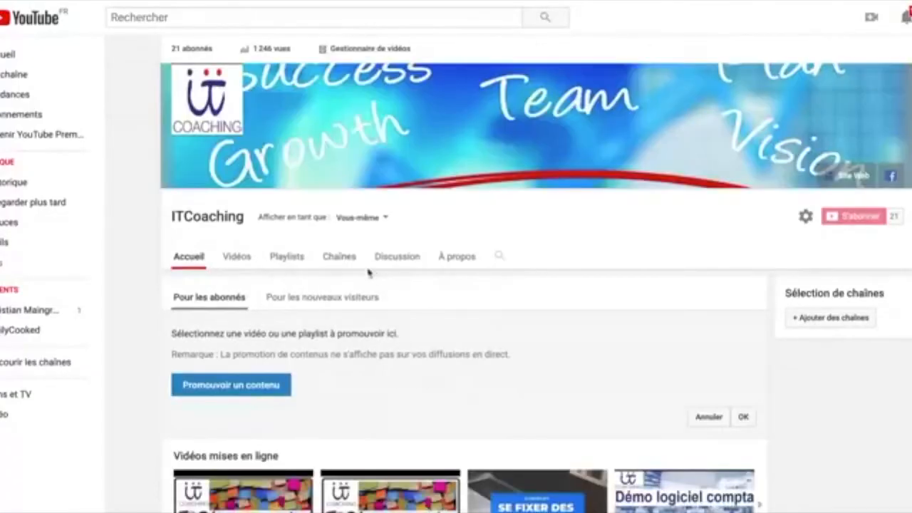
{"action": "scroll", "coordinate": [336, 317], "scroll_direction": "down", "scroll_amount": 3}
{"action": "scroll", "coordinate": [335, 318], "scroll_direction": "up", "scroll_amount": 2}
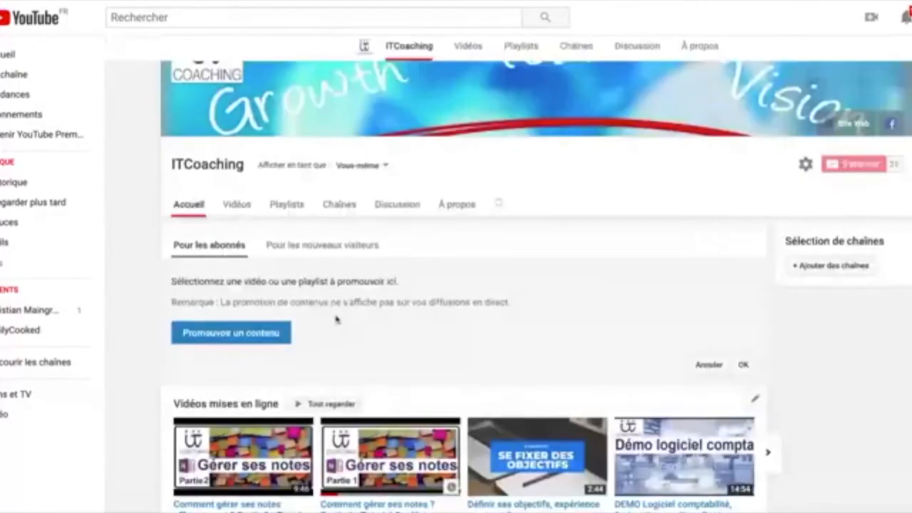
{"action": "scroll", "coordinate": [484, 118], "scroll_direction": "up", "scroll_amount": 1}
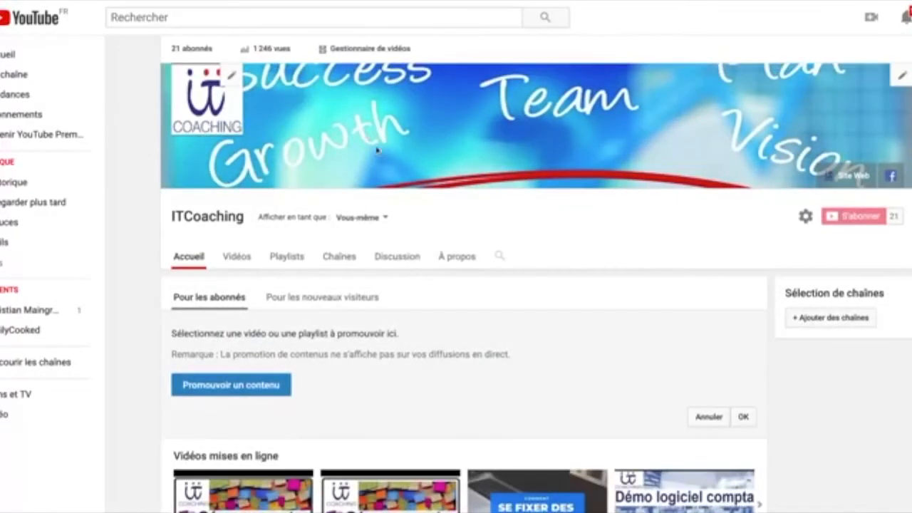
Step: Examine the channel's Vidéos, Playlists, Chaînes and Discussion sections in the customization view
{"action": "left_click", "coordinate": [237, 257]}
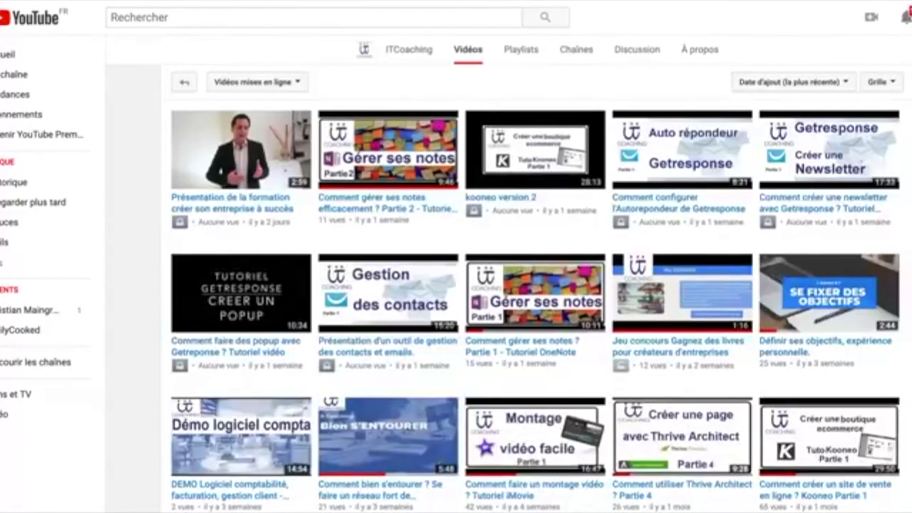
{"action": "scroll", "coordinate": [242, 261], "scroll_direction": "down", "scroll_amount": 6}
{"action": "scroll", "coordinate": [293, 266], "scroll_direction": "up", "scroll_amount": 10}
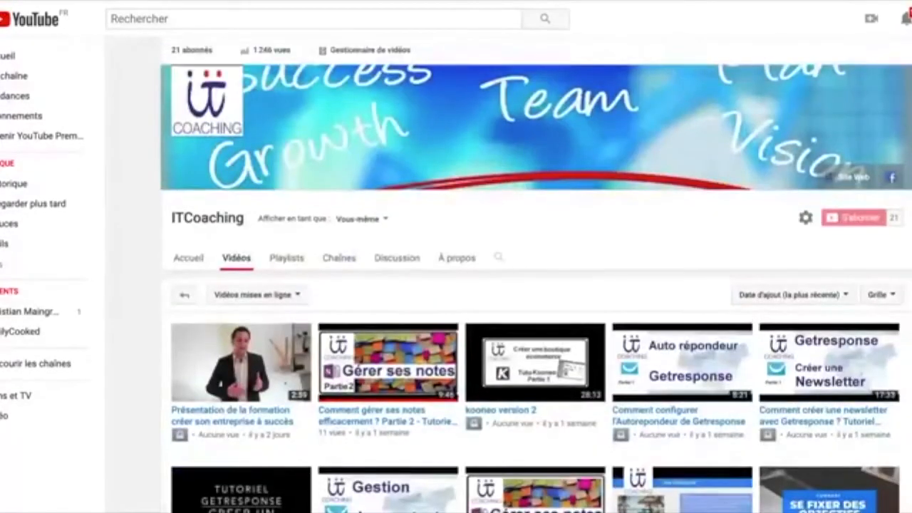
{"action": "left_click", "coordinate": [294, 267]}
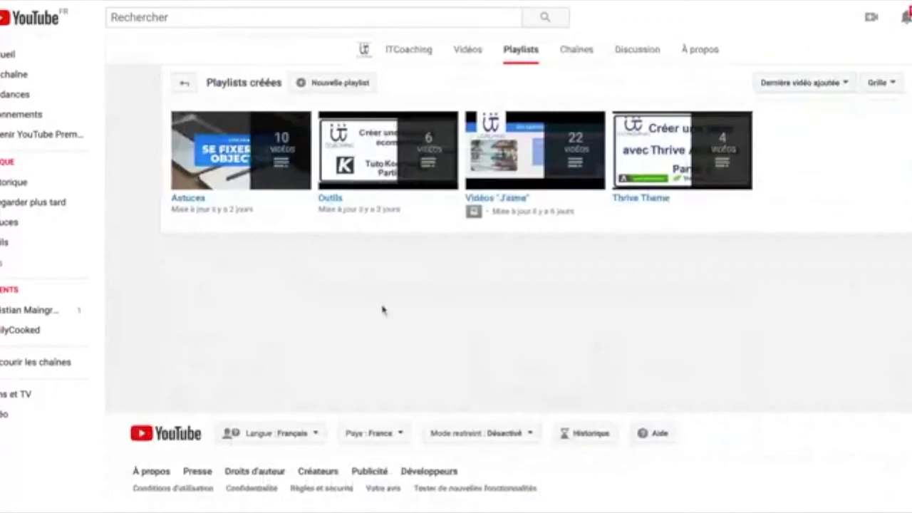
{"action": "scroll", "coordinate": [381, 307], "scroll_direction": "up", "scroll_amount": 3}
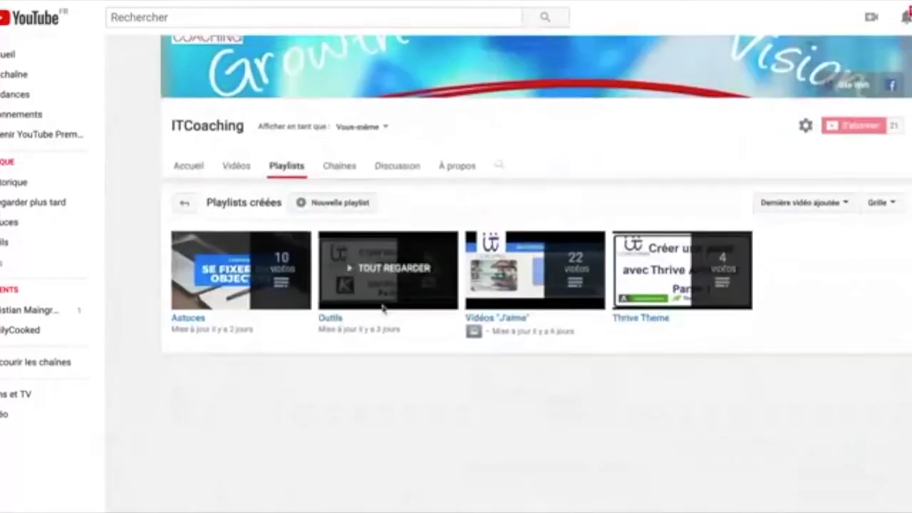
{"action": "left_click", "coordinate": [348, 166]}
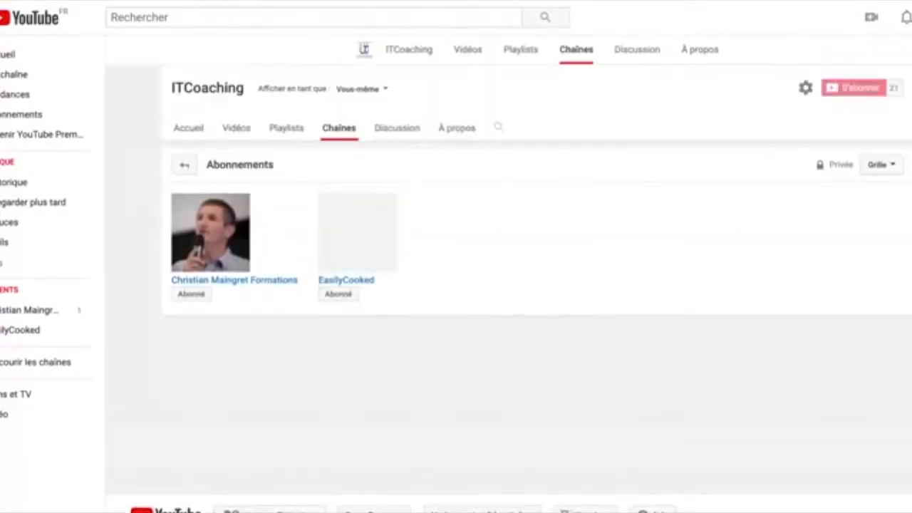
{"action": "left_click", "coordinate": [397, 126]}
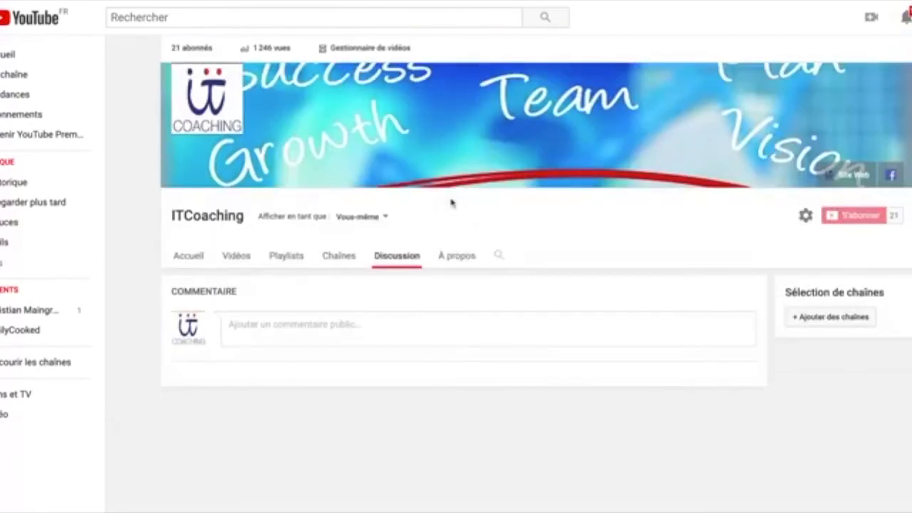
Step: Open the channel's À propos section and examine its description text
{"action": "left_click", "coordinate": [460, 258]}
{"action": "scroll", "coordinate": [459, 266], "scroll_direction": "up", "scroll_amount": 2}
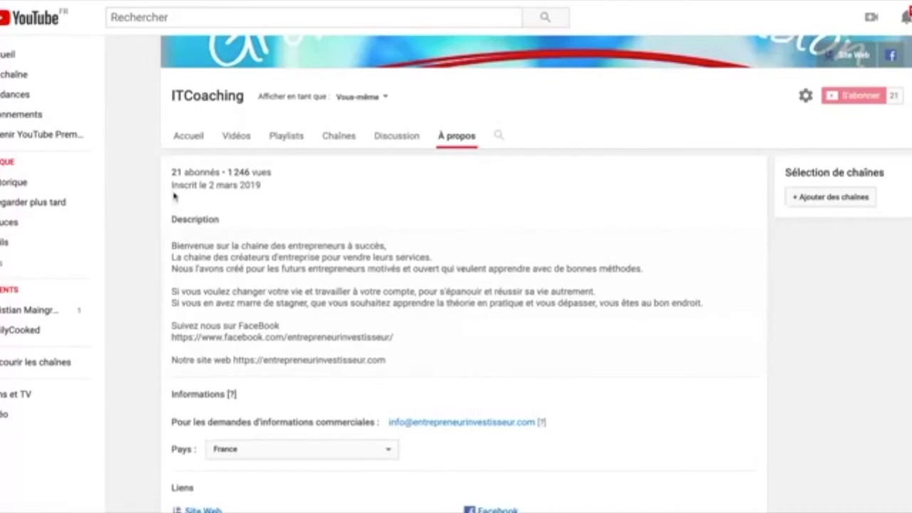
{"action": "left_click_drag", "start_coordinate": [171, 213], "coordinate": [439, 340]}
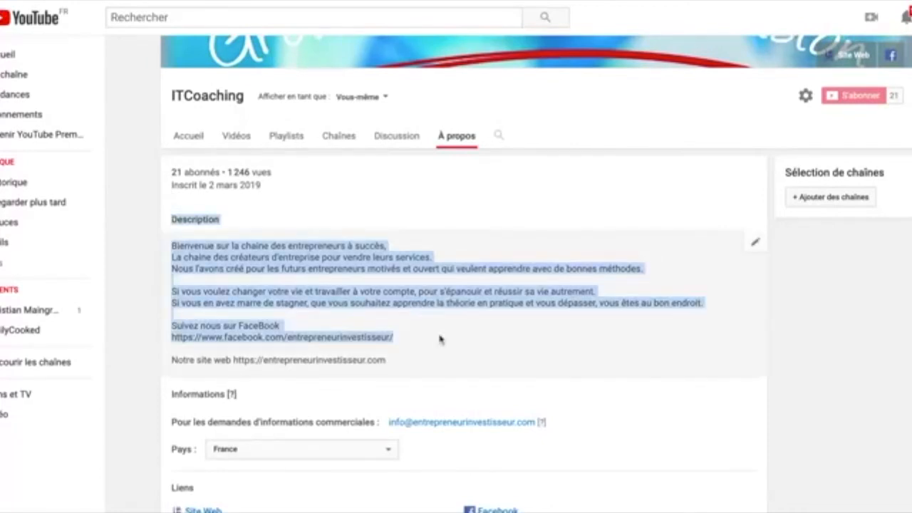
Step: In the channel description, move the "Suivez nous sur FaceBook" text and its link below the "Notre site web" line and remove the extra blank line
{"action": "left_click", "coordinate": [439, 340]}
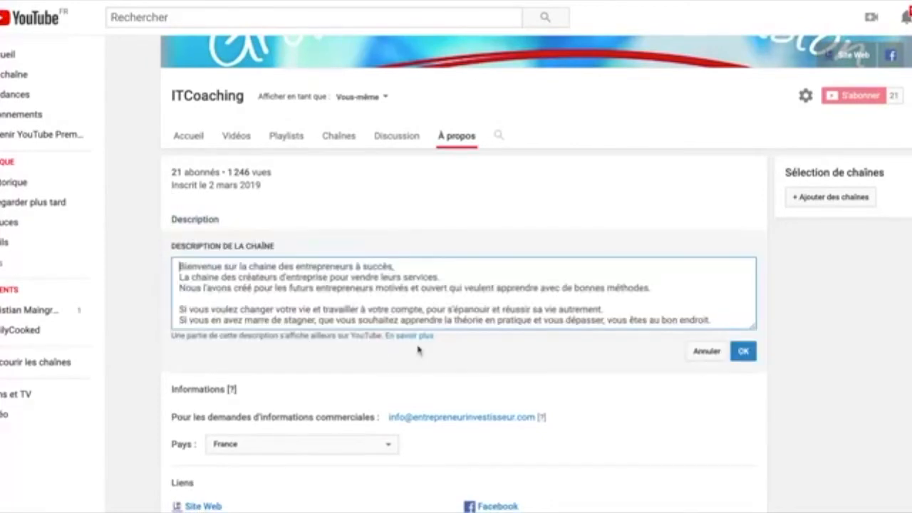
{"action": "left_click", "coordinate": [704, 351]}
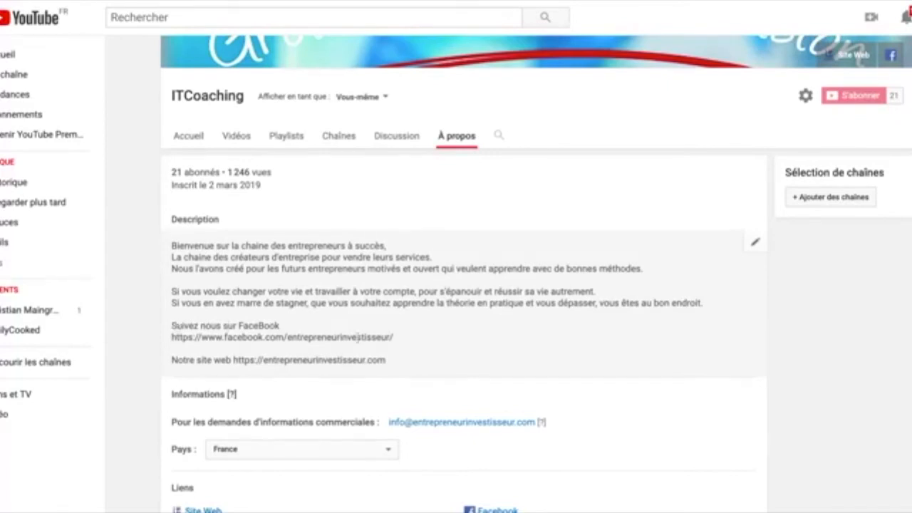
{"action": "triple_click", "coordinate": [393, 343]}
{"action": "key", "text": "super+c"}
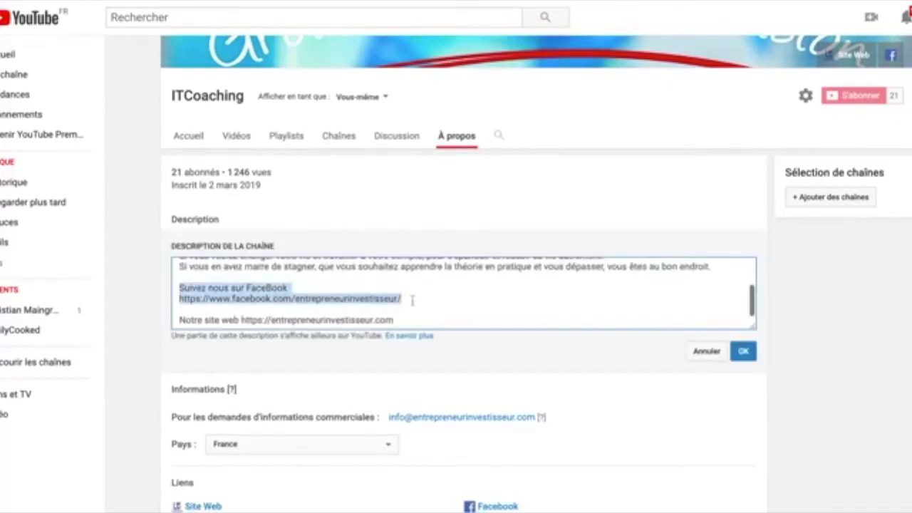
{"action": "key", "text": "BackSpace"}
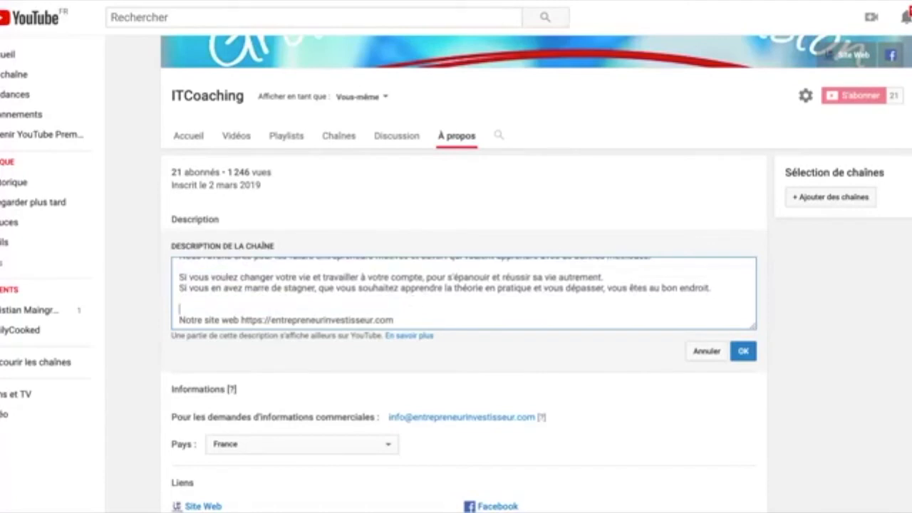
{"action": "key", "text": "Return"}
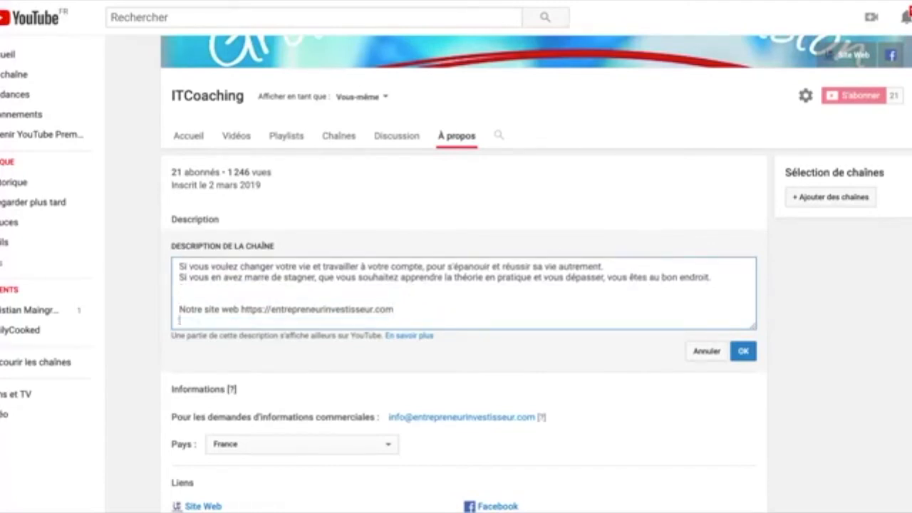
{"action": "key", "text": "super+v"}
{"action": "key", "text": "Return"}
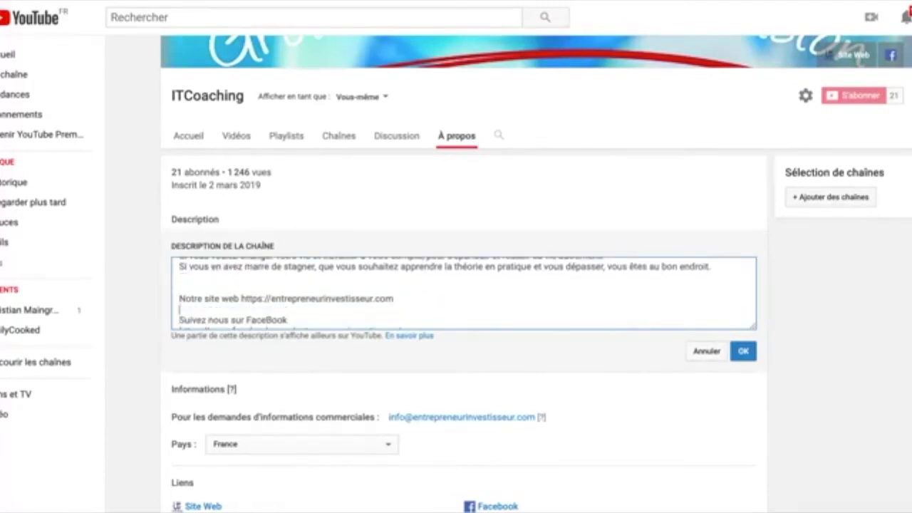
{"action": "left_click", "coordinate": [184, 285]}
{"action": "key", "text": "BackSpace"}
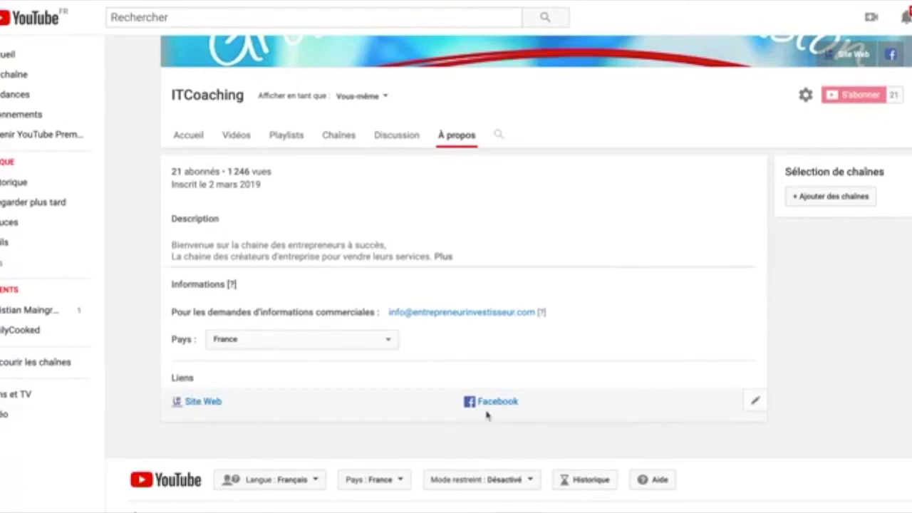
Step: Return to the channel's Accueil section, and go from YouTube Studio to the main YouTube site
{"action": "scroll", "coordinate": [503, 404], "scroll_direction": "up", "scroll_amount": 2}
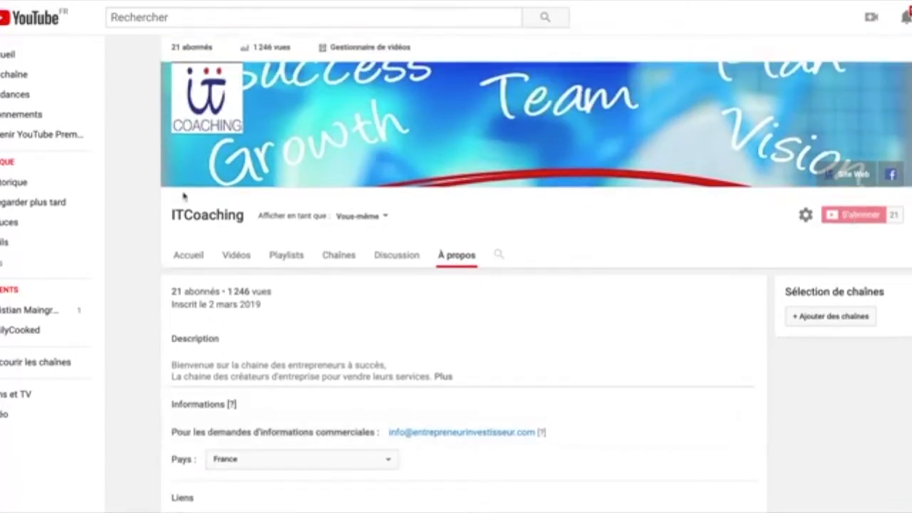
{"action": "left_click", "coordinate": [189, 260]}
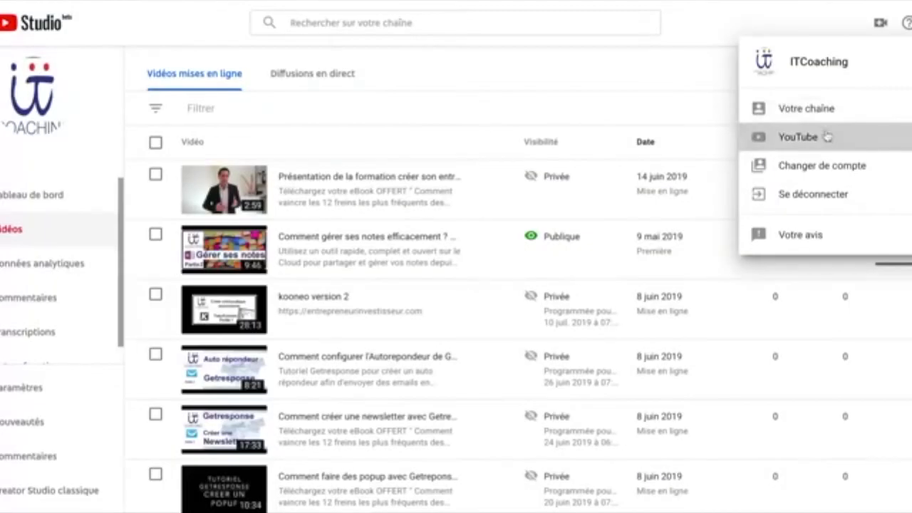
{"action": "left_click", "coordinate": [775, 134]}
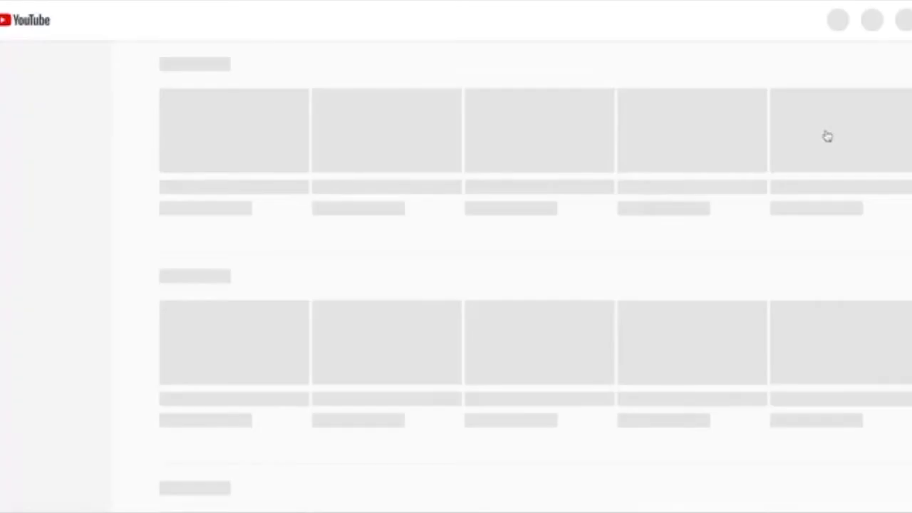